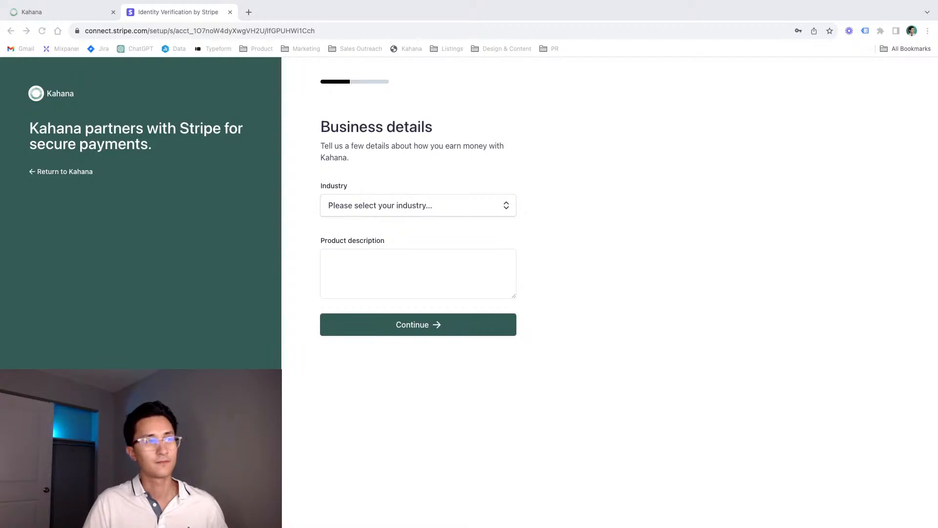
Step: Set the business industry to Software, describe the product as "Hubs of content", and continue past the business details
click(347, 210)
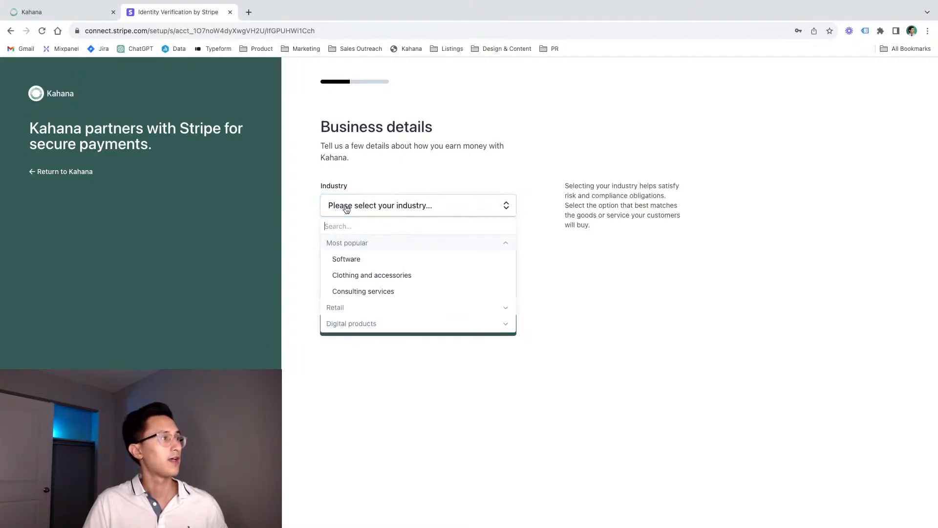
click(360, 259)
click(357, 254)
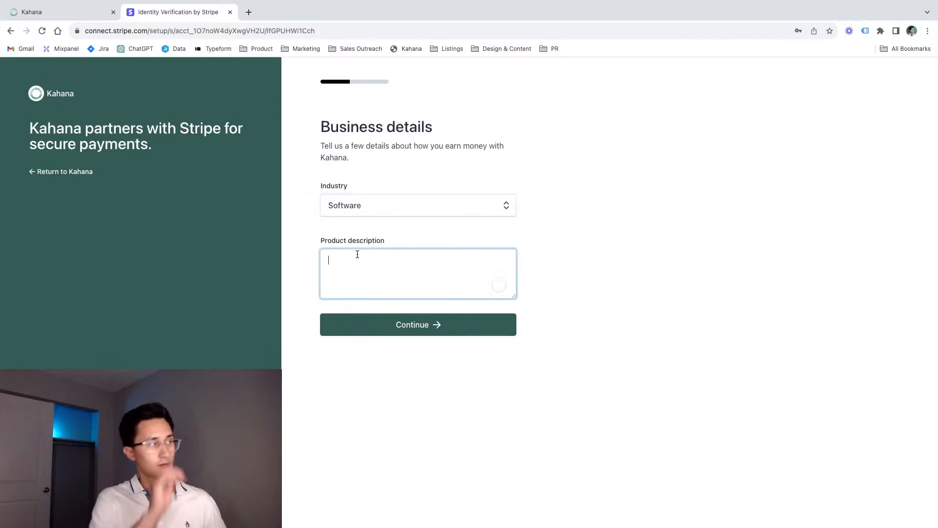
text(Hub )
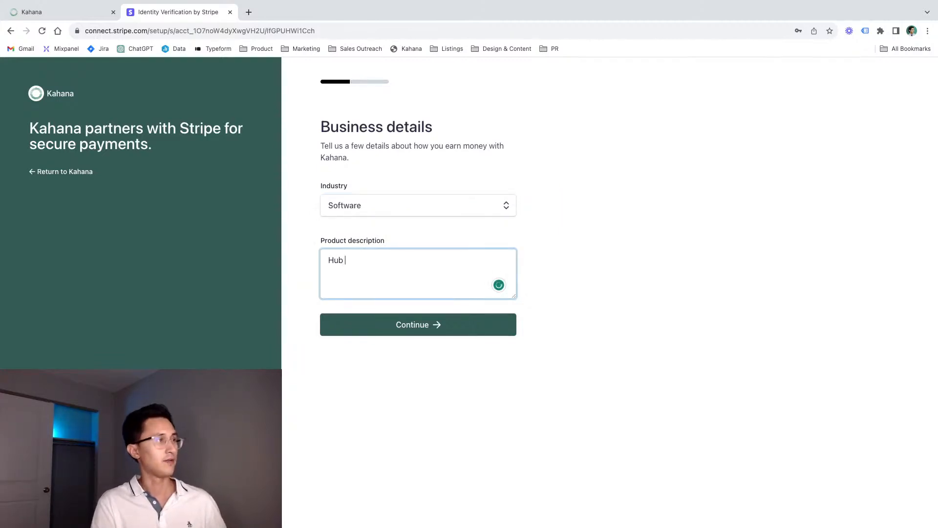
text( of content)
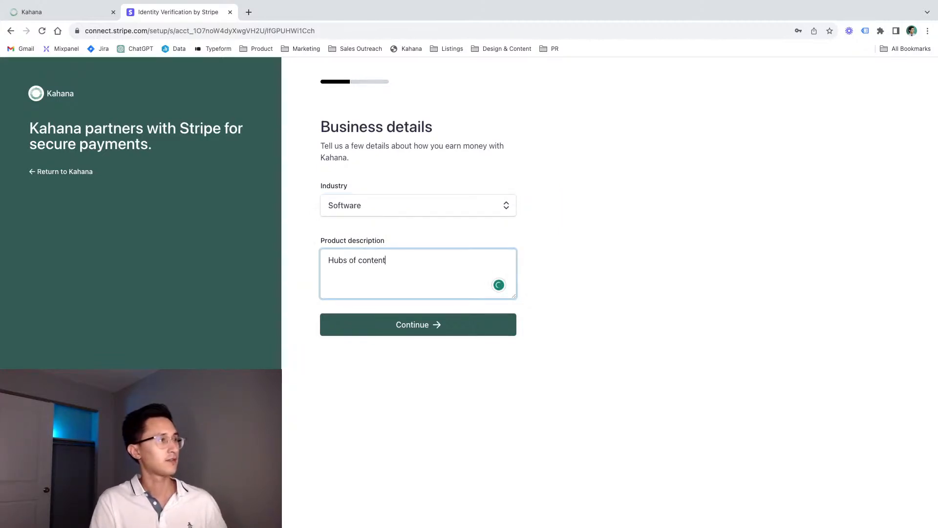
click(416, 326)
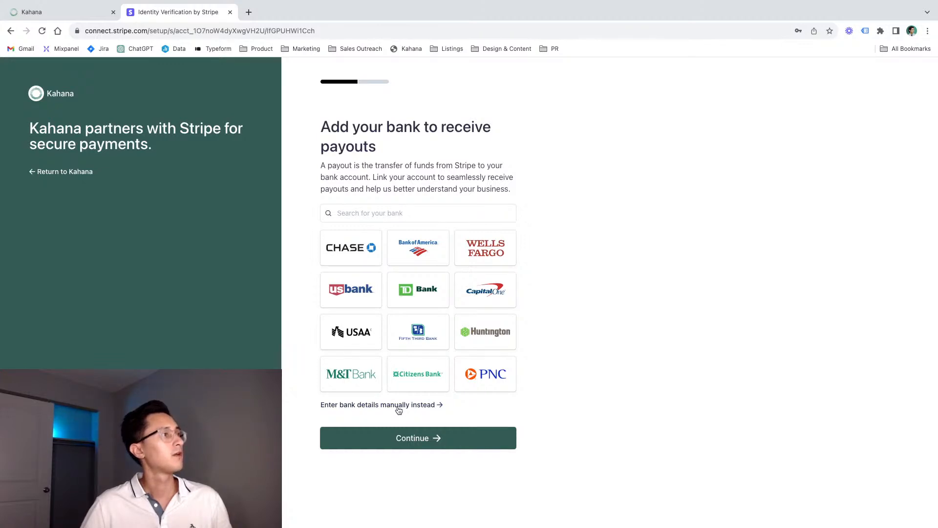
Step: Choose Capital One as the payout bank, agree to connect it with Stripe, and sign in to the bank account
click(479, 300)
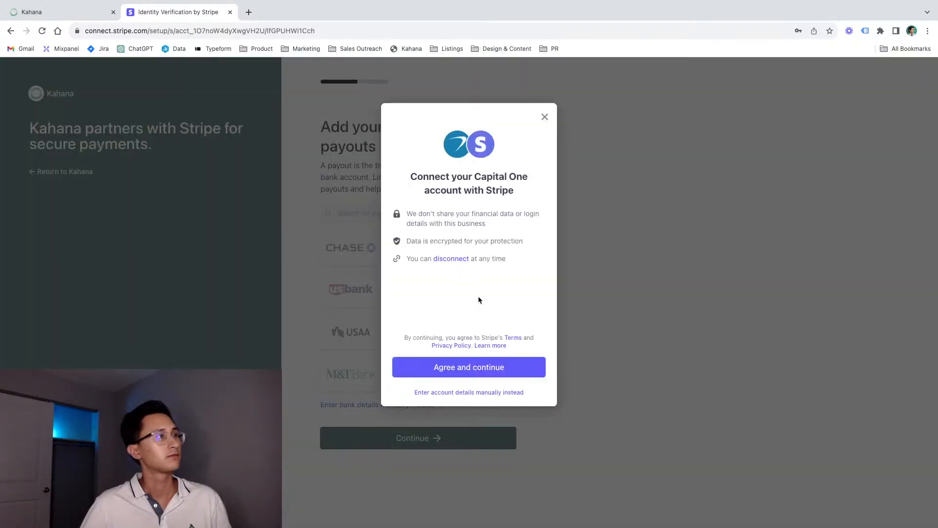
click(486, 370)
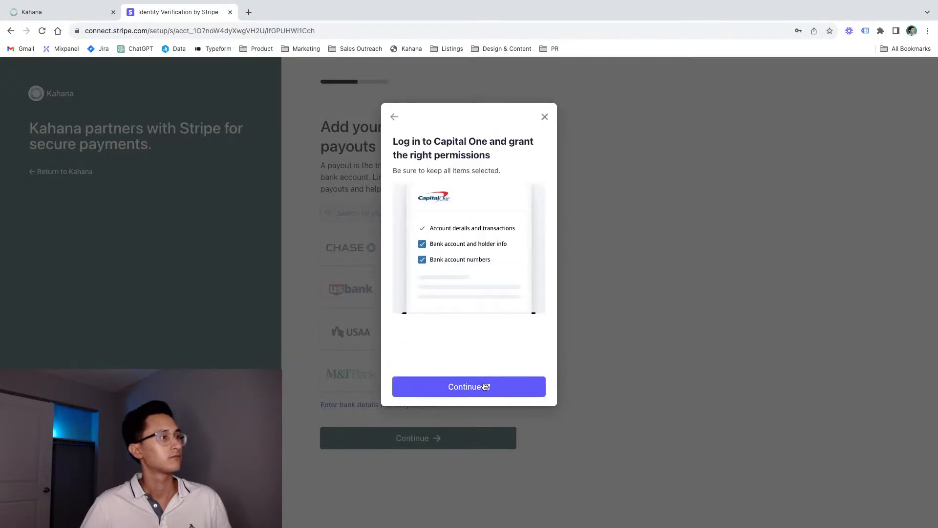
click(485, 387)
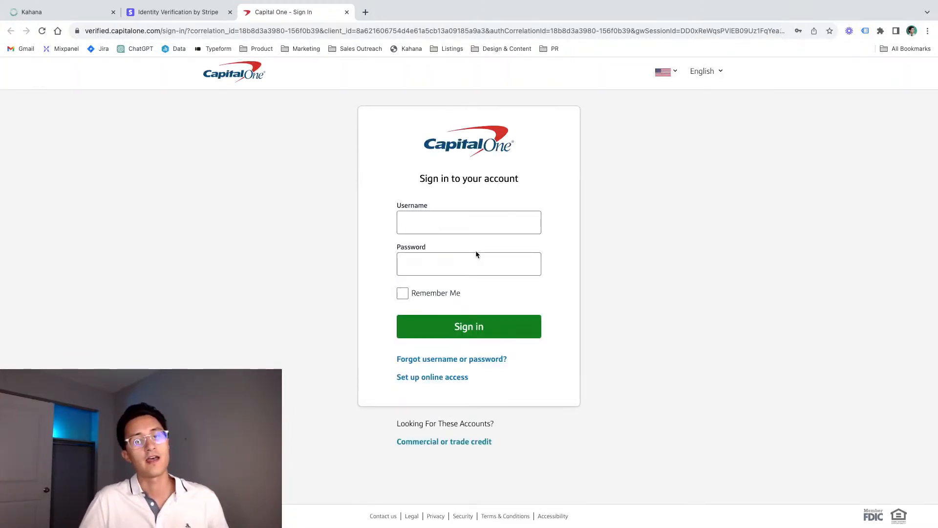
click(464, 337)
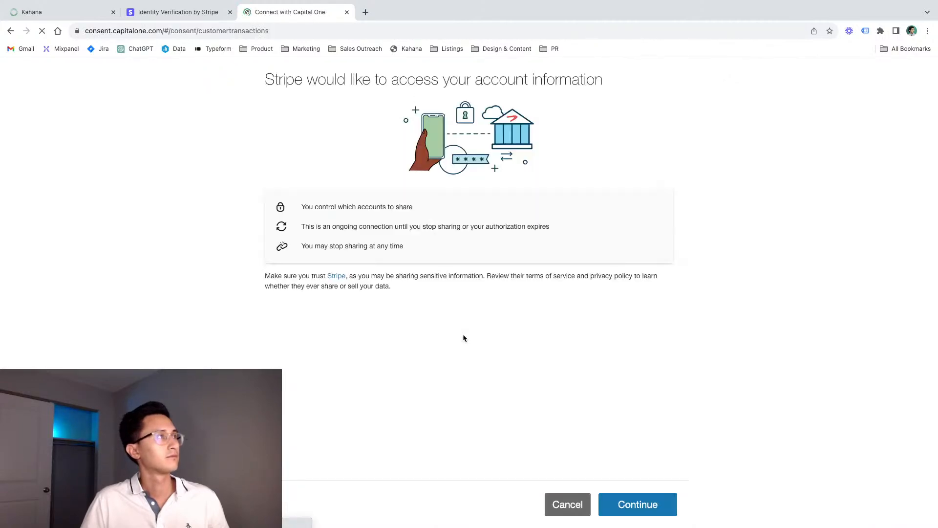
Step: Authorize Stripe to access the account details, bank account numbers and holder info of the 360 Checking account only
click(634, 509)
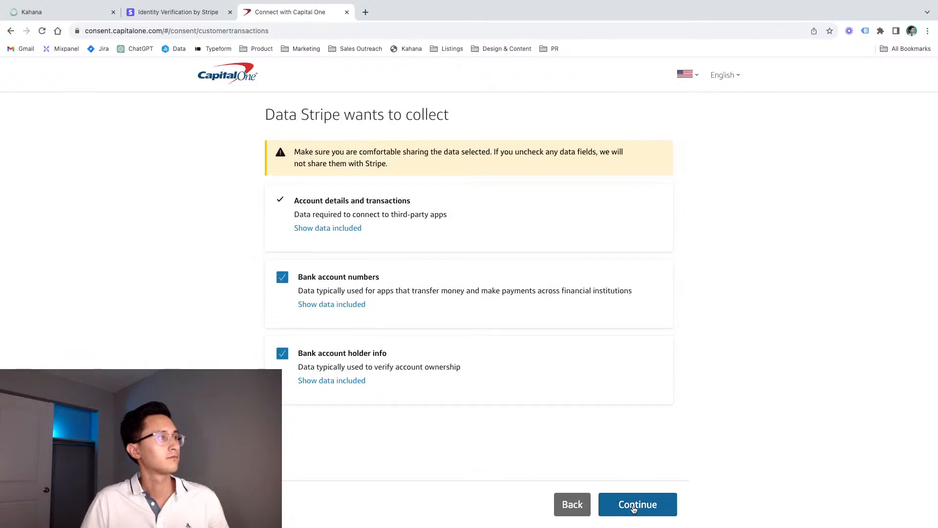
click(634, 508)
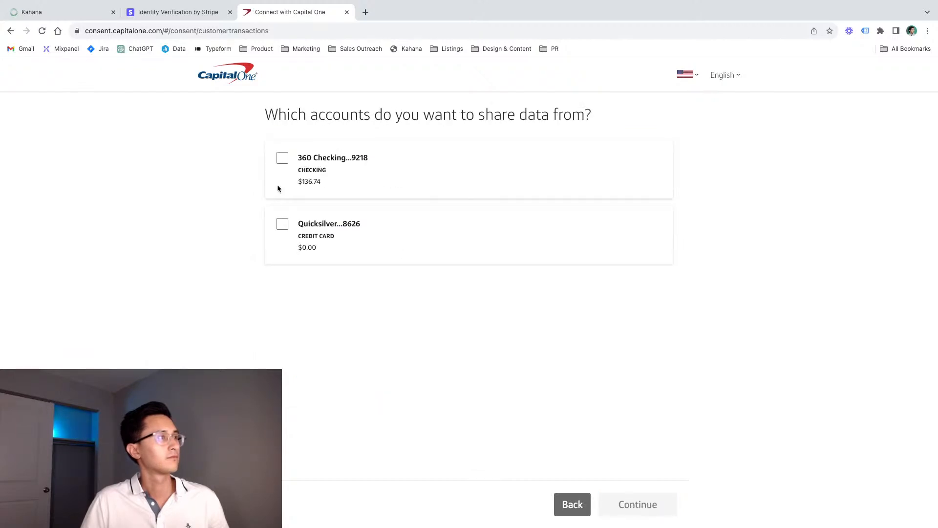
click(282, 158)
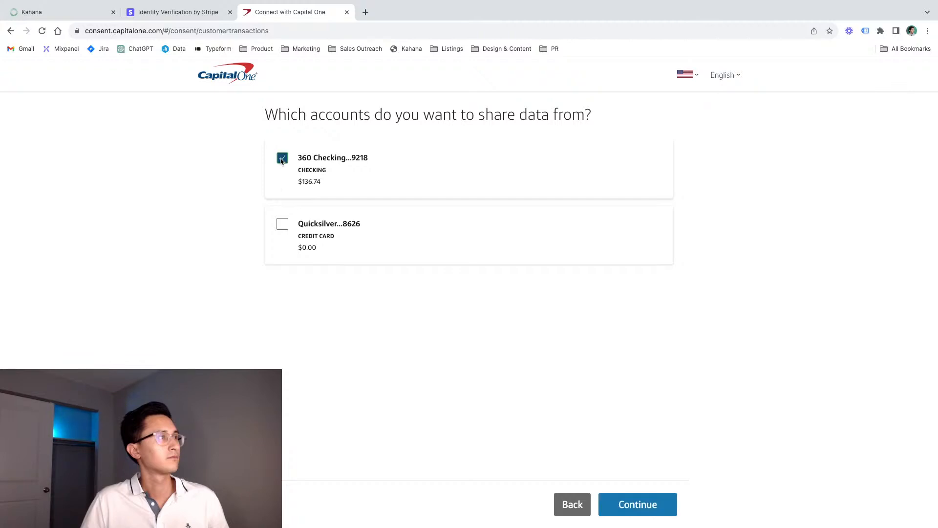
click(634, 504)
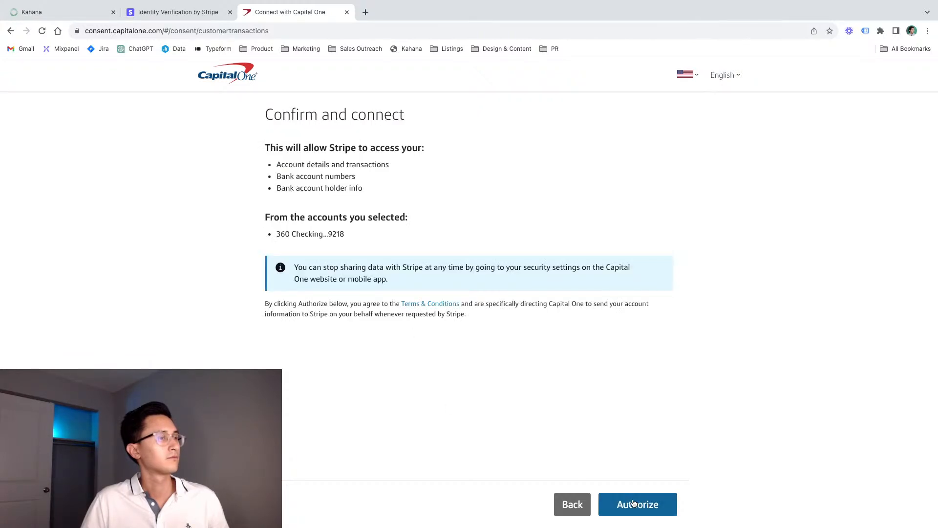
click(633, 503)
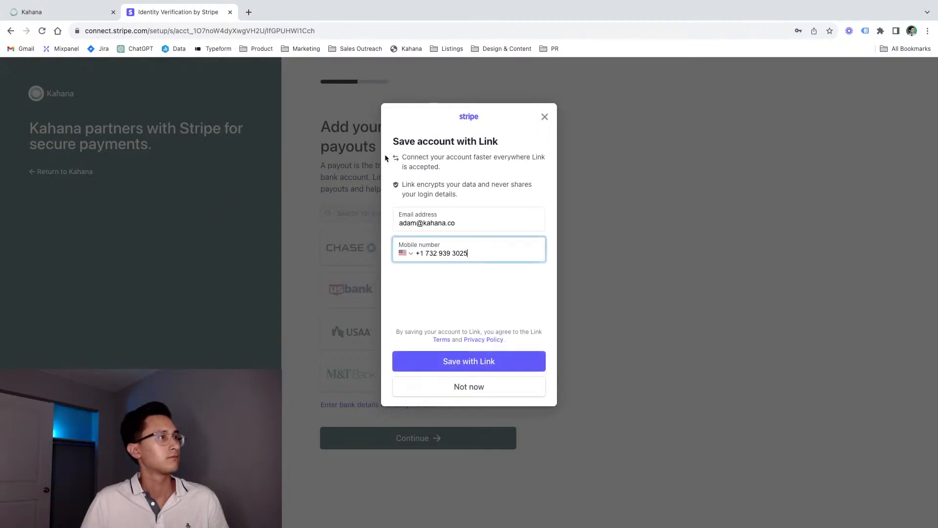
Step: Save the connected bank account with Link and continue with it as the payout account
click(504, 366)
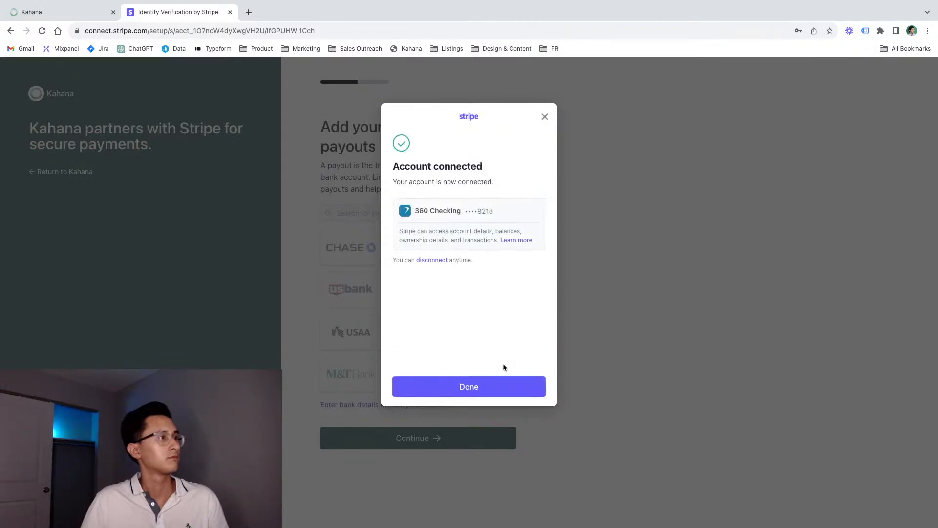
click(499, 391)
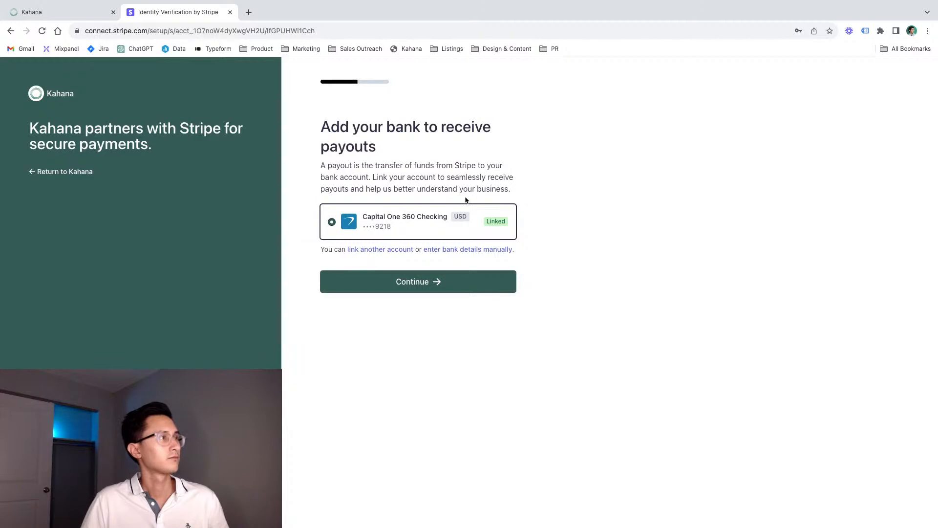
click(467, 286)
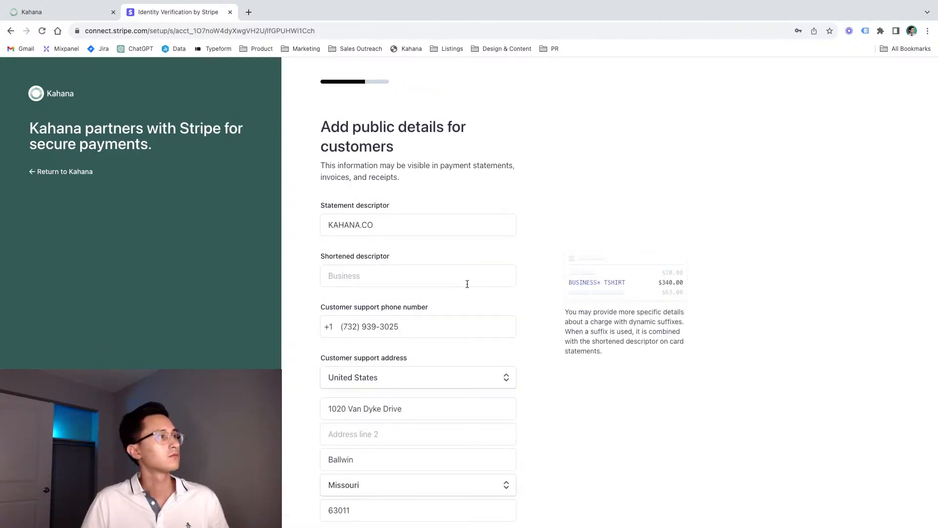
Step: Set the shortened descriptor to Kahana, check the prefilled support details, and continue past the public details
scroll(465, 179, down, 2)
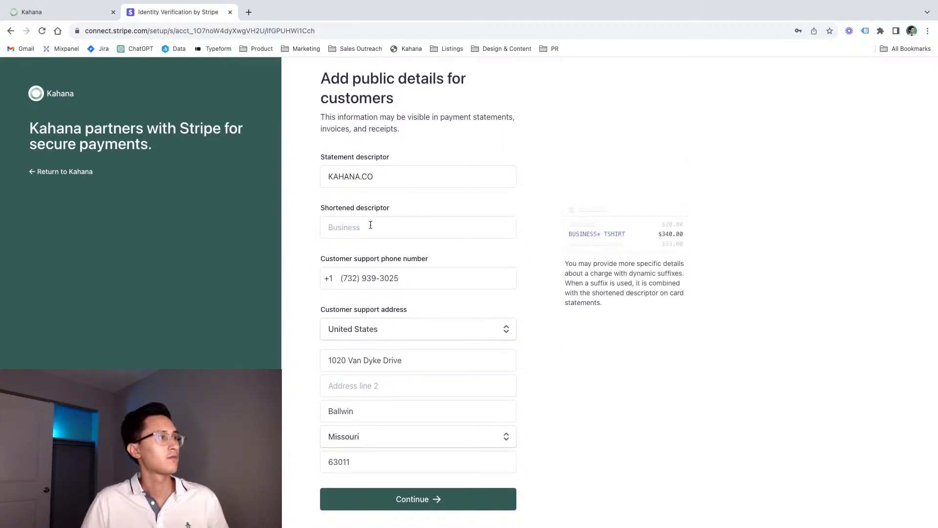
click(371, 226)
text(Kahana)
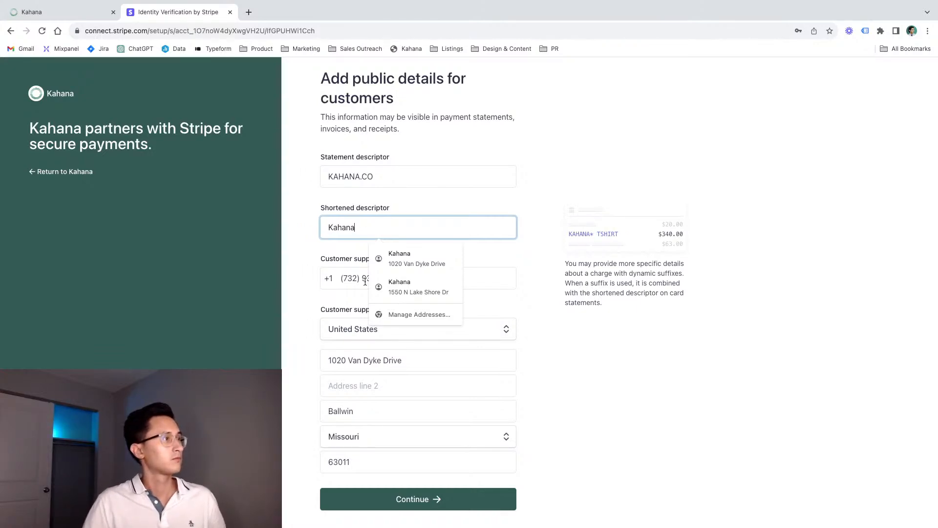
scroll(408, 168, down, 1)
scroll(408, 168, down, 1)
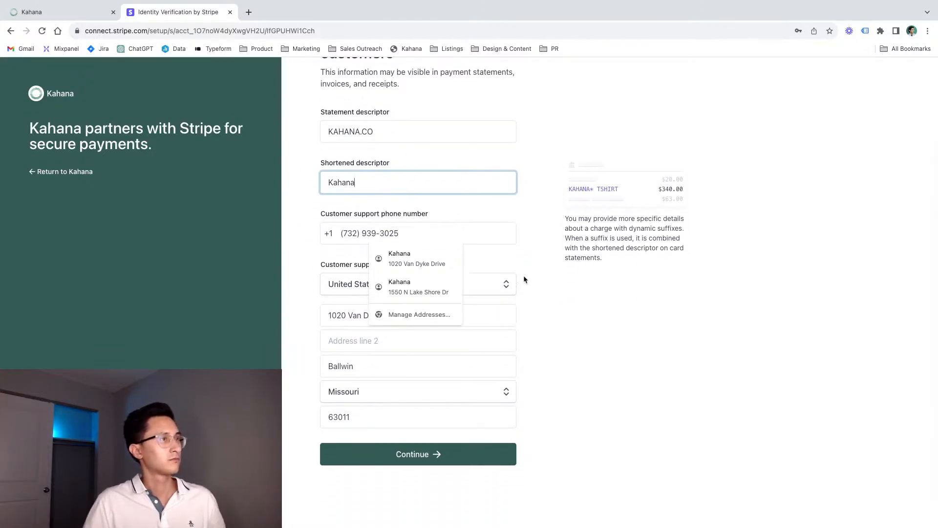
click(567, 248)
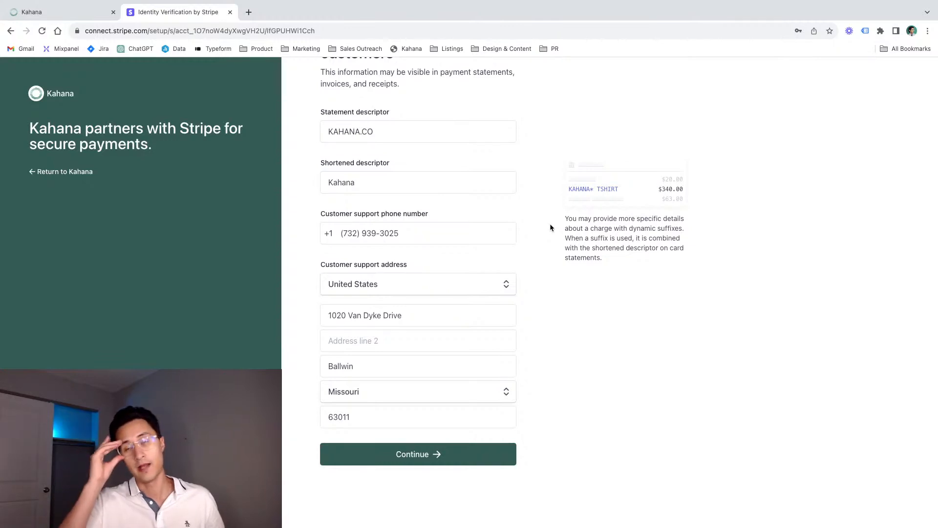
scroll(532, 186, up, 1)
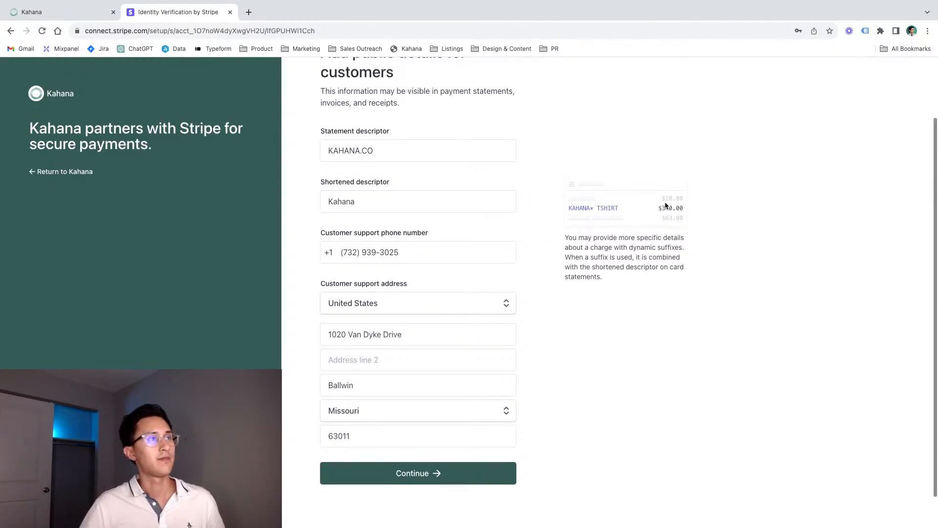
scroll(426, 294, down, 2)
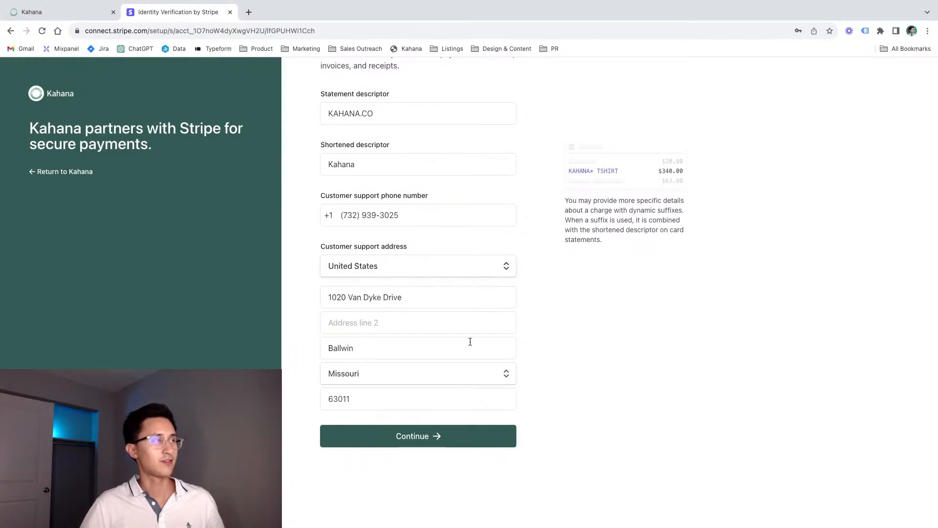
scroll(470, 341, up, 1)
scroll(470, 341, up, 2)
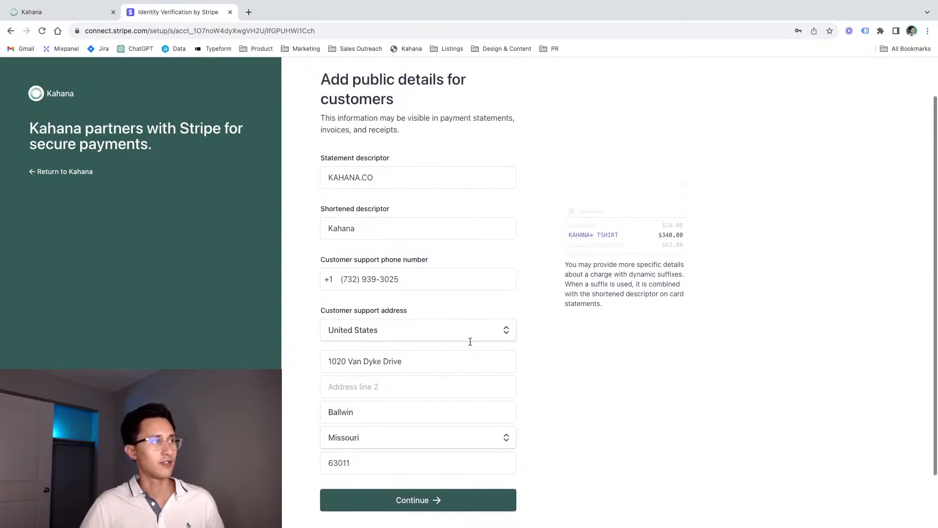
scroll(468, 343, down, 3)
click(462, 435)
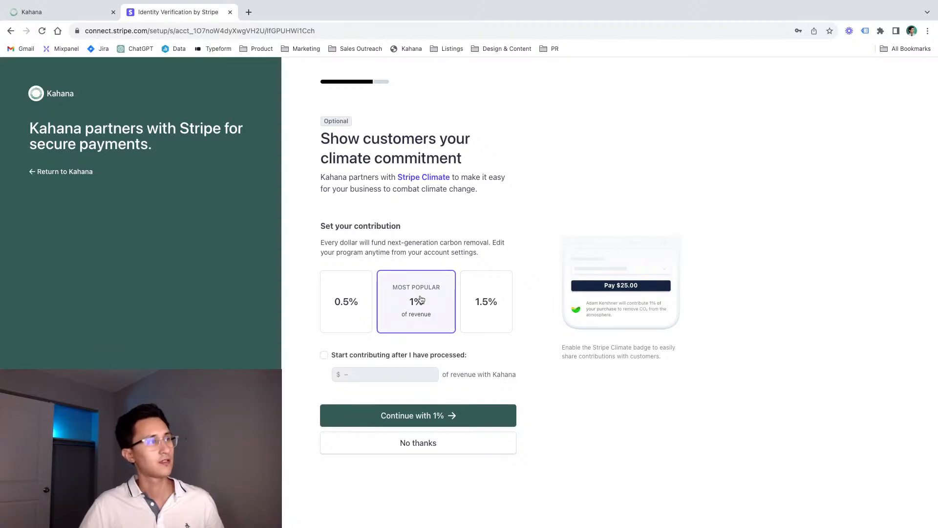
Step: Continue with the 1% of revenue climate contribution, review the Stripe account information, and agree to and submit it
click(437, 418)
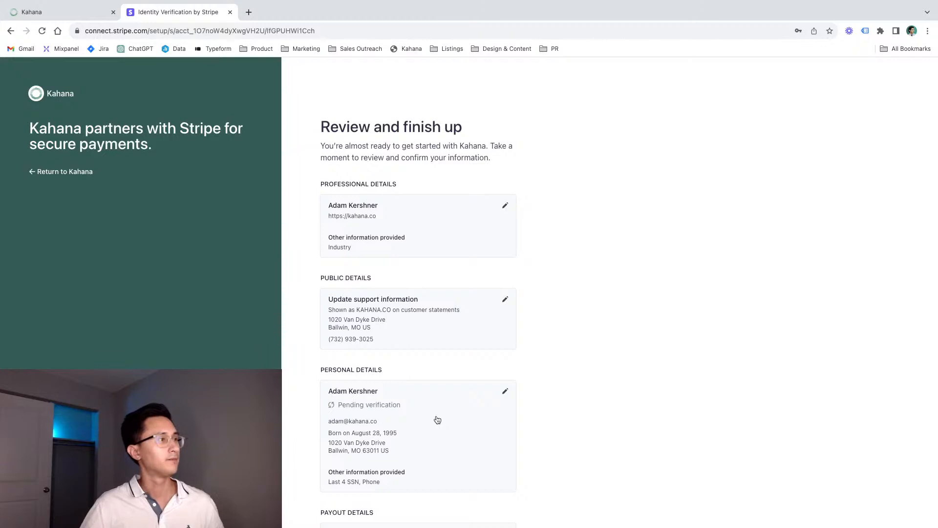
scroll(437, 419, down, 3)
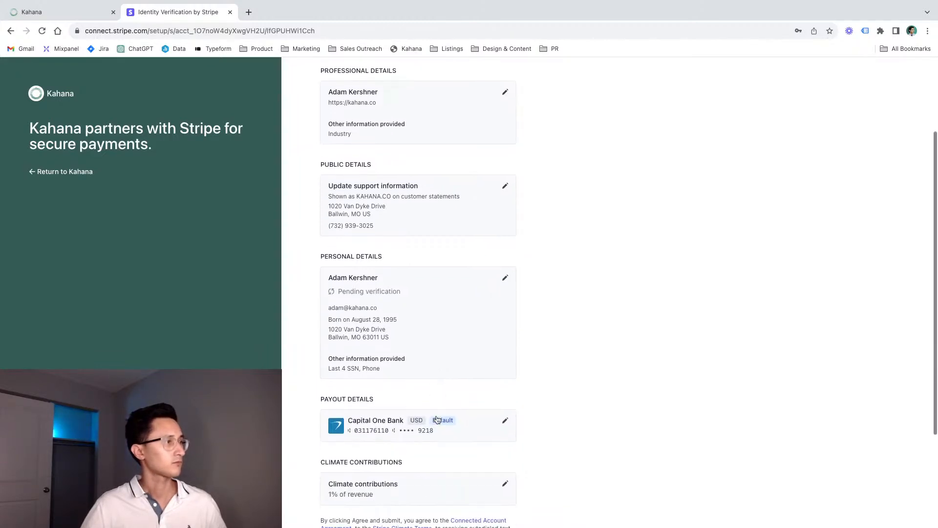
scroll(438, 419, down, 3)
scroll(438, 419, up, 5)
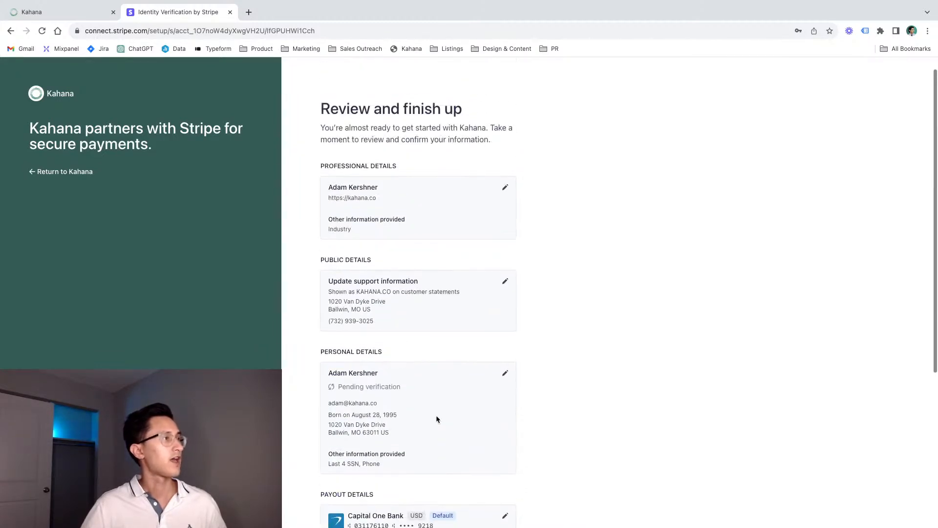
scroll(469, 220, up, 1)
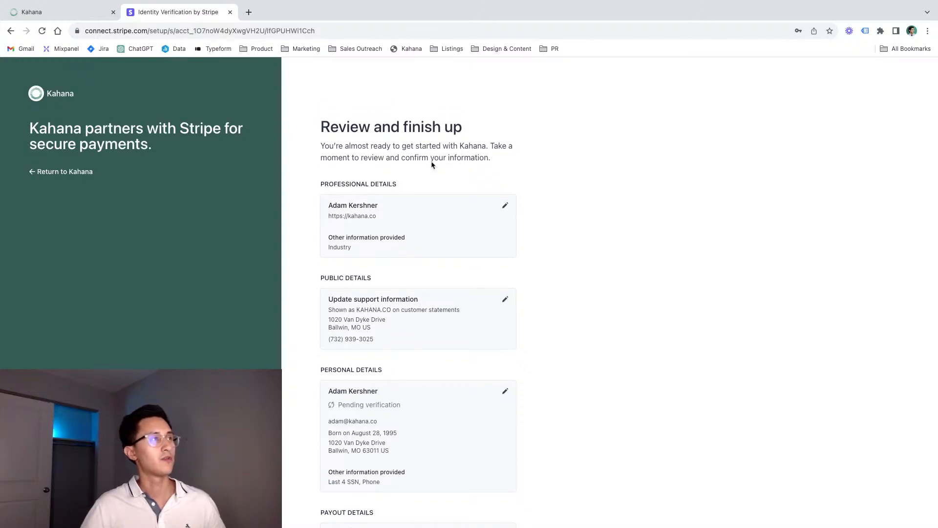
scroll(433, 164, down, 4)
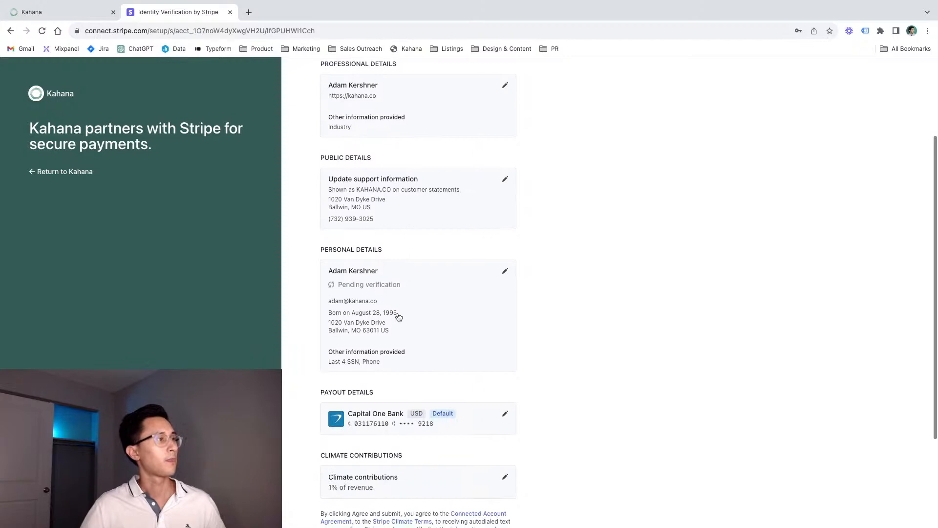
scroll(398, 327, down, 2)
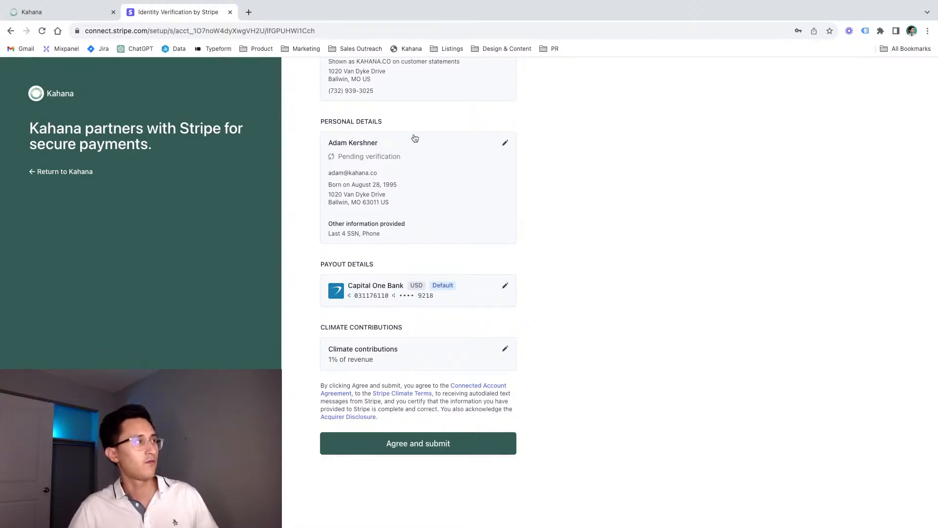
click(421, 449)
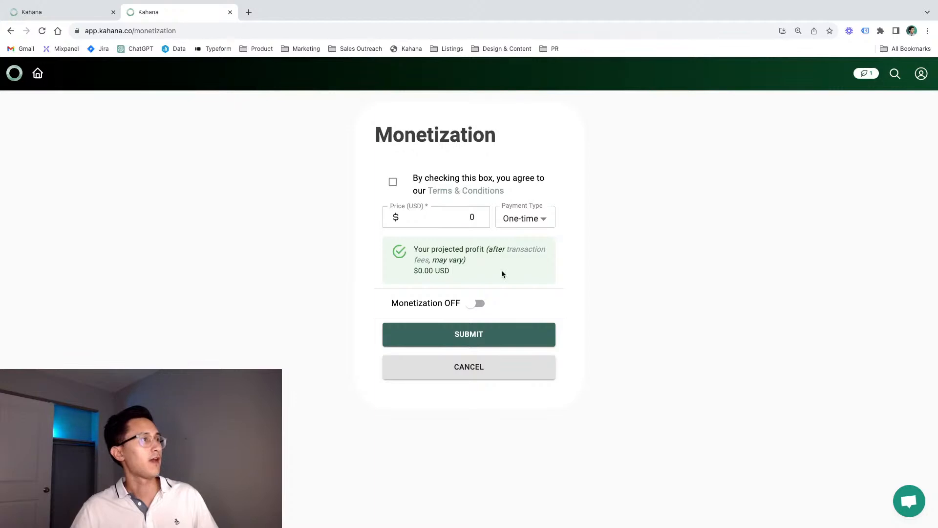
Step: Leave the Terms & Conditions agreement unchecked and set the monetization price to 10 USD
click(396, 182)
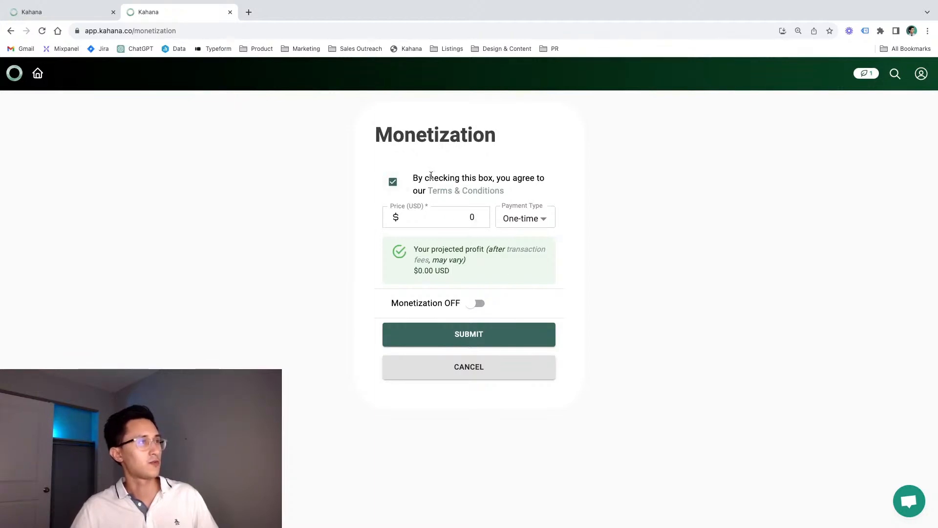
click(392, 182)
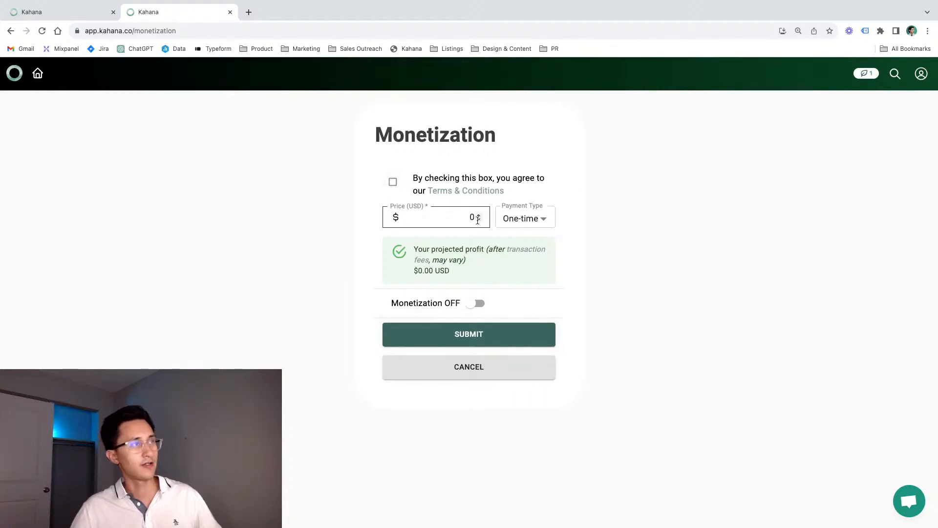
click(471, 217)
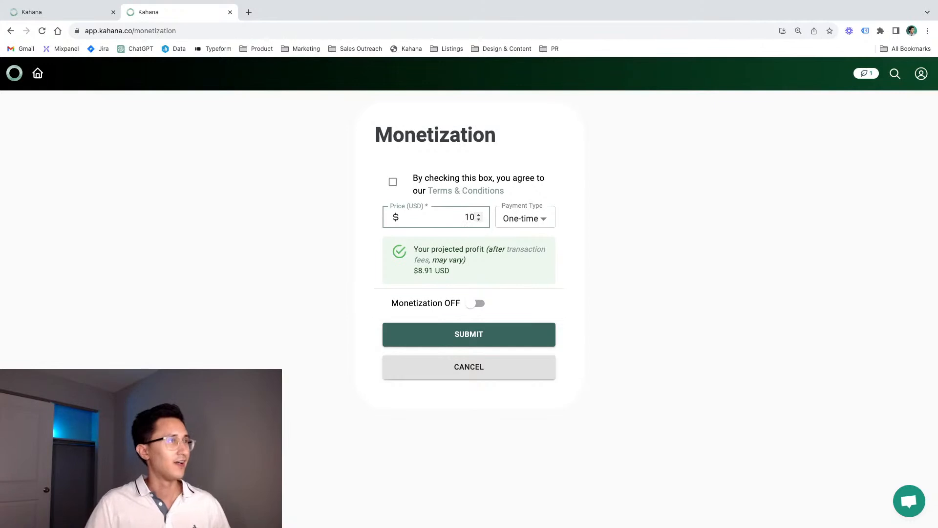
Step: Set the monetization price to 50 USD and choose Monthly as the payment type
text(1)
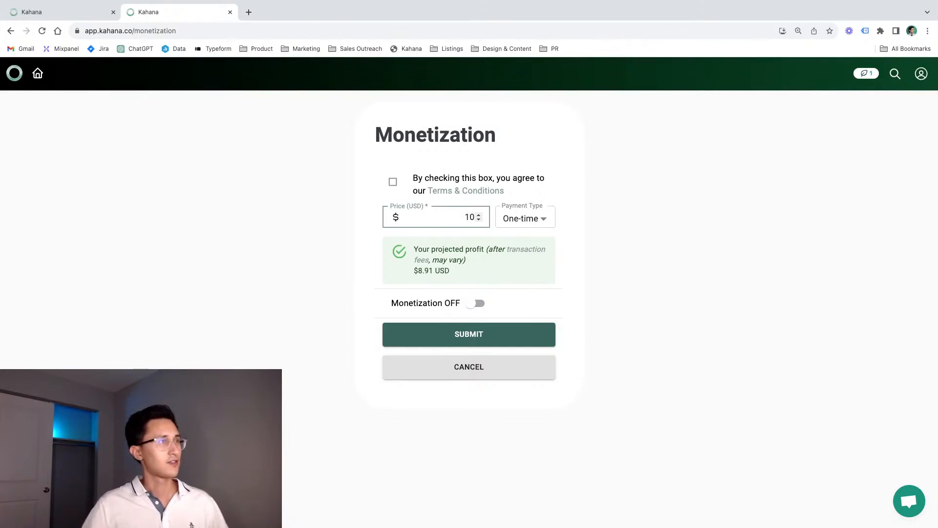
key(BackSpace)
key(BackSpace)
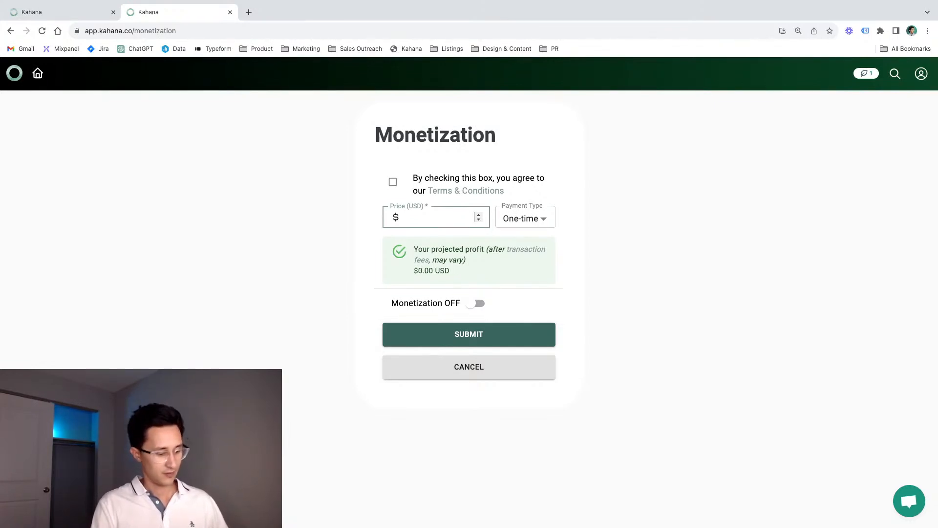
text(50)
click(520, 218)
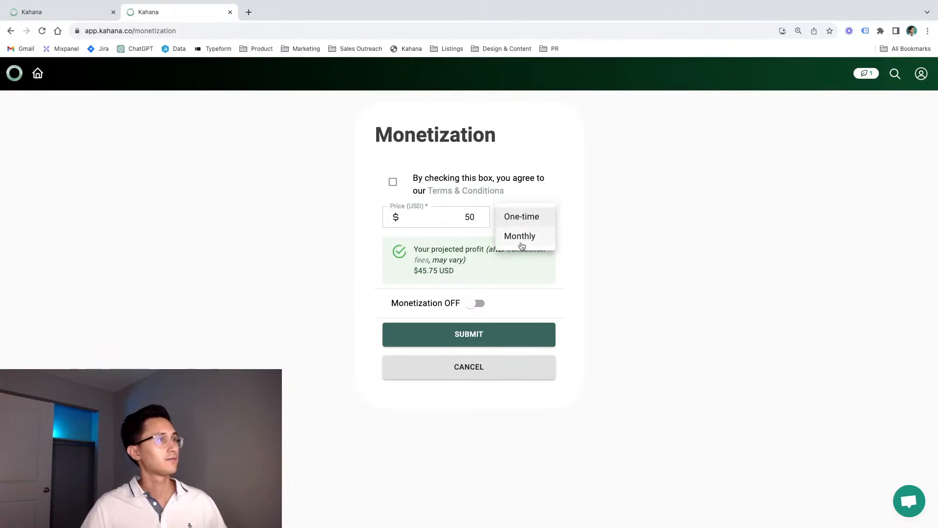
click(520, 220)
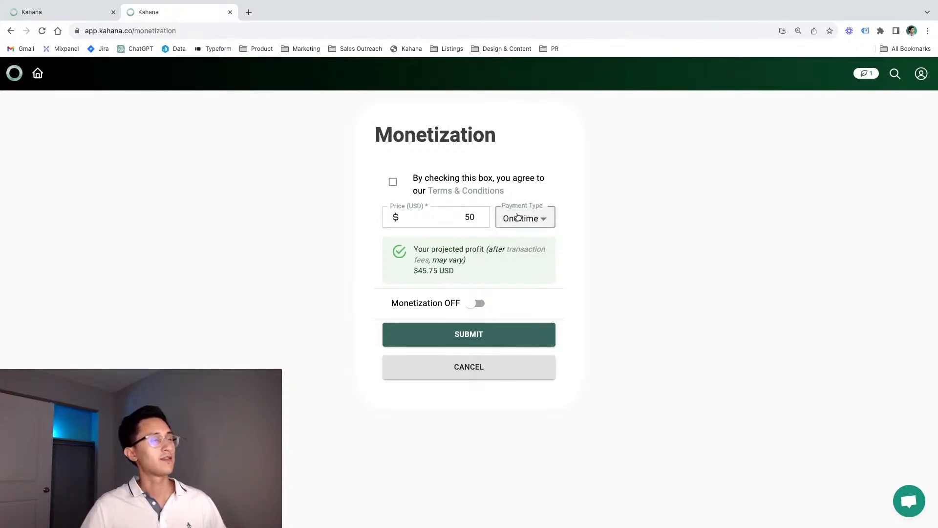
click(519, 219)
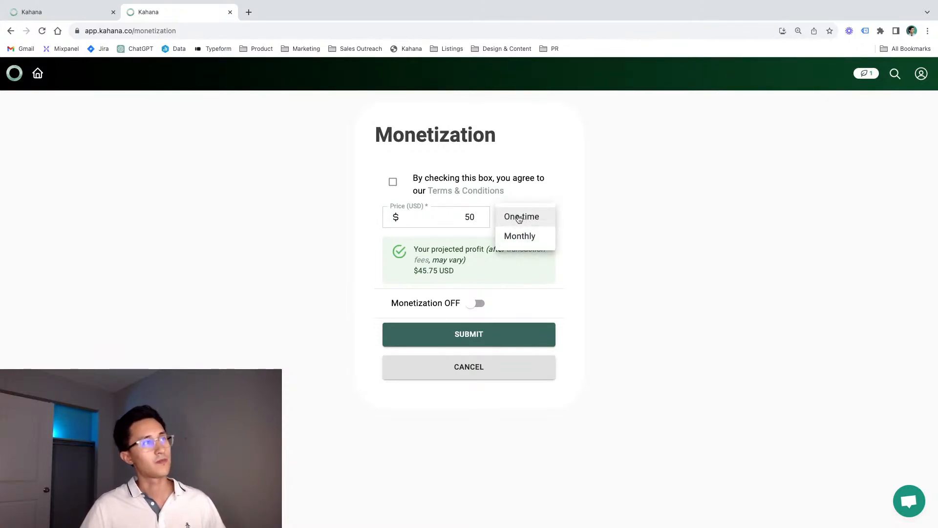
click(519, 239)
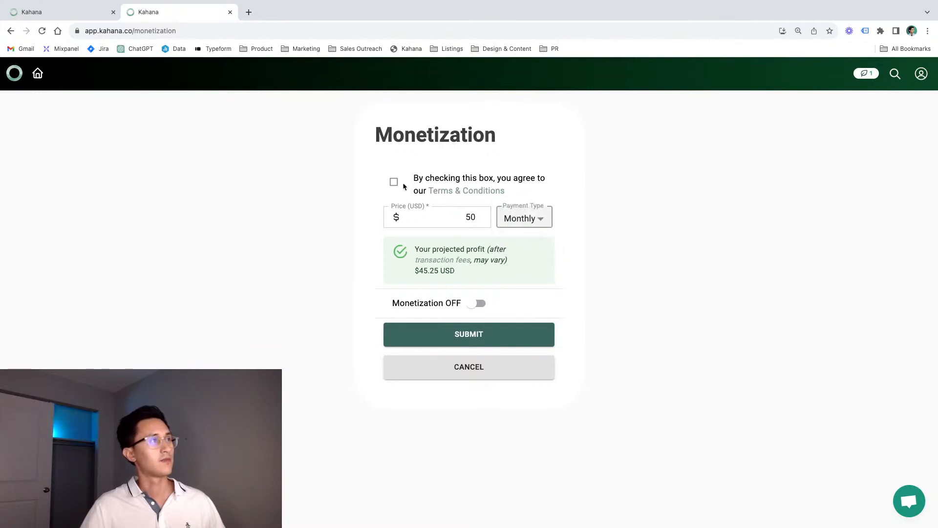
Step: Agree to the monetization Terms & Conditions and submit the monetization settings
click(485, 332)
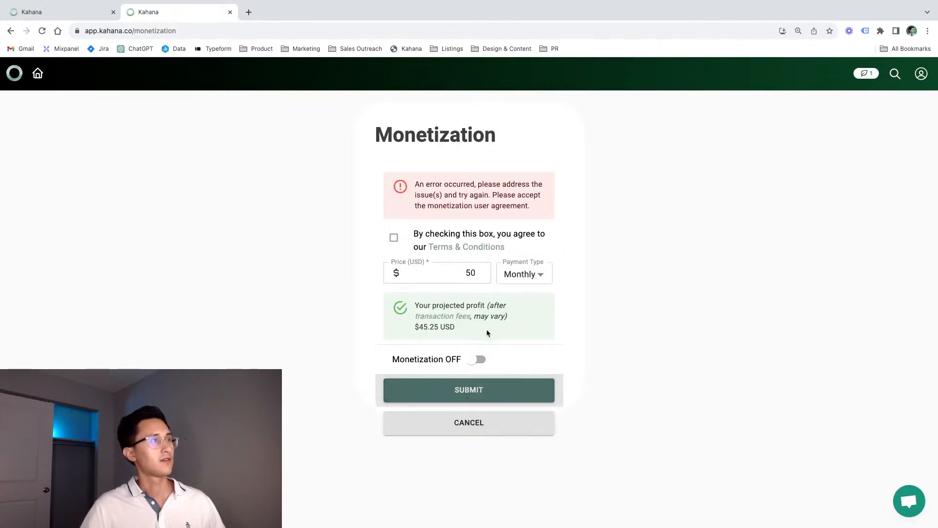
click(395, 241)
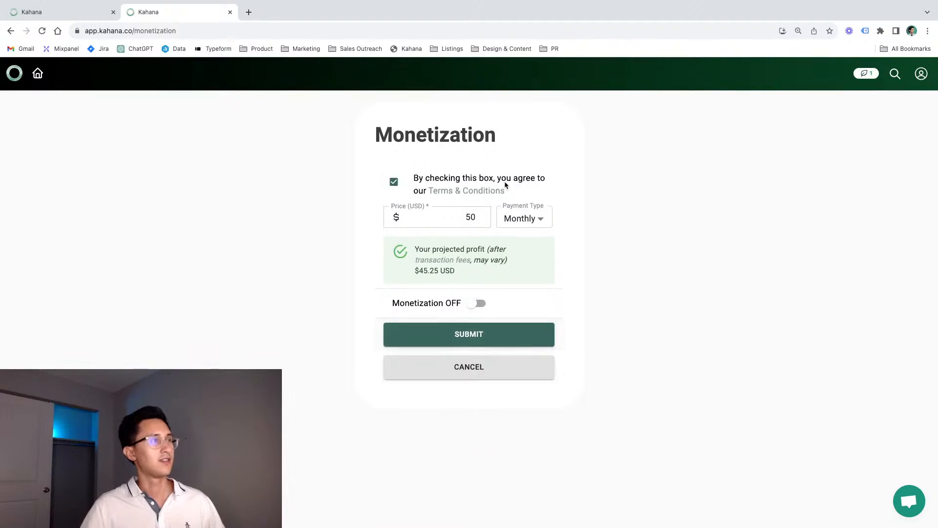
click(495, 335)
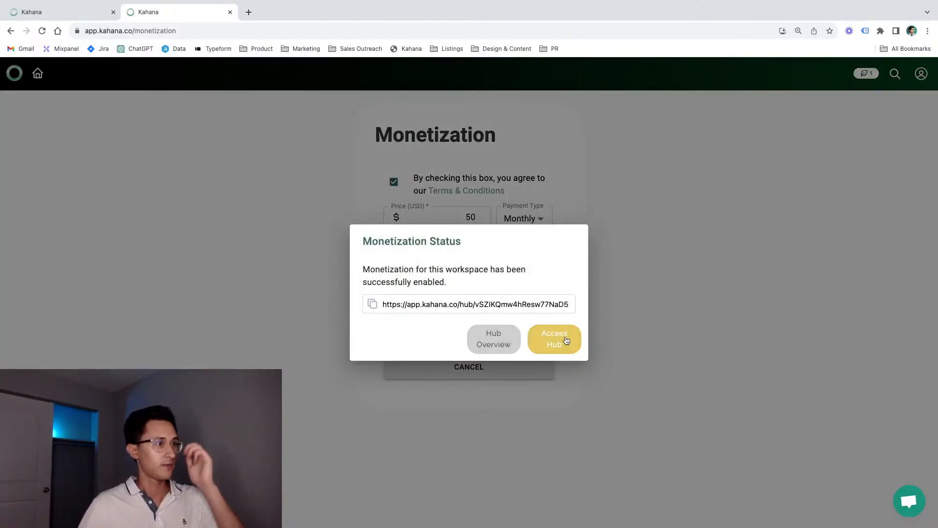
Step: Access the monetized hub to view its workspace, and return to the overview of created hubs
click(566, 340)
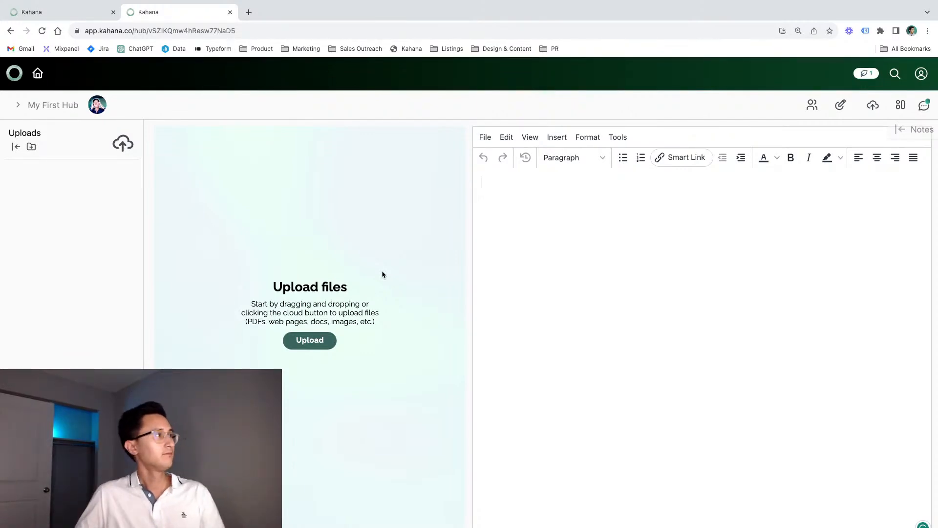
scroll(330, 118, down, 1)
scroll(330, 119, up, 1)
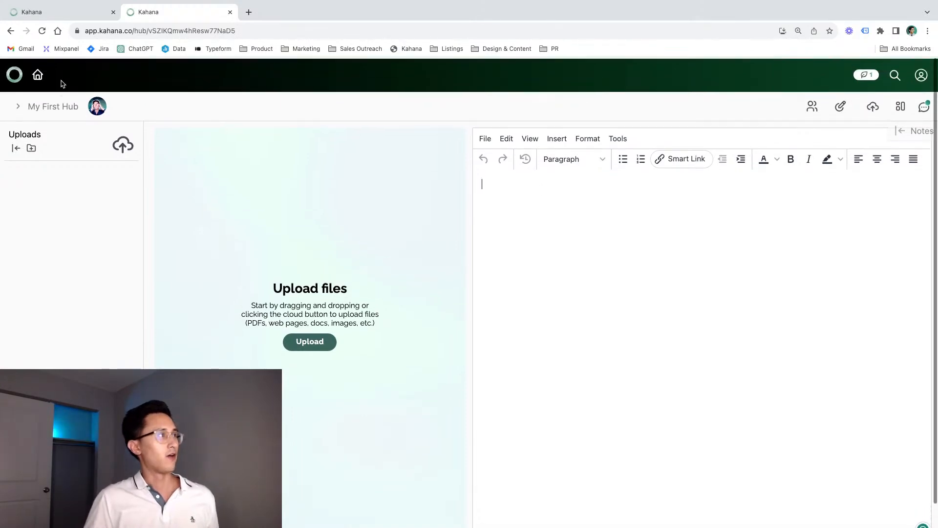
click(17, 78)
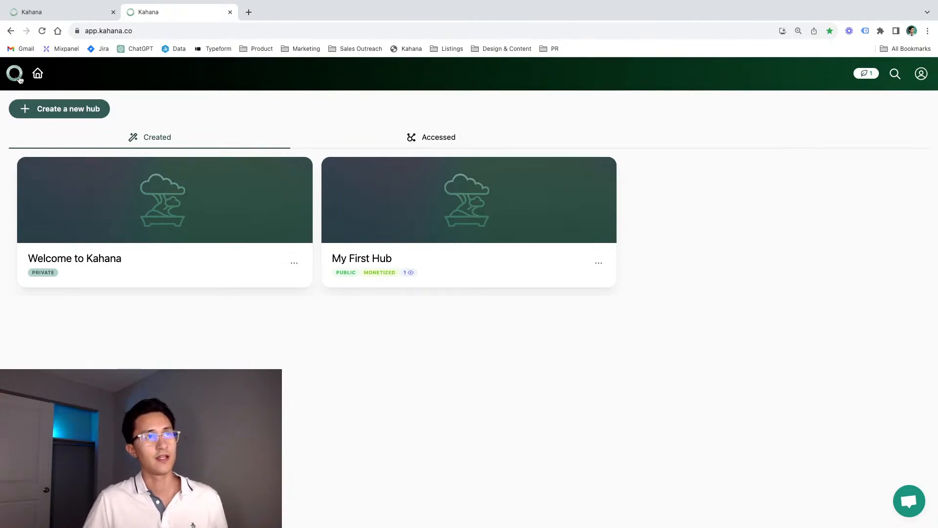
Step: Open the Stripe dashboard from the account options and examine its balance, payouts, payments and sales overview
click(922, 74)
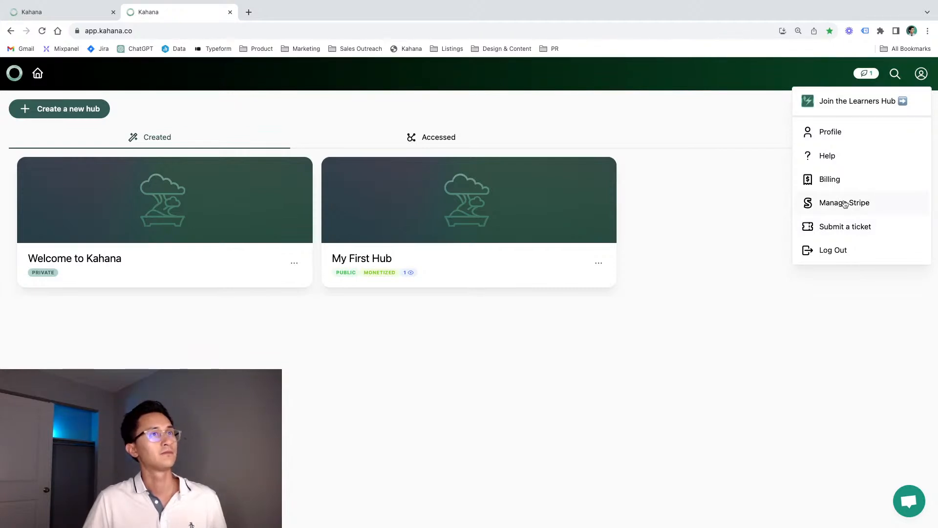
click(845, 203)
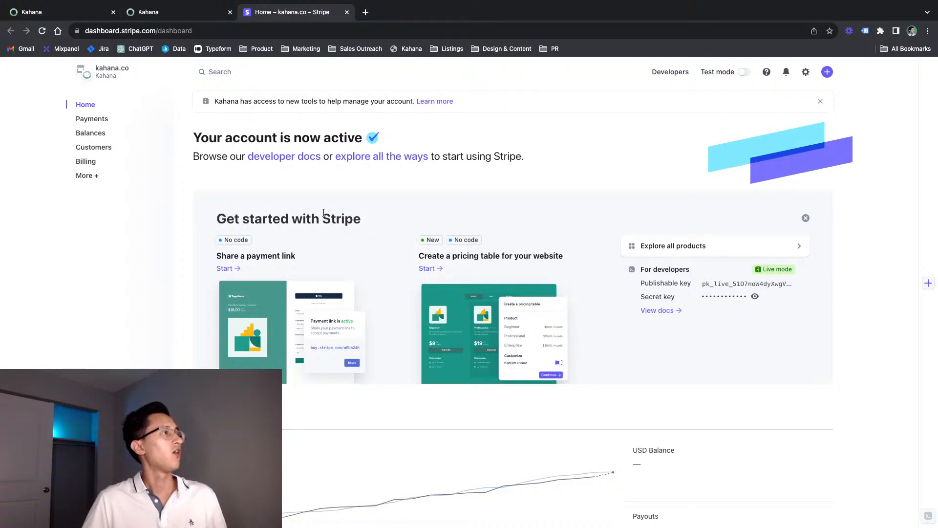
scroll(297, 219, down, 5)
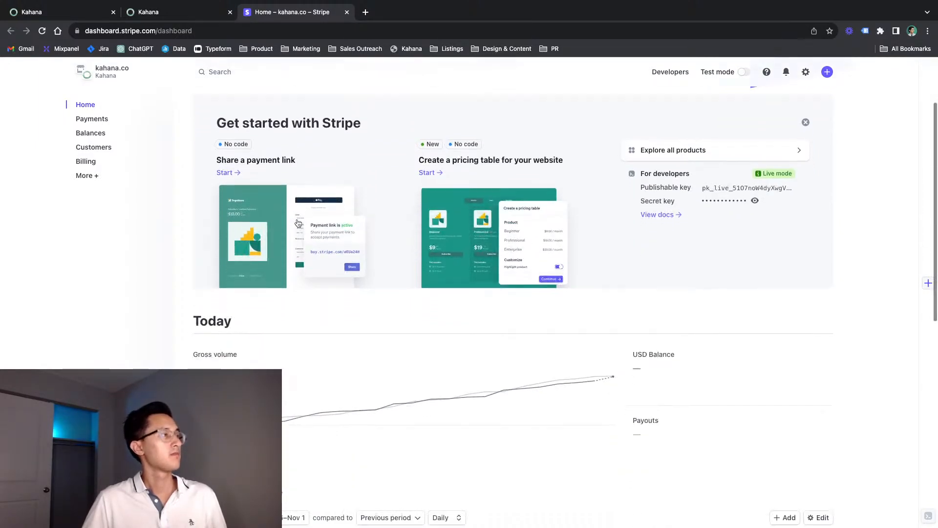
scroll(297, 220, down, 3)
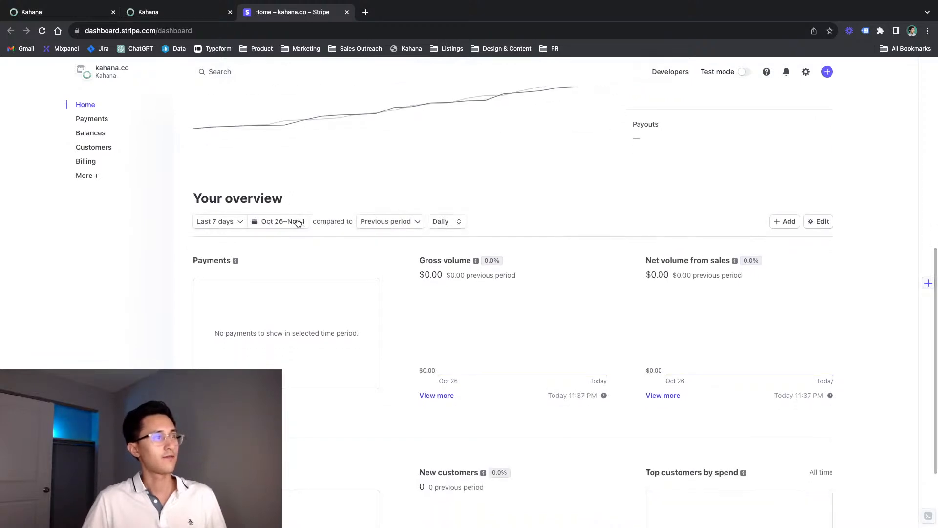
scroll(298, 223, down, 2)
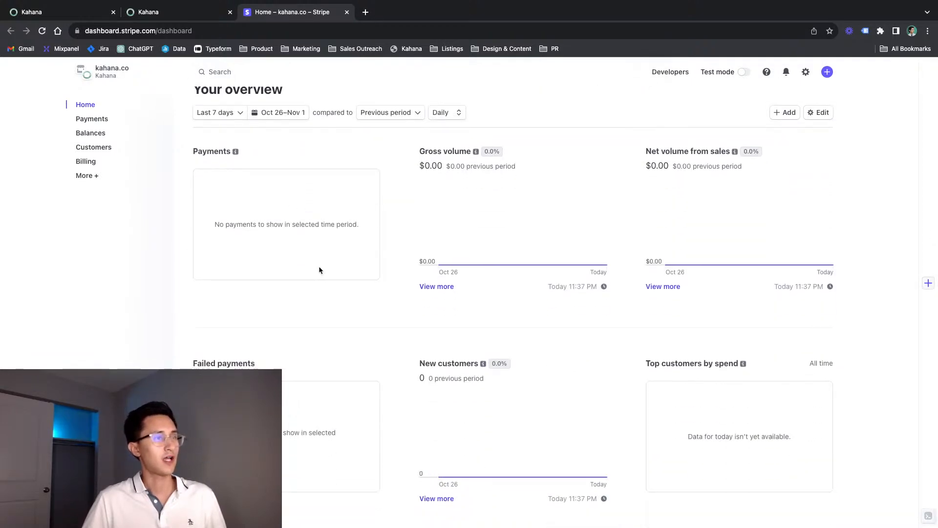
scroll(318, 266, up, 8)
scroll(319, 265, up, 1)
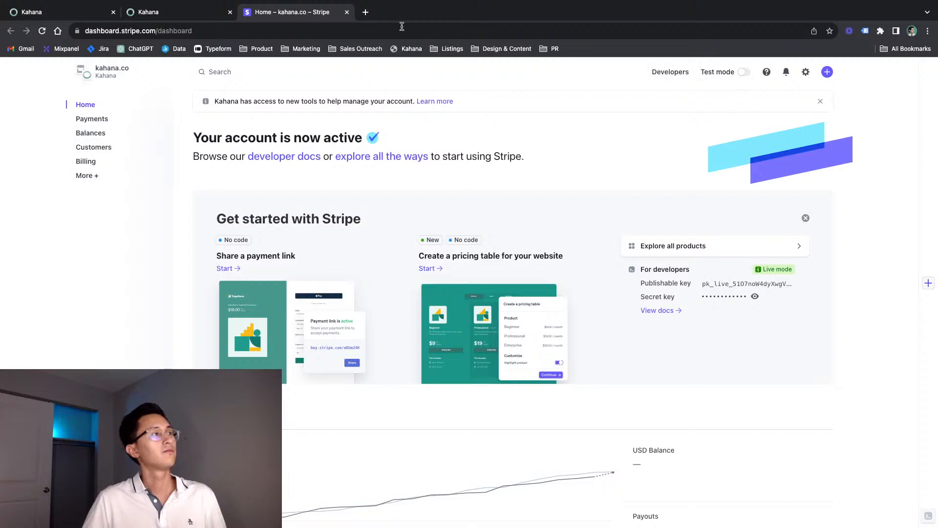
Step: Return to the Kahana hub overview and change the name of My First Hub to Growth Hacking Resources in its hub info
mouse_move(173, 19)
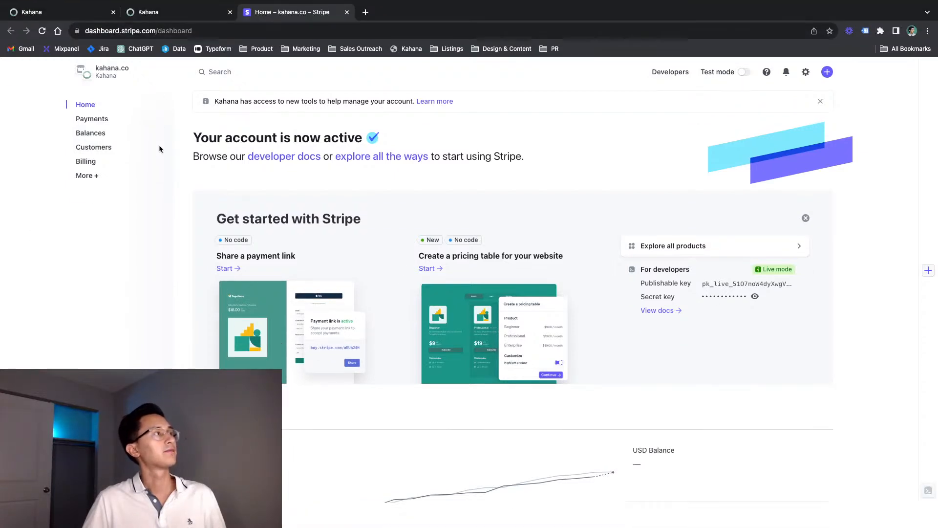
click(167, 15)
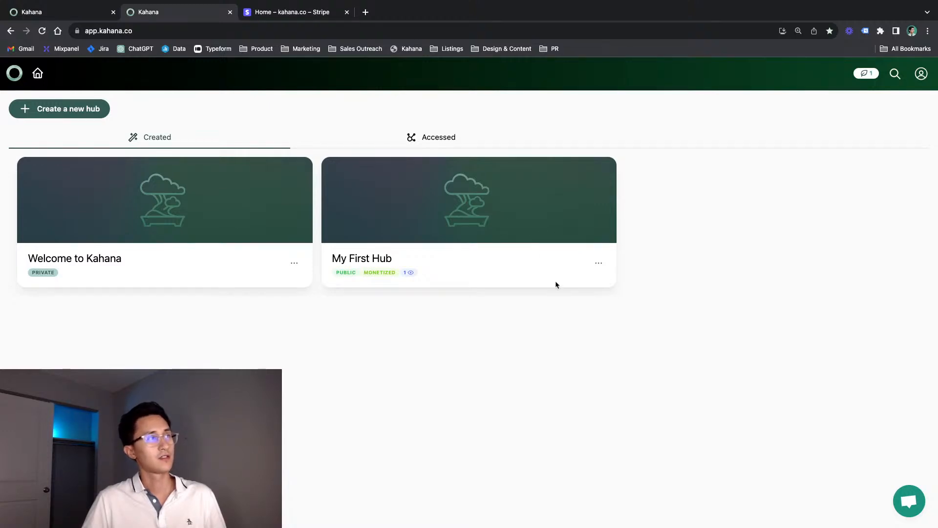
click(599, 266)
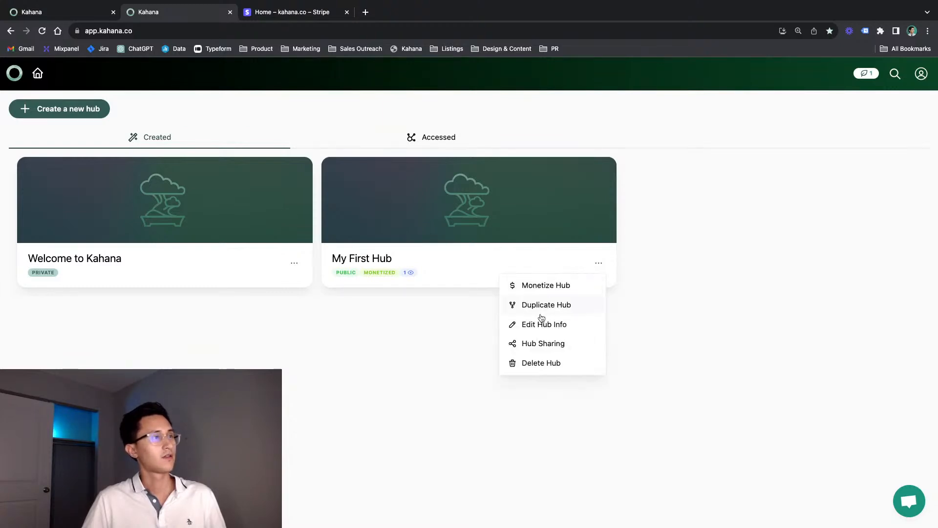
click(539, 324)
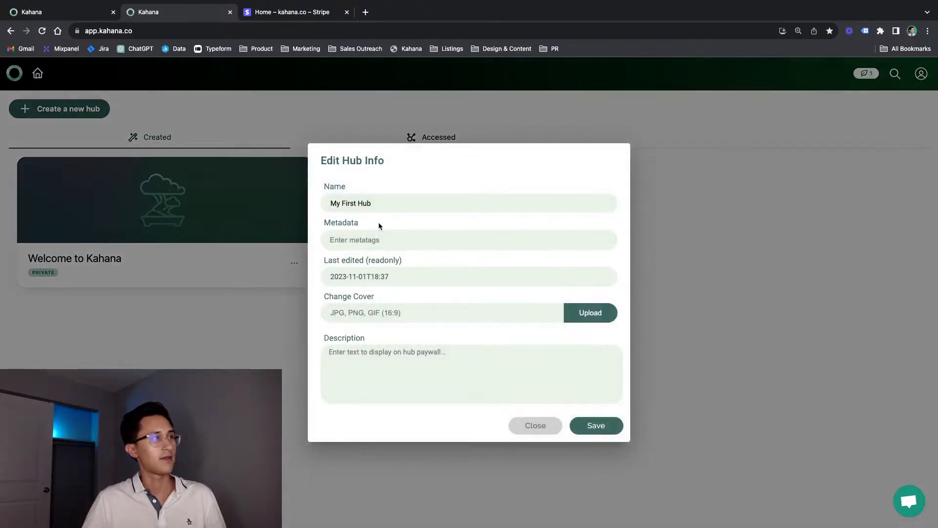
triple_click(382, 204)
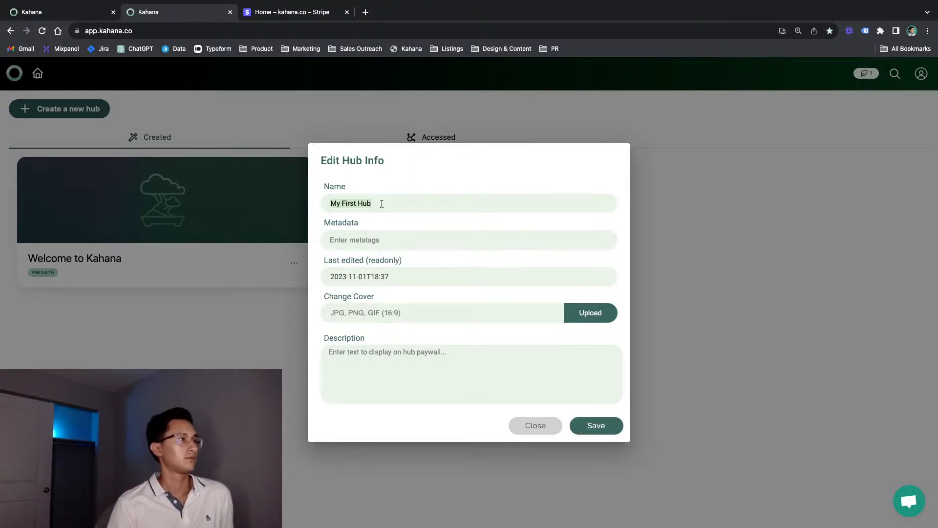
text(Gr)
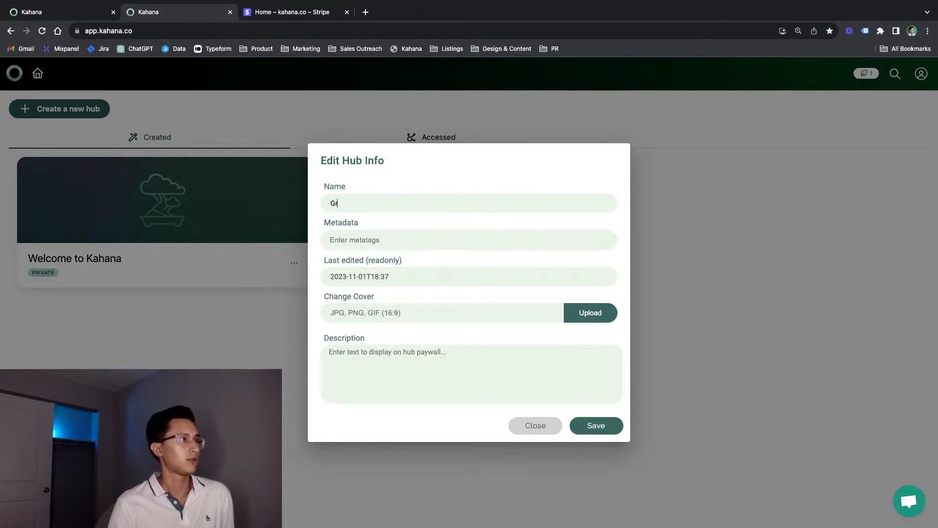
text(owth Hacking )
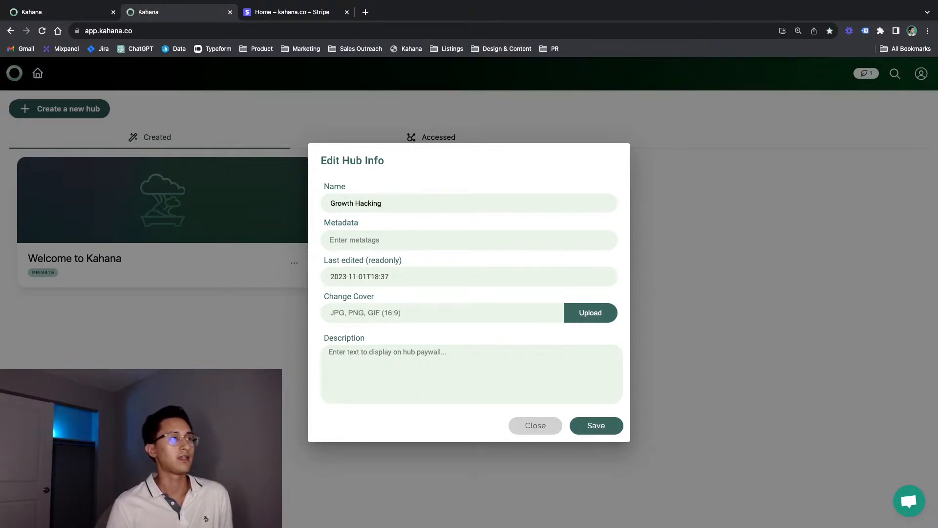
text(Resources)
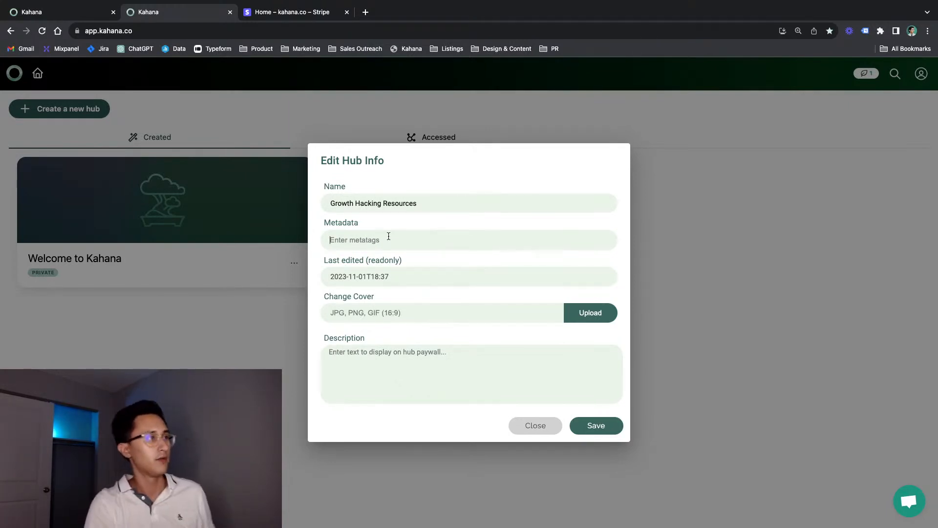
Step: Add the metadata tags Growth, Growth Hacking, Marketing and Sales to the hub
text(Growth)
key(Return)
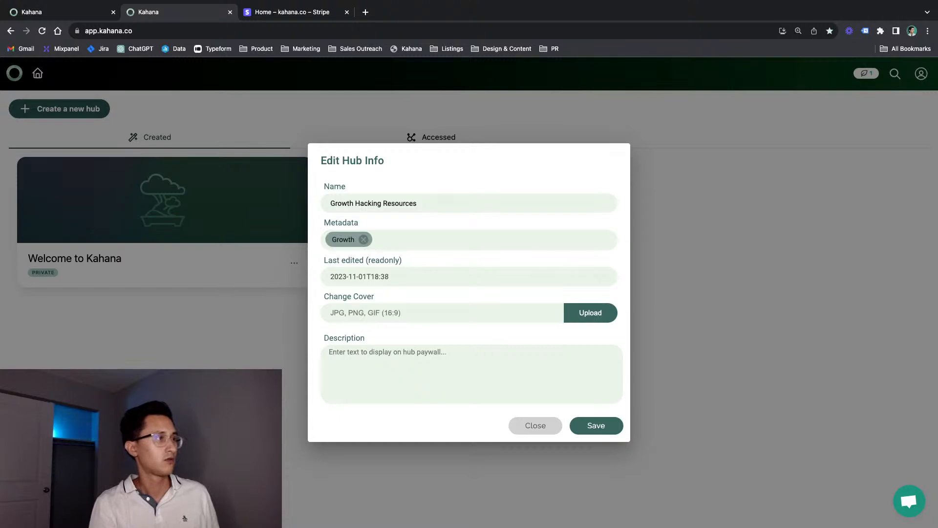
text(Hrowth Hacking)
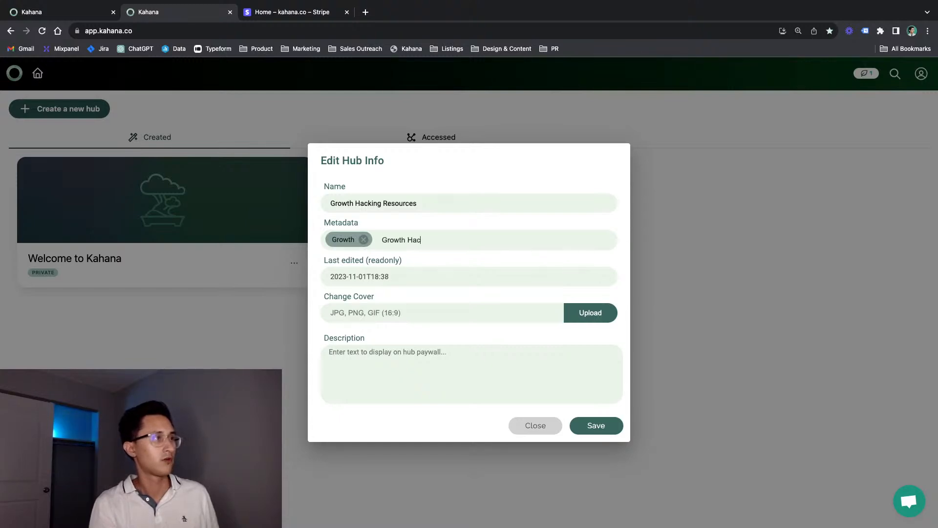
key(Return)
text(Marketing)
key(Return)
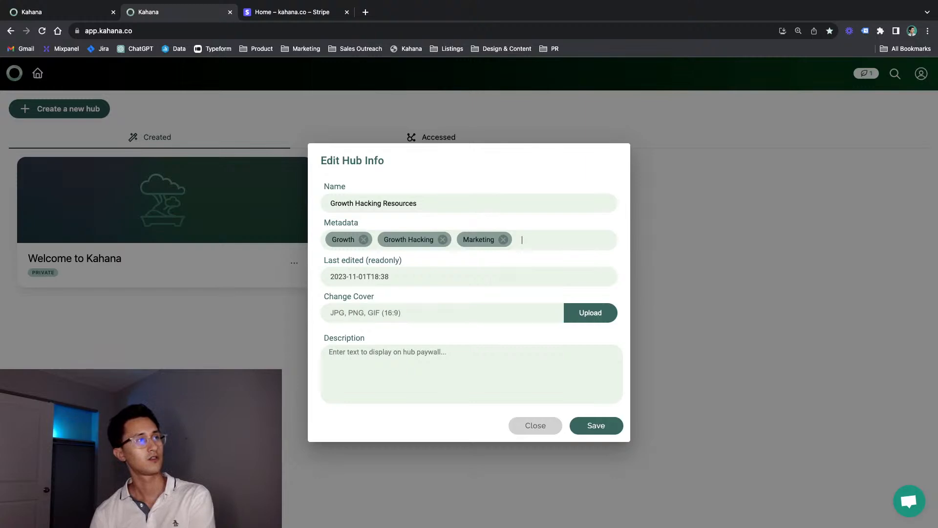
text(Sales)
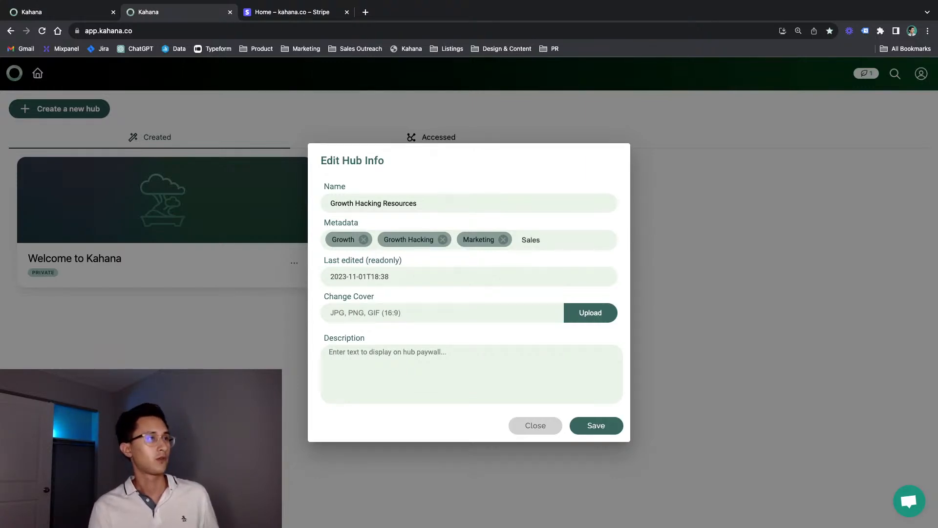
key(Return)
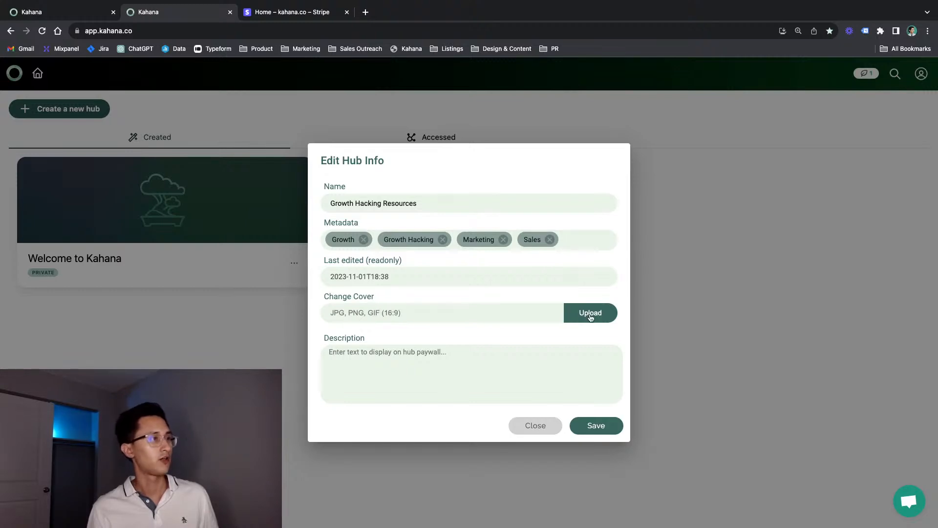
Step: Choose Kahana YouTube Cover.png from the Downloads folder as the hub's new cover image
click(590, 316)
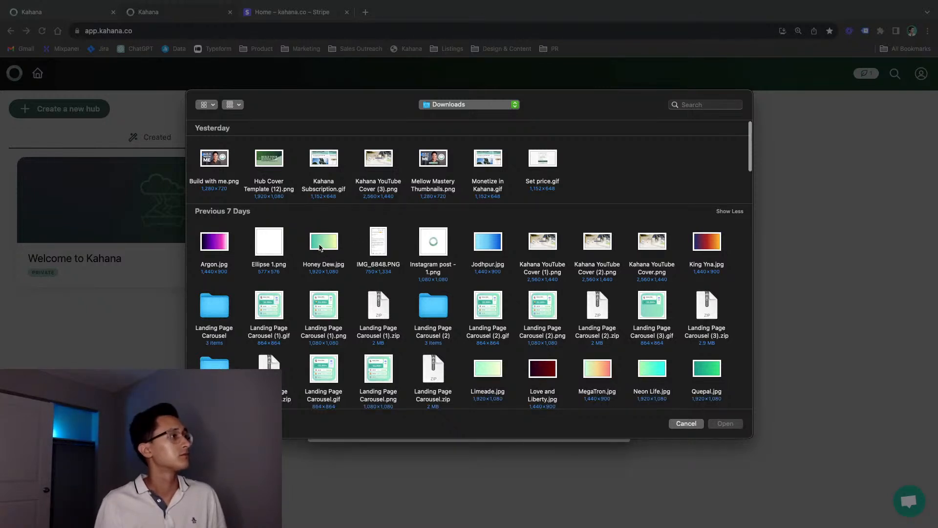
click(657, 243)
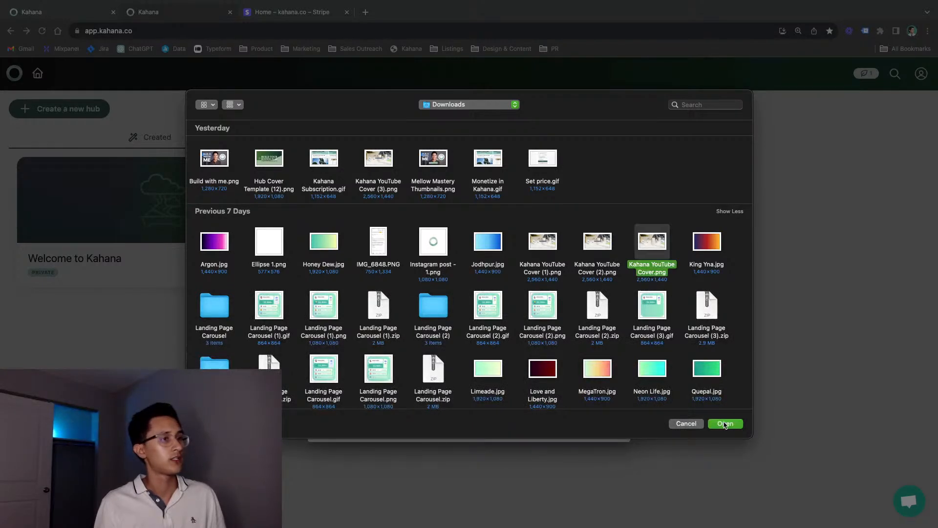
click(725, 424)
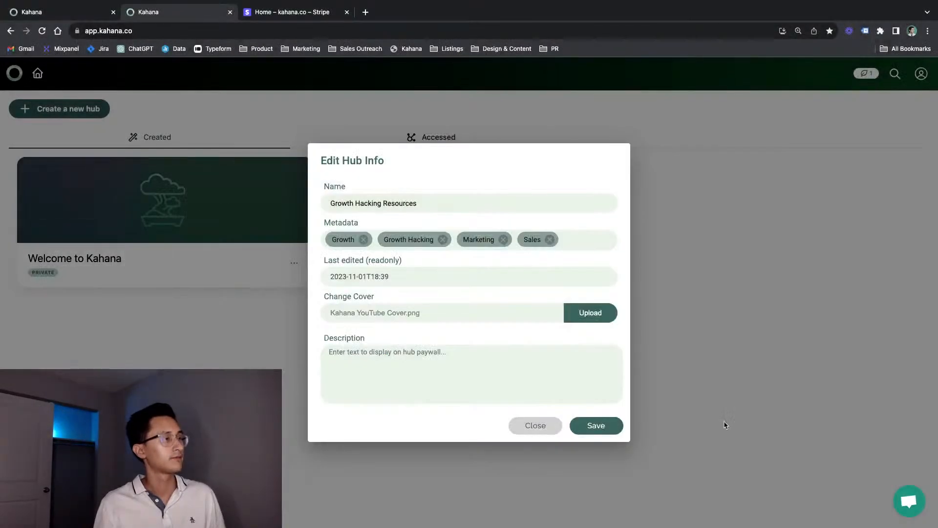
Step: Fill in the hub's paywall description with the Monthly Growth Hacking Subscription pitch starting "Unlock your full growth potential", and save the hub info
click(505, 360)
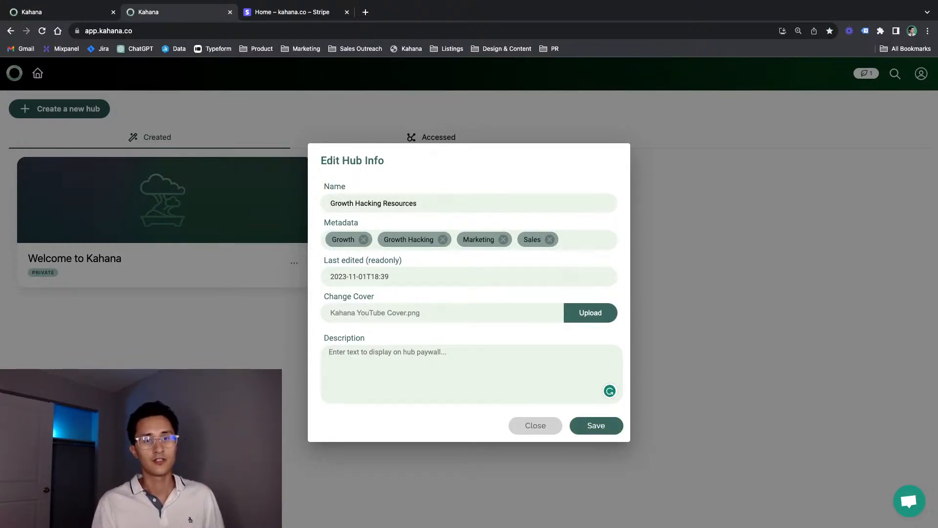
key(super+Tab)
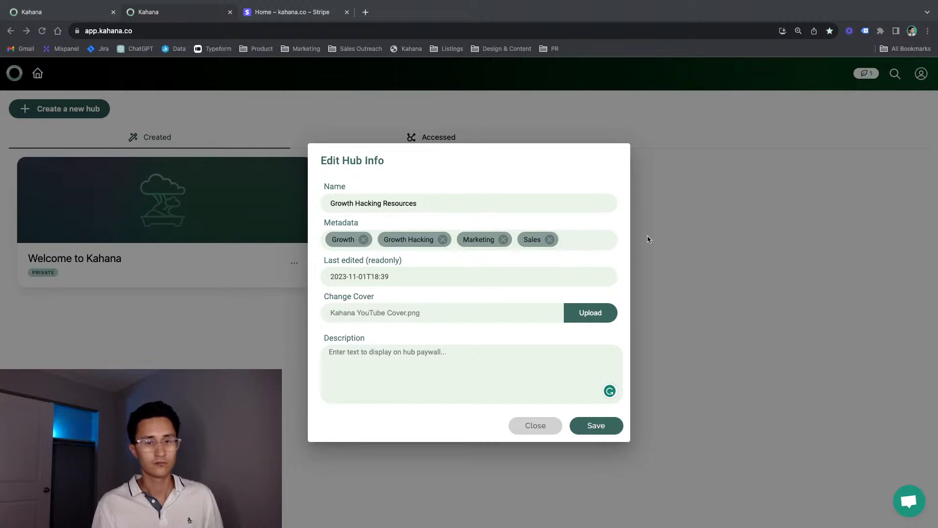
click(380, 357)
text(Unlock your full growth potential with our Monthly Growth Hacking Subscription! Are you a business owner, marketer, or entrepreneur looking to stay ahead of the competition and supercharge your growth strategies? Look no further. Our subscription service provides you with an invaluable arsenal of resources and tools designed to boost your business to new heights every month.)
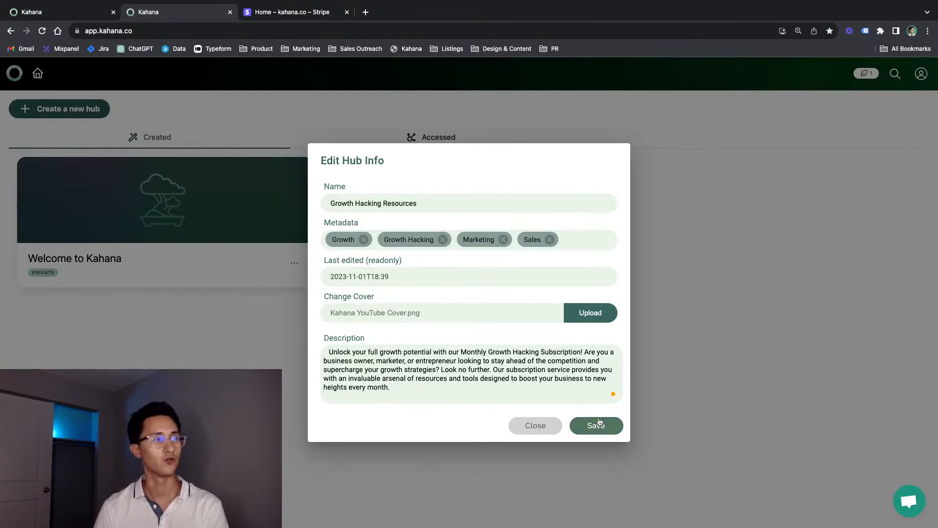
click(597, 428)
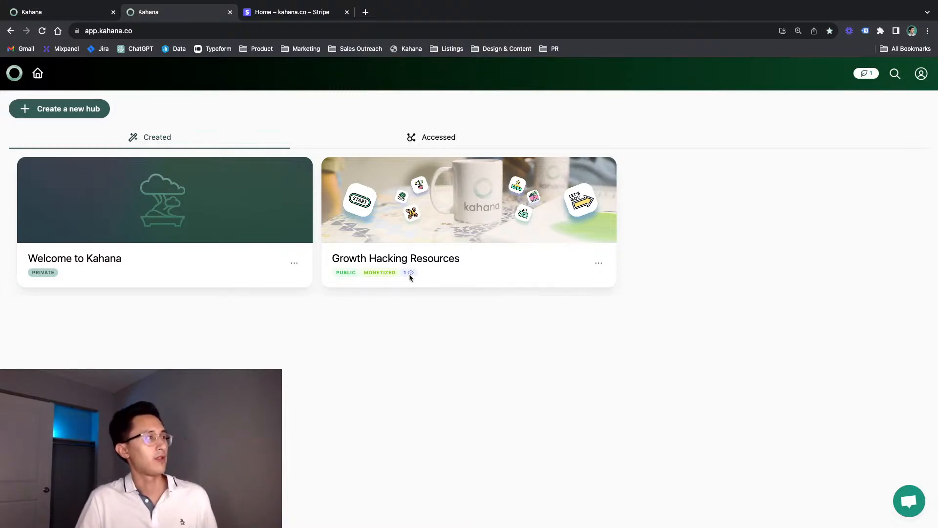
Step: Open the Growth Hacking Resources hub and delete its existing New Note
click(439, 267)
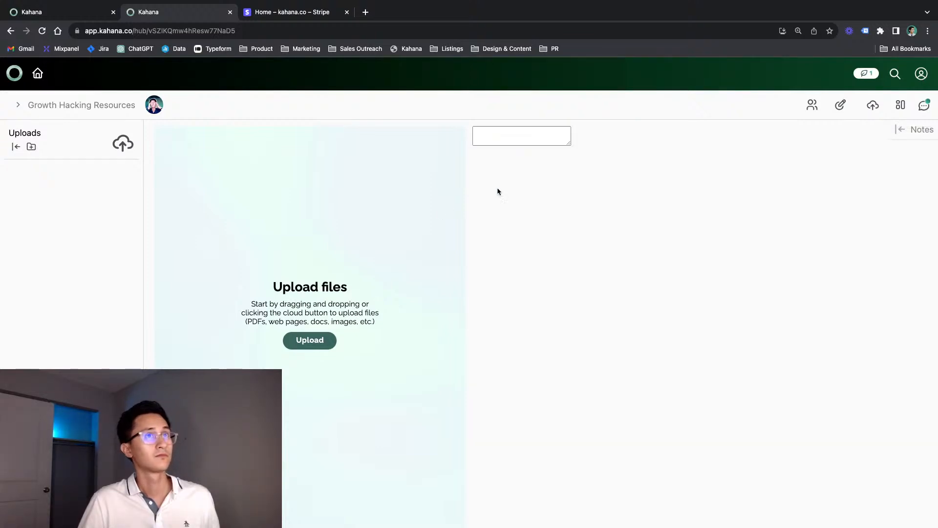
click(913, 130)
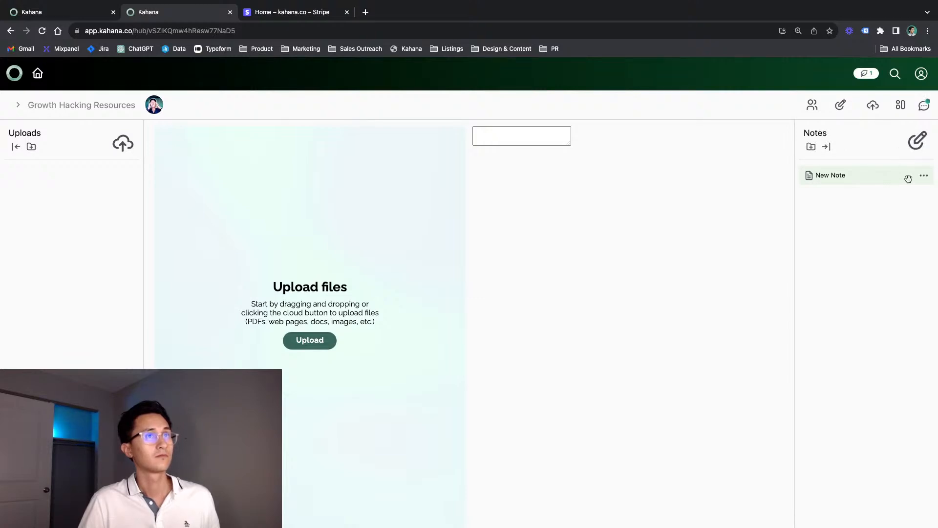
click(924, 176)
scroll(872, 507, down, 1)
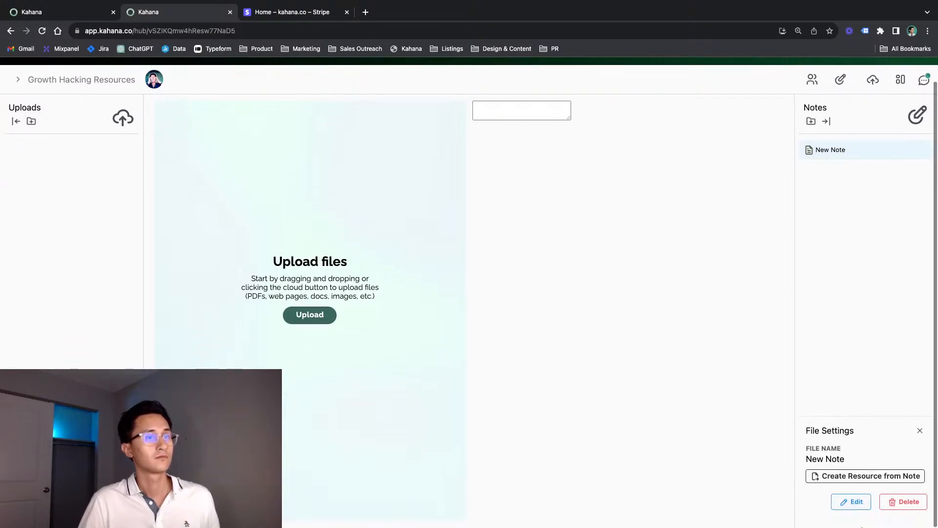
click(891, 508)
click(890, 509)
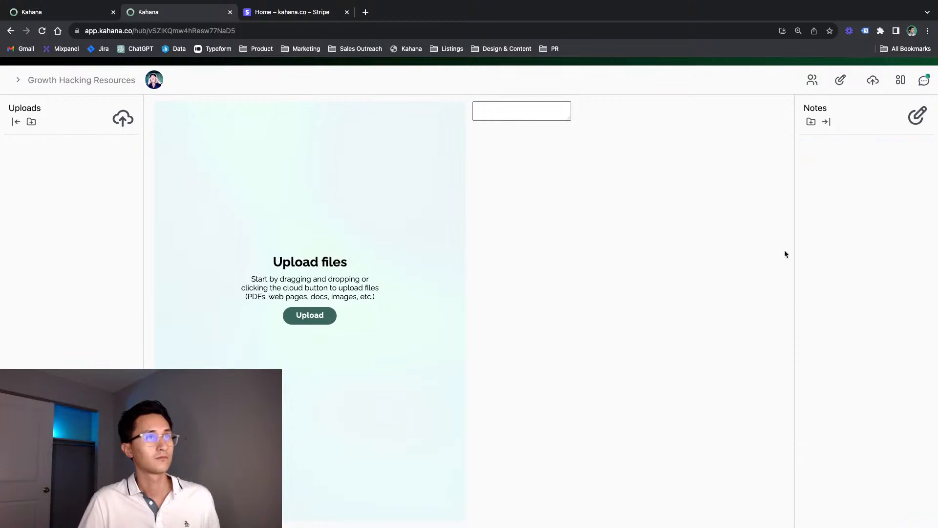
Step: Create a new note in the hub and paste the copied "What's Included" subscription overview into it
click(917, 142)
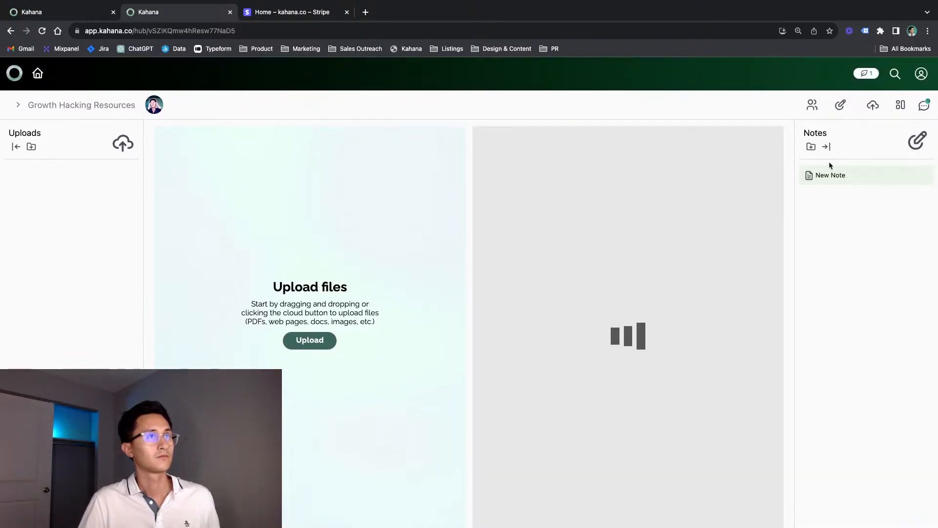
click(546, 188)
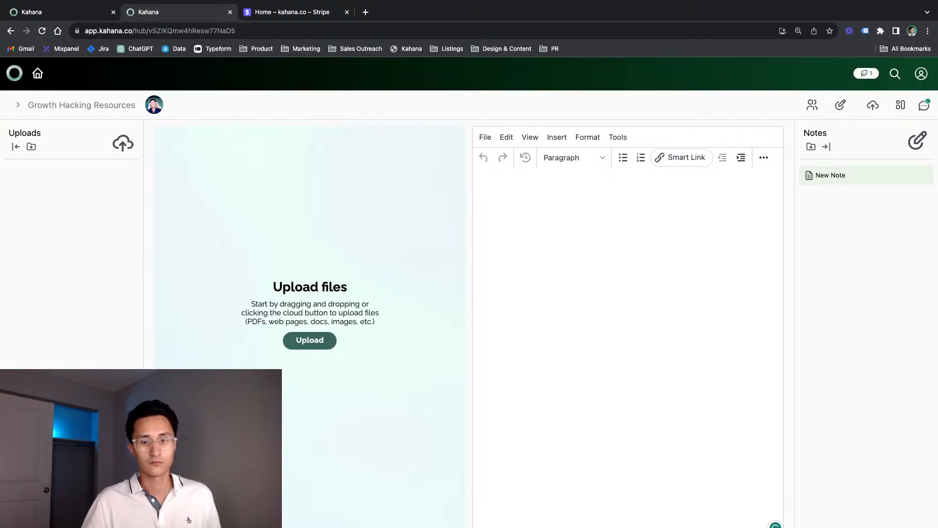
key(super+Tab)
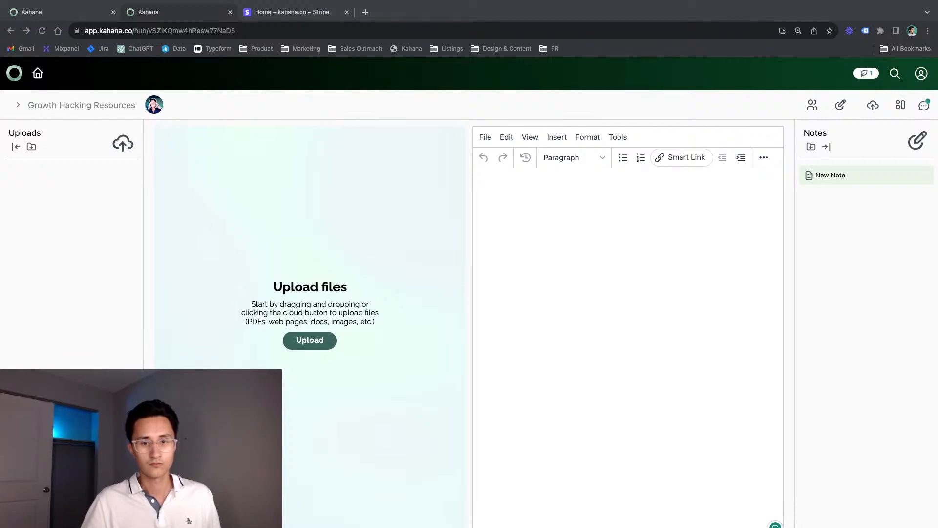
click(605, 209)
key(super+v)
scroll(606, 207, up, 10)
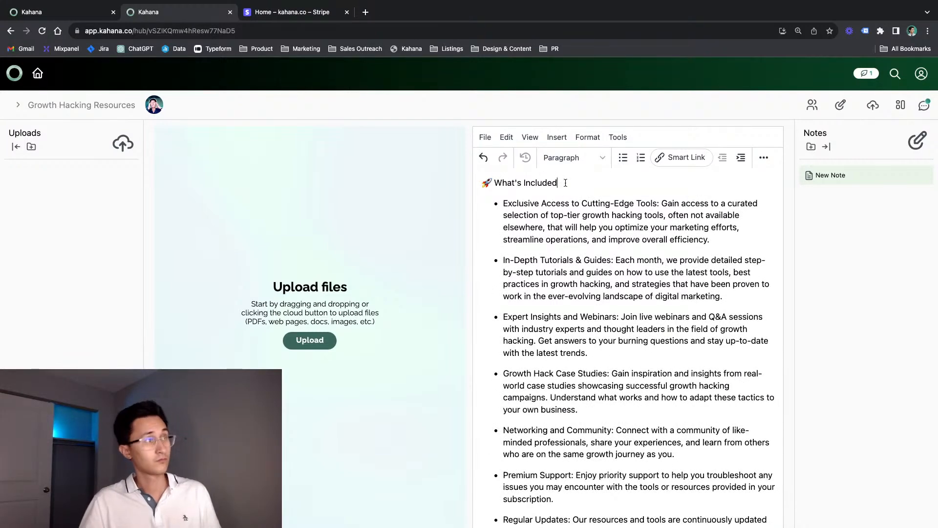
Step: Format the note's opening line "What's Included" as Heading 1 and look through the rest of the text
drag(561, 181, 443, 188)
click(572, 157)
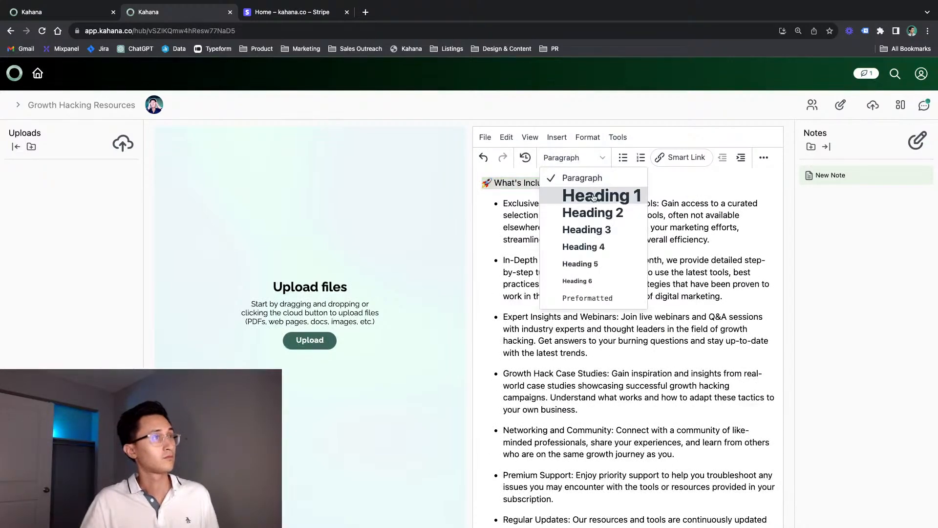
click(592, 196)
click(593, 243)
scroll(593, 242, down, 5)
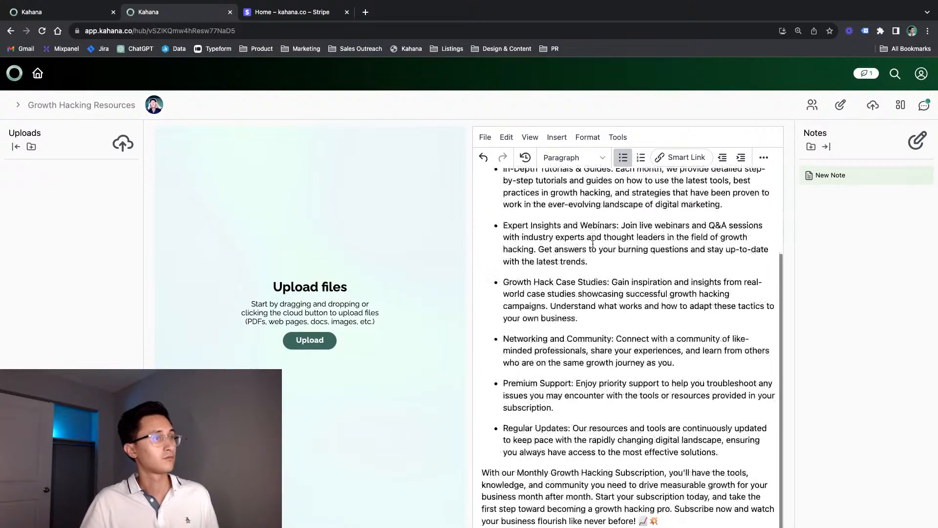
scroll(587, 280, up, 5)
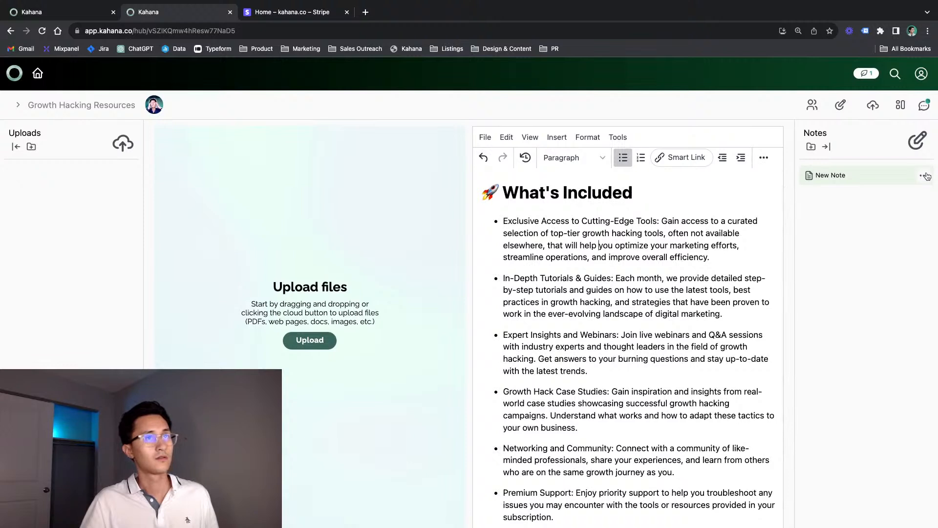
Step: Rename the new note as Start Here
click(925, 176)
scroll(848, 468, down, 1)
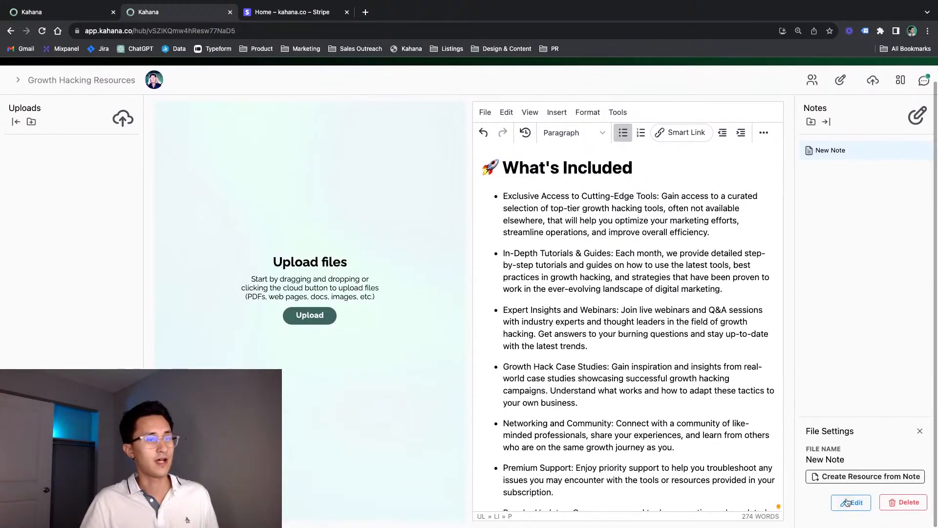
click(851, 501)
triple_click(842, 471)
text(S)
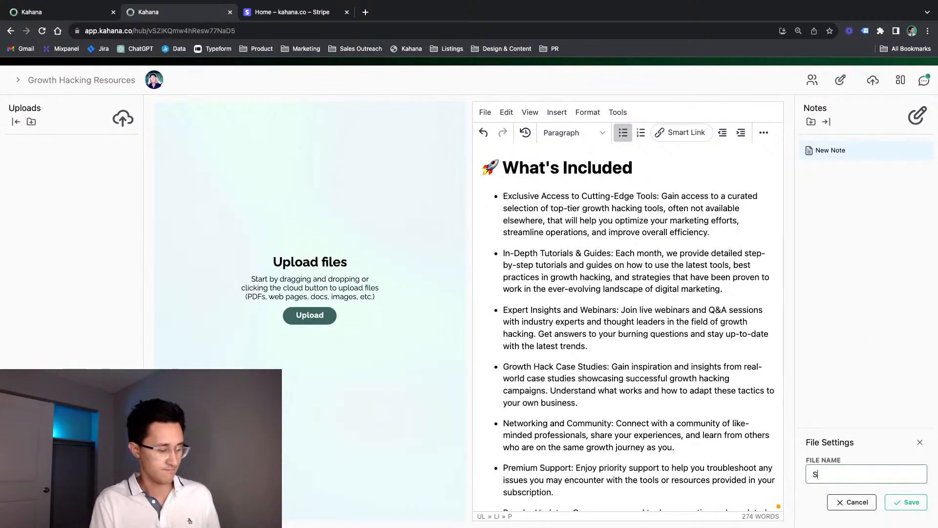
text(tart Here)
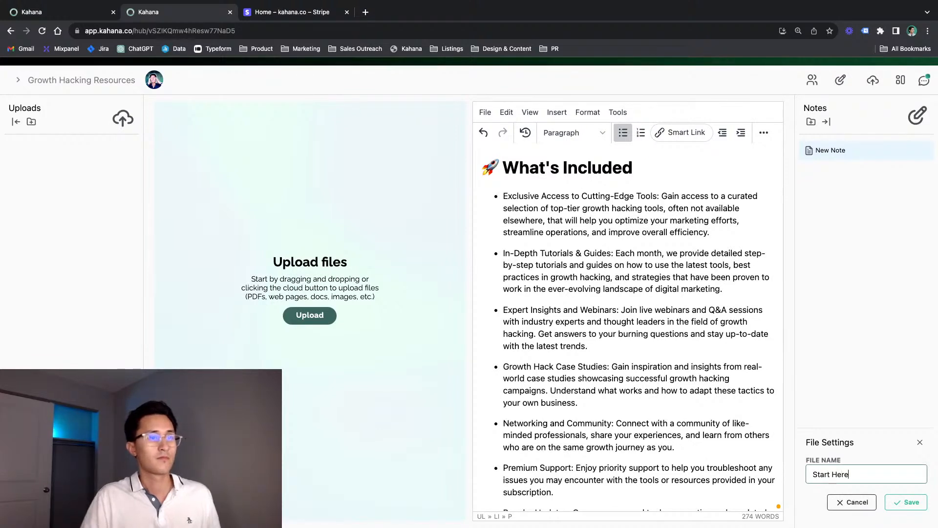
click(916, 509)
Step: Open the hub's copied link in a new incognito window and review its paywall cover, price and description as a visitor
click(435, 31)
key(super+c)
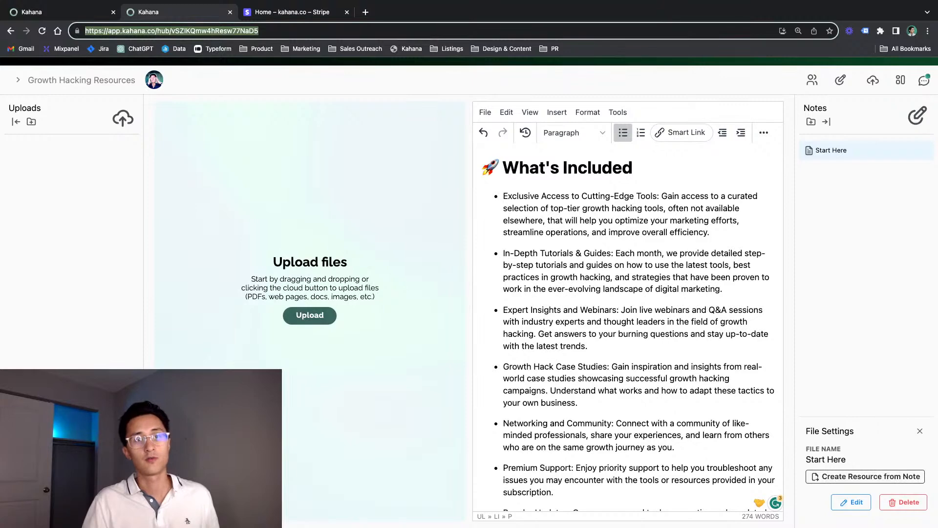
click(927, 31)
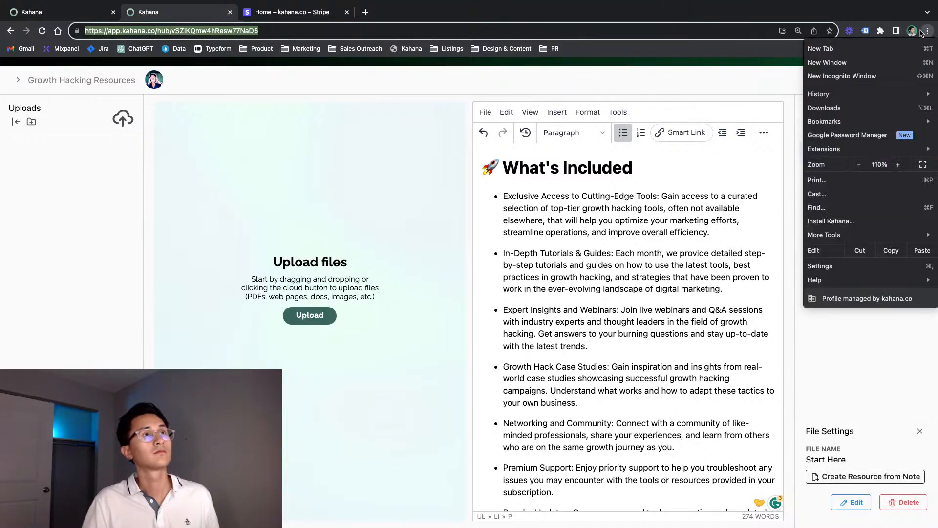
click(841, 76)
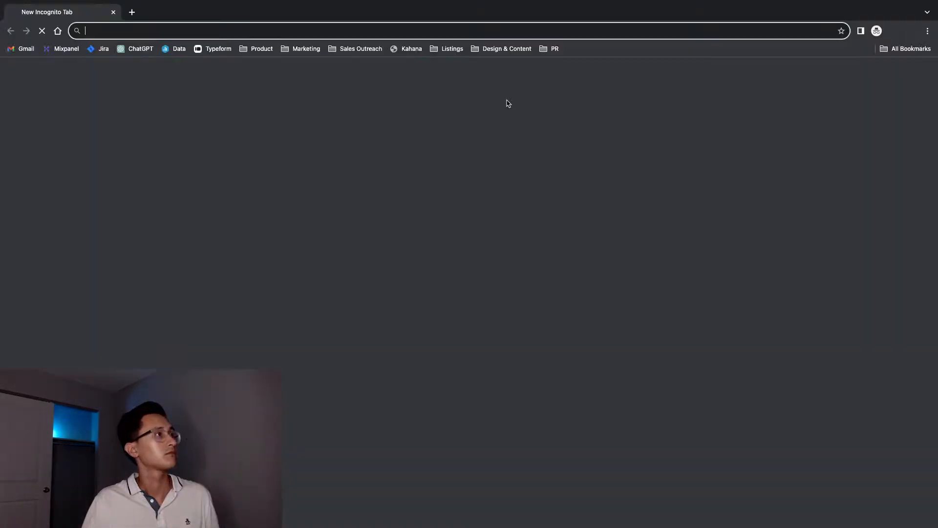
key(super+v)
key(Return)
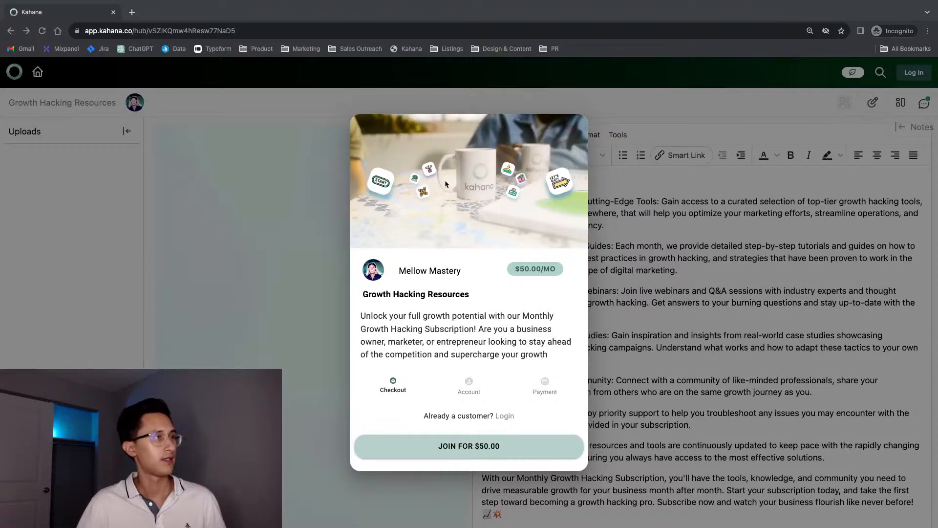
scroll(466, 328, down, 5)
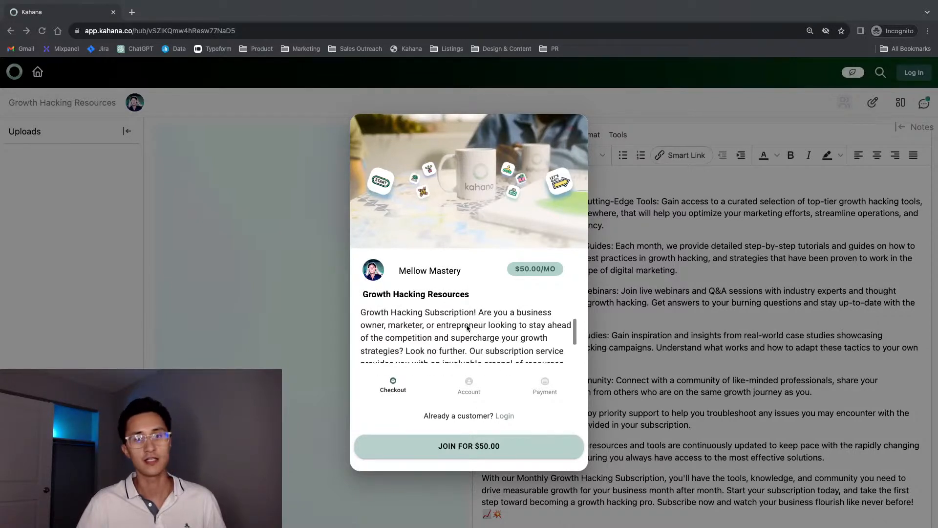
scroll(466, 328, up, 5)
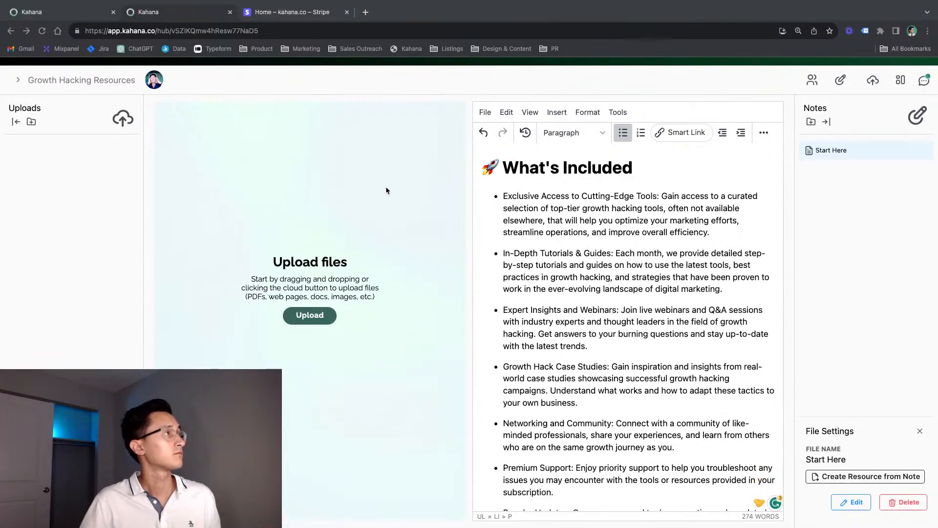
click(386, 188)
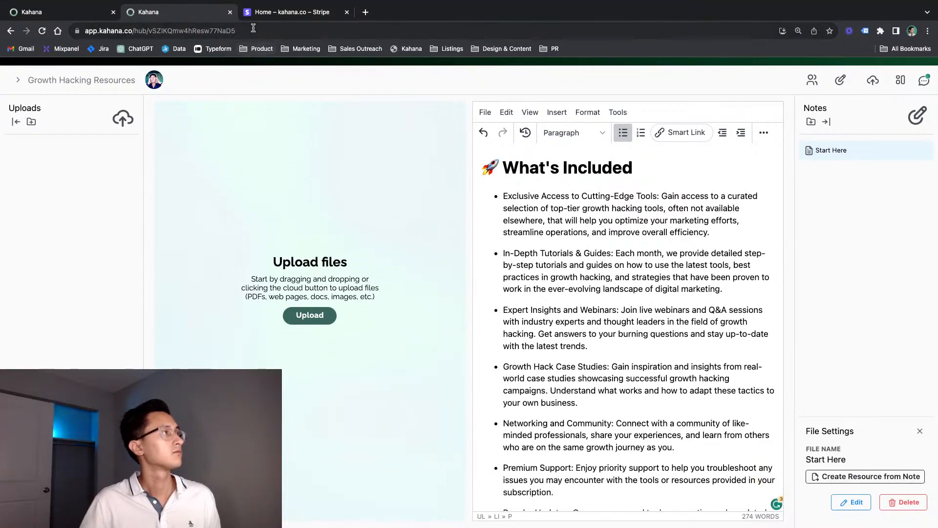
click(253, 29)
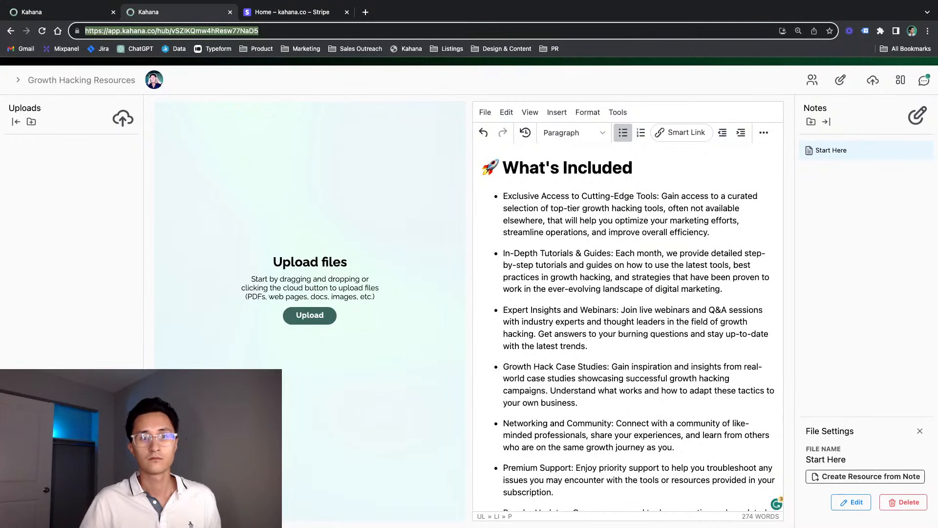
key(super+Tab)
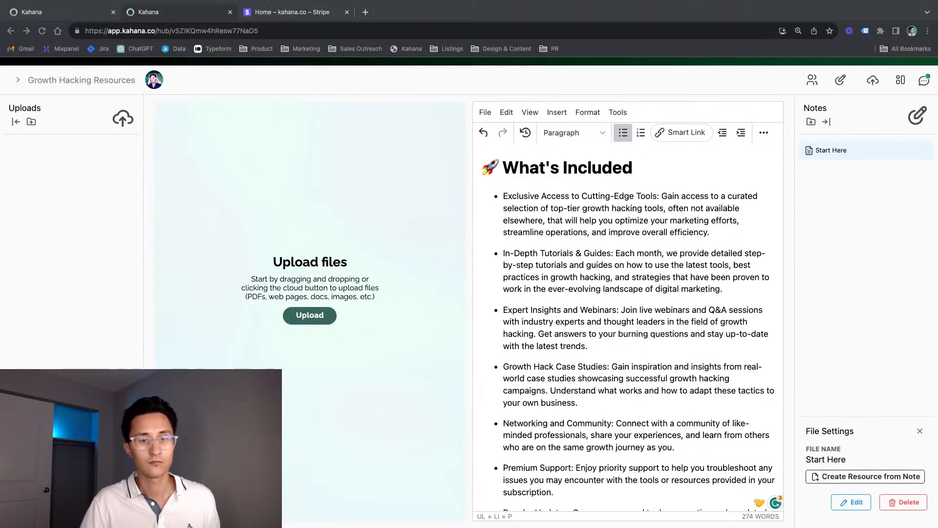
scroll(376, 218, up, 1)
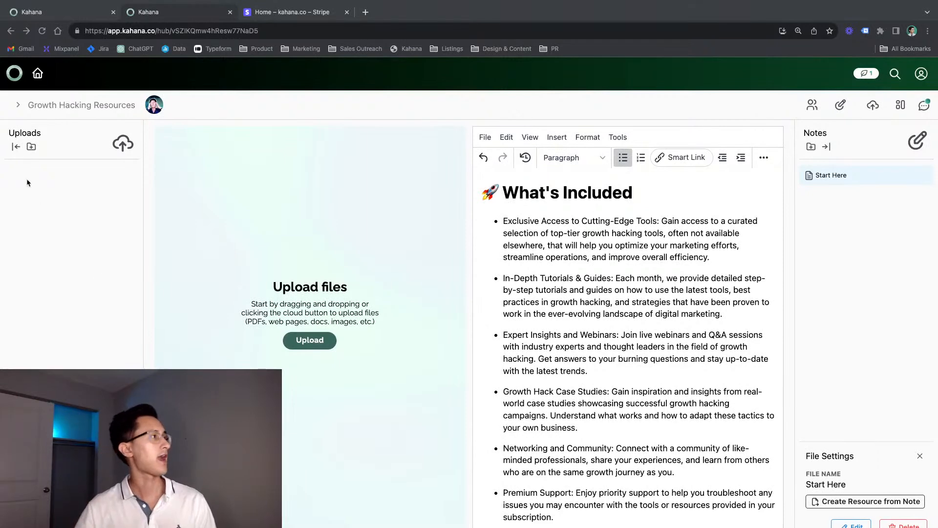
Step: Collapse the Uploads and Notes sidebars to widen the hub's workspace, and expand both again
click(17, 147)
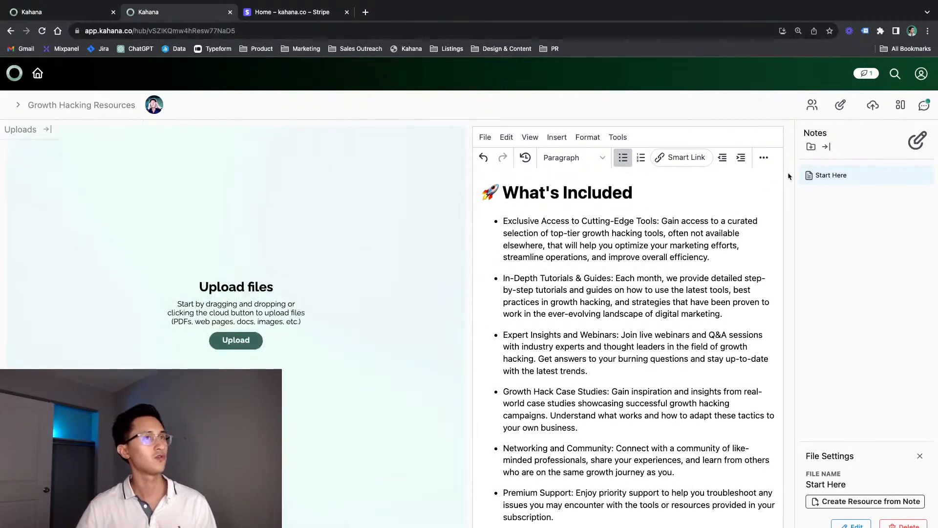
click(829, 147)
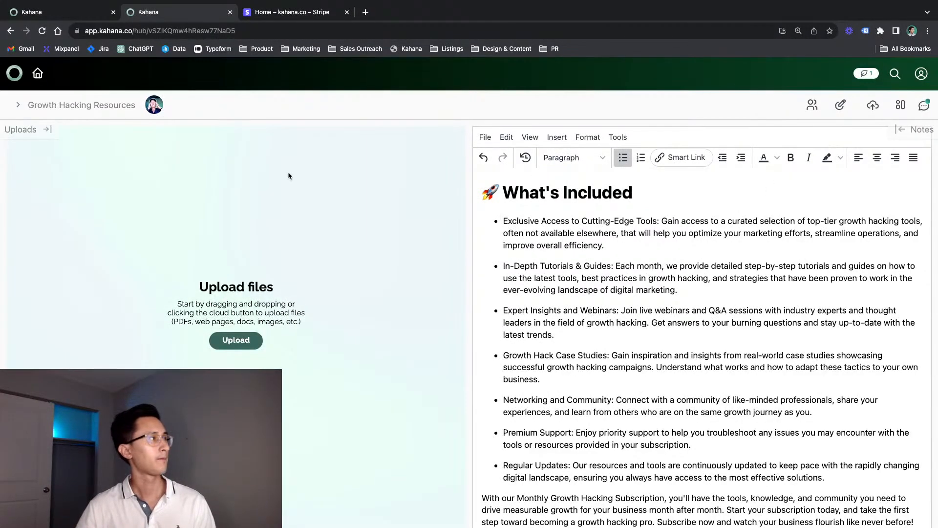
click(920, 131)
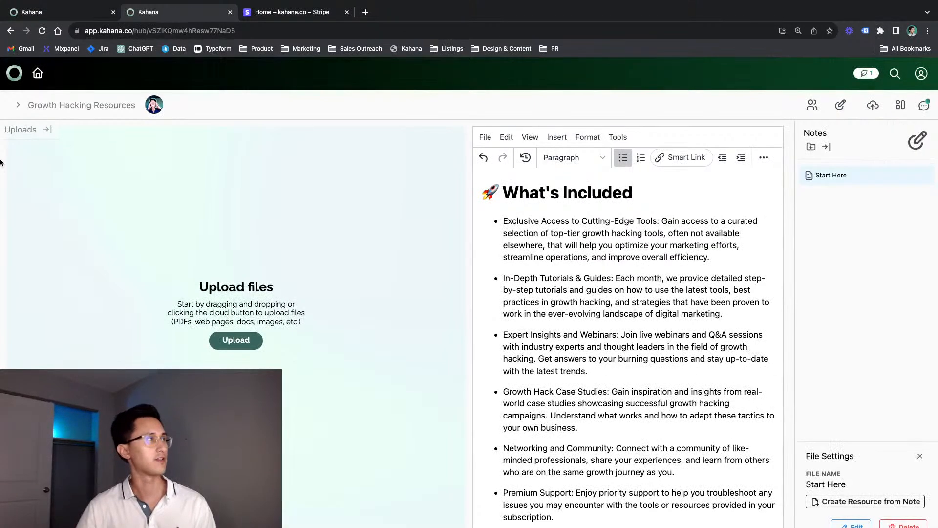
click(47, 129)
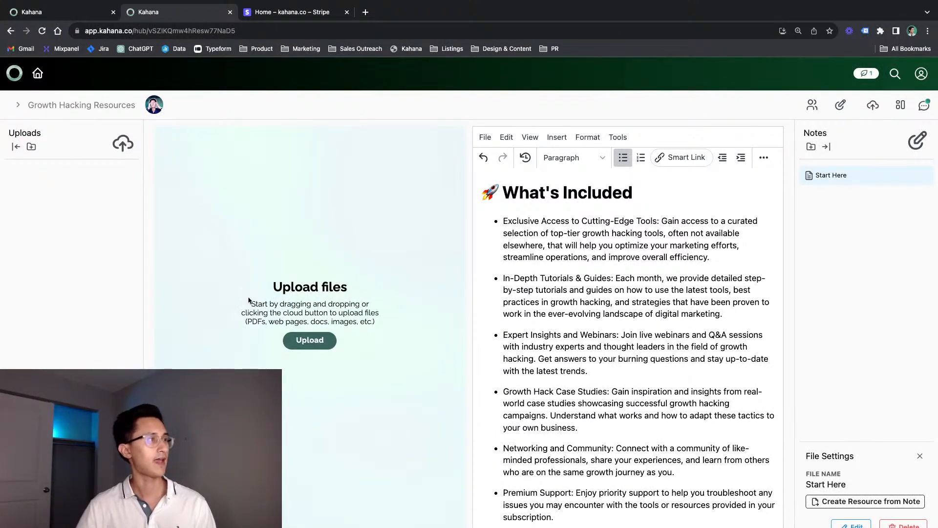
Step: Examine the hub's upload options for adding files, YouTube videos and embedded links without adding anything
click(309, 344)
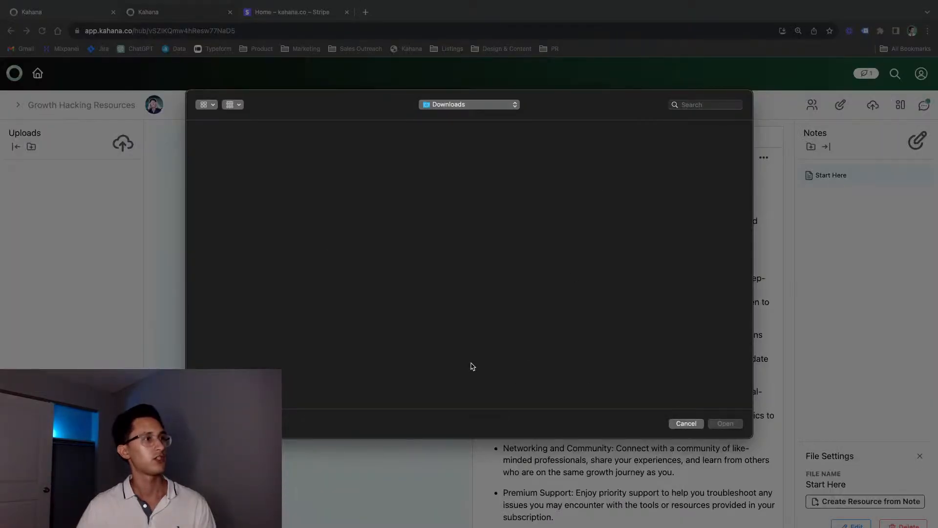
click(686, 424)
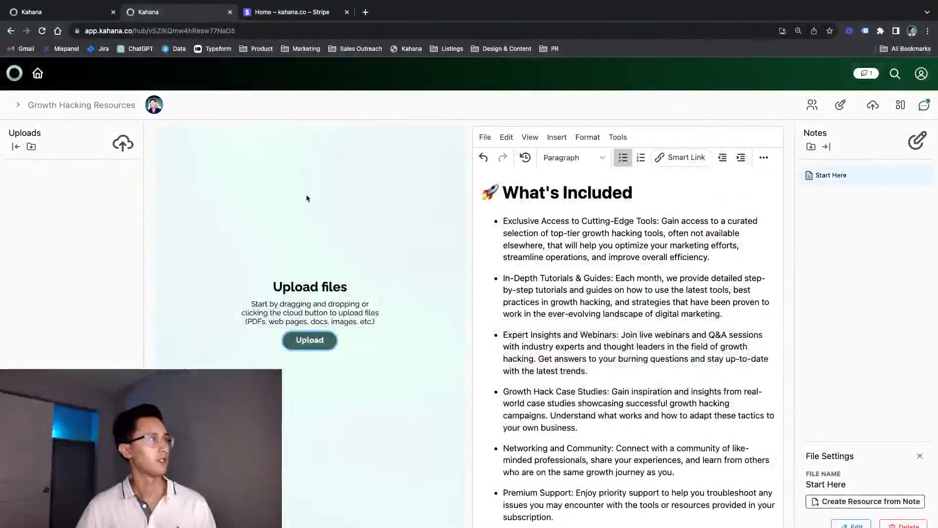
click(125, 145)
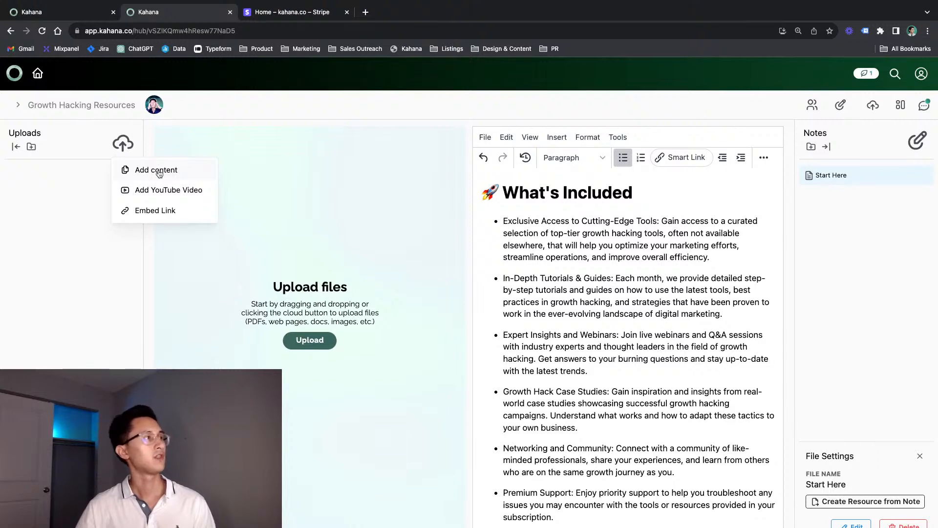
click(162, 195)
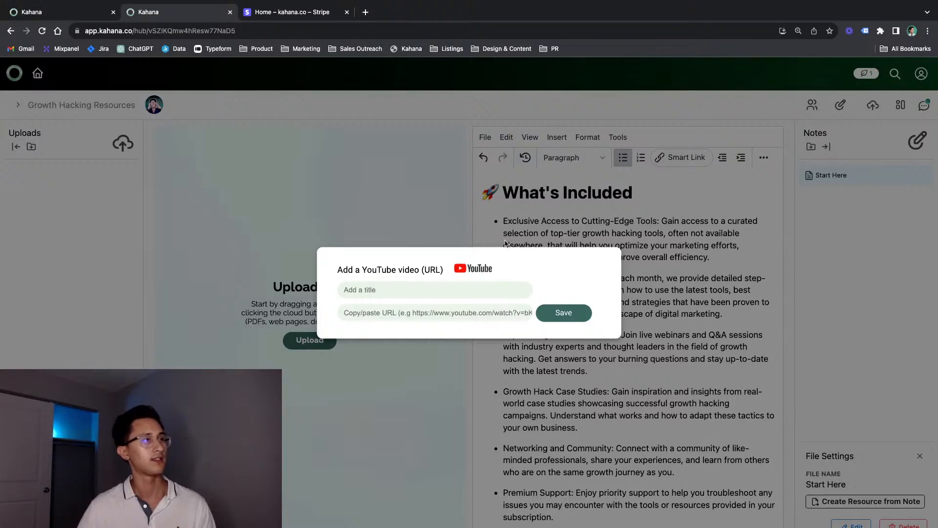
click(512, 226)
click(124, 144)
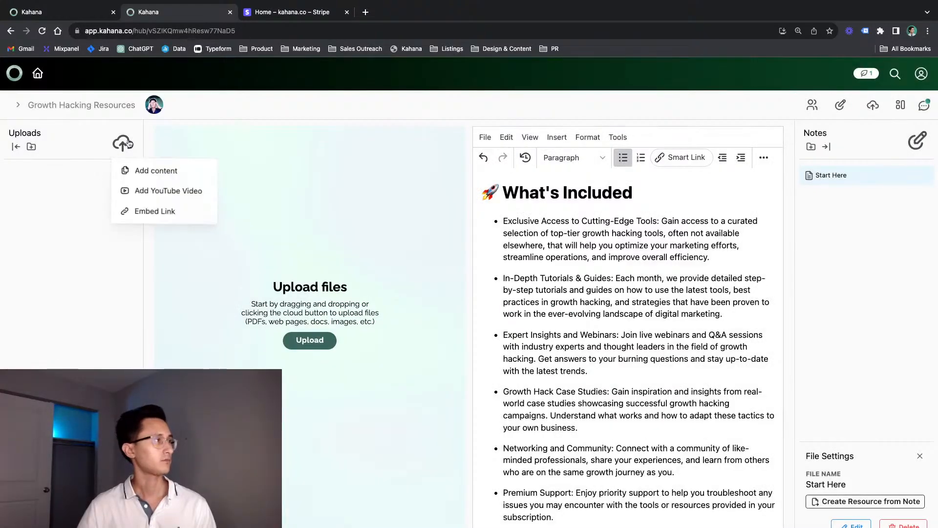
click(154, 215)
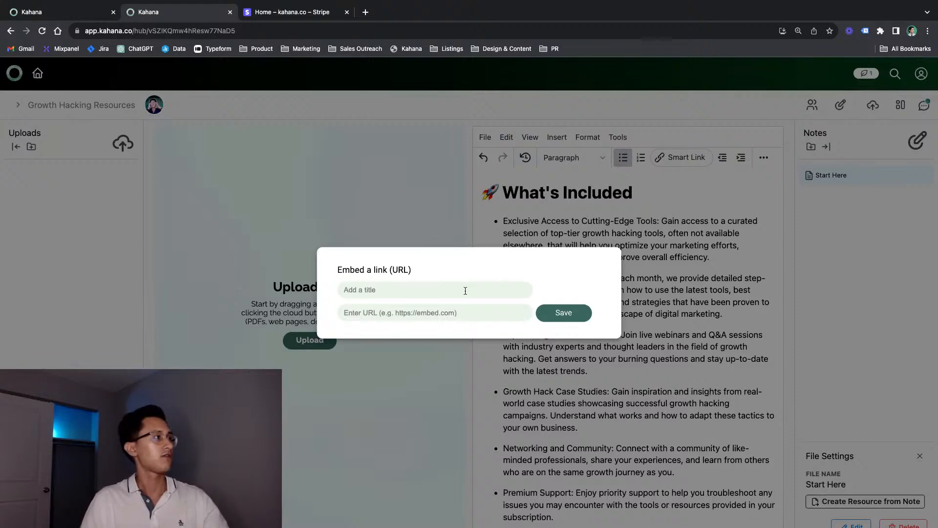
click(316, 234)
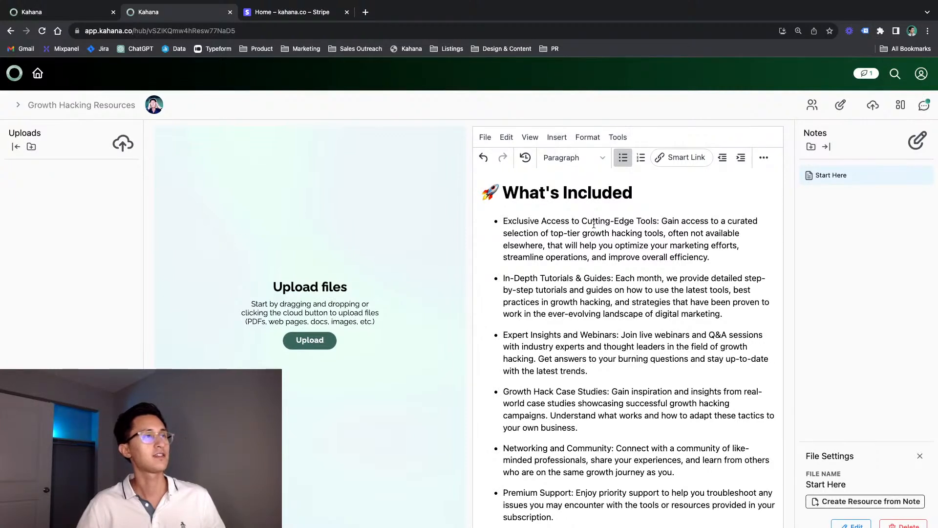
Step: Create a second note in the hub, name it FAQ, and close its file settings
scroll(603, 156, down, 1)
scroll(602, 156, down, 2)
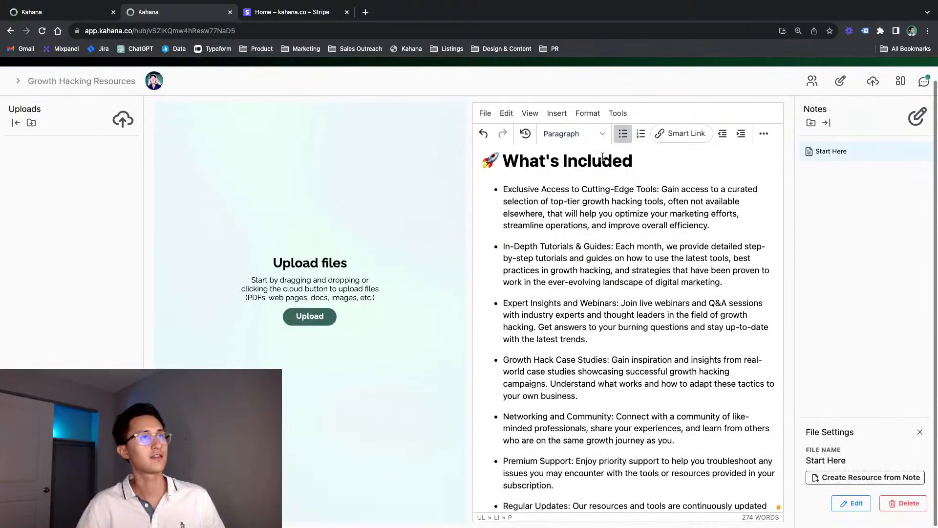
click(919, 120)
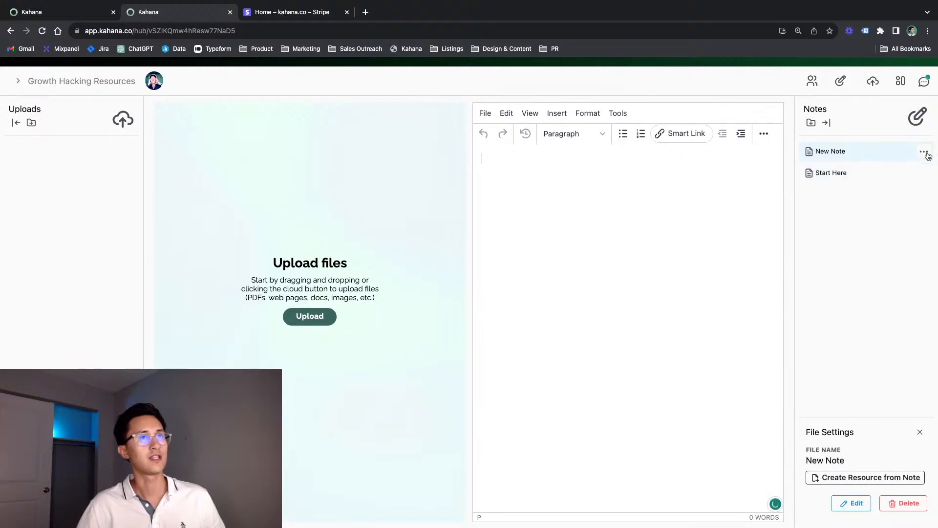
click(851, 503)
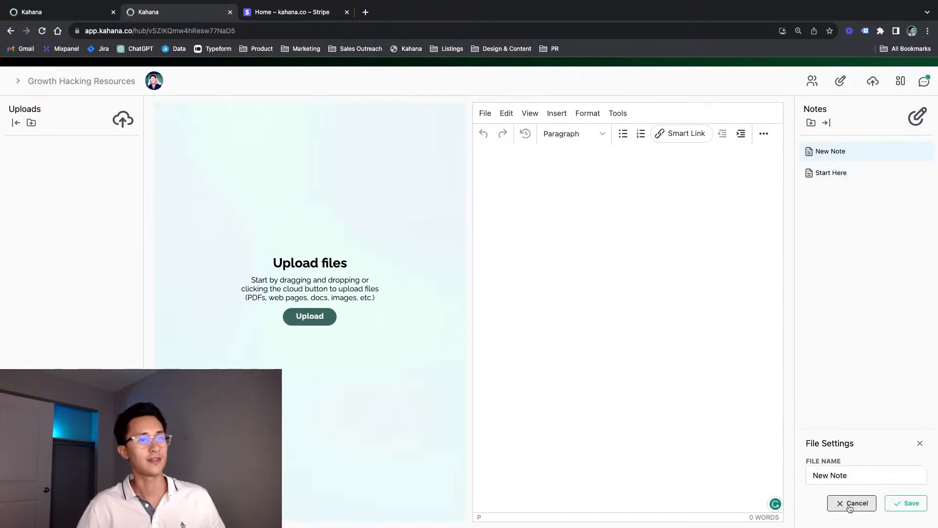
triple_click(845, 470)
text(FAQ)
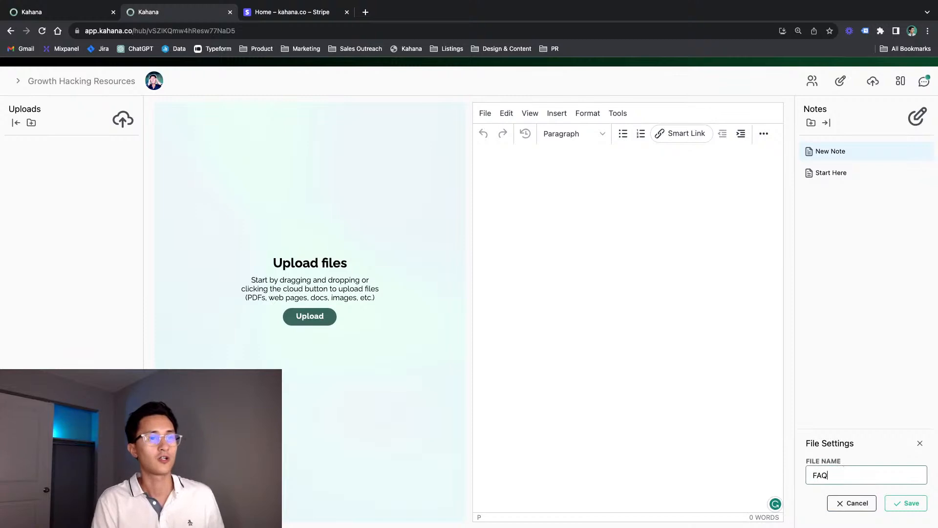
click(905, 503)
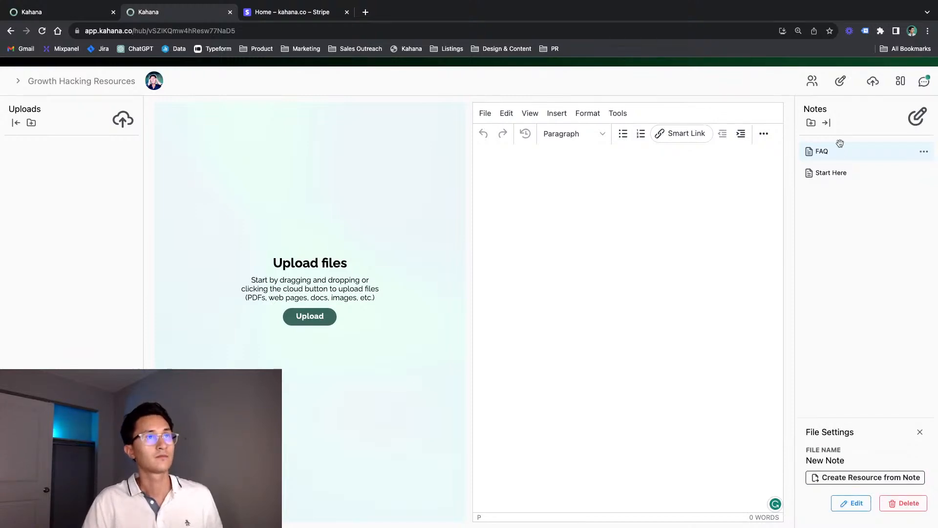
click(921, 433)
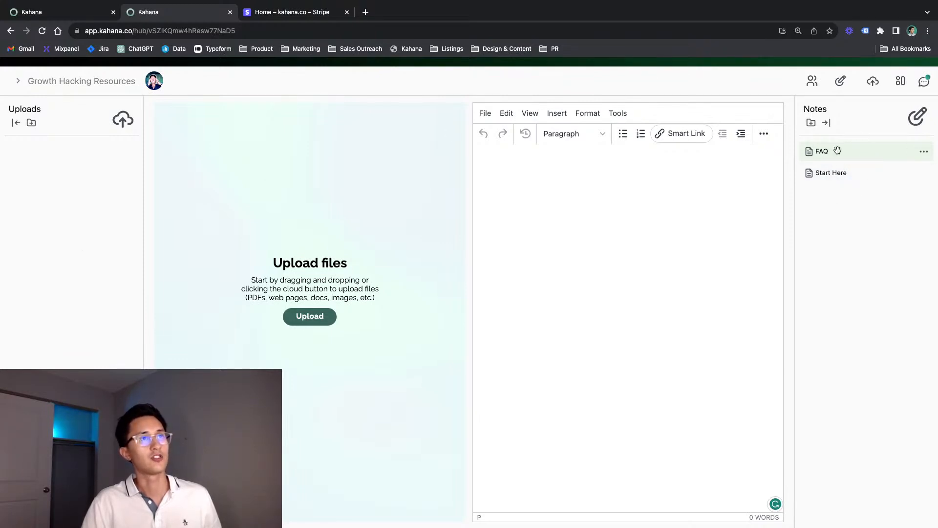
Step: Move the FAQ note below Start Here in the notes list and open Start Here
drag(838, 150, 839, 173)
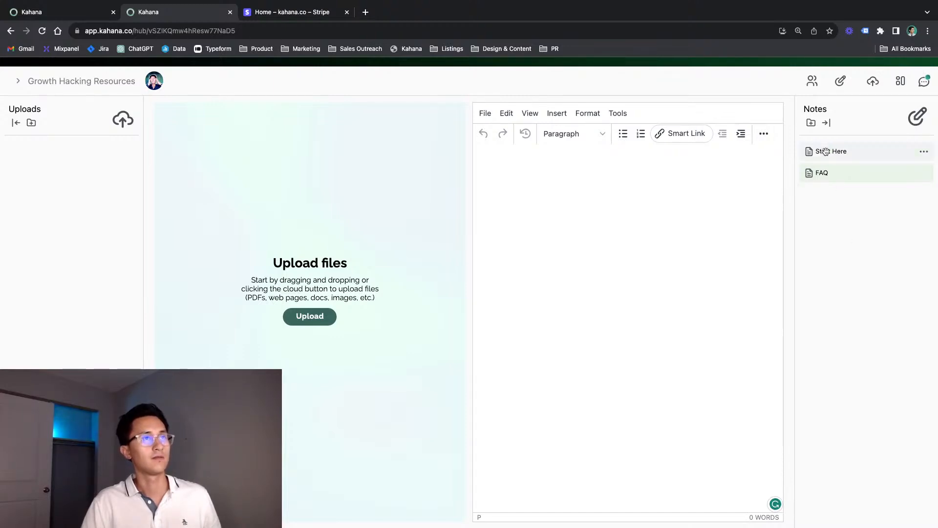
click(826, 151)
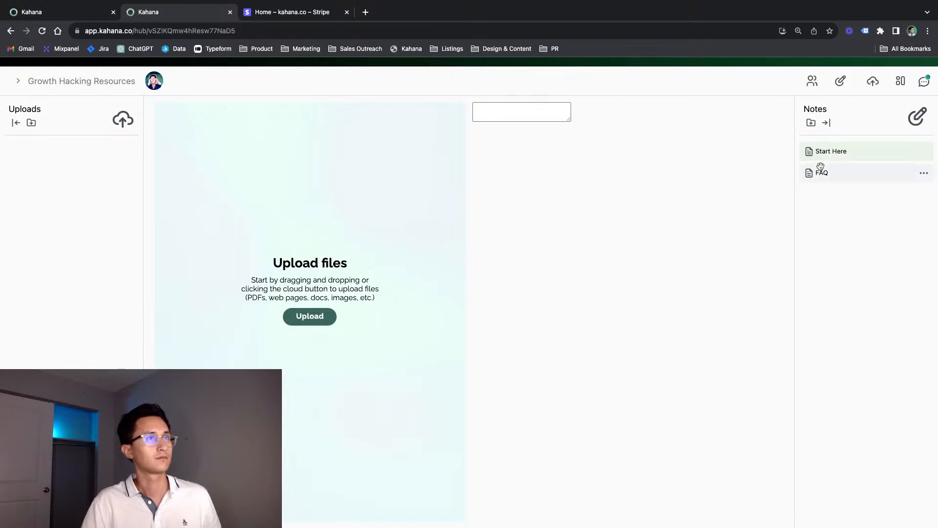
click(562, 30)
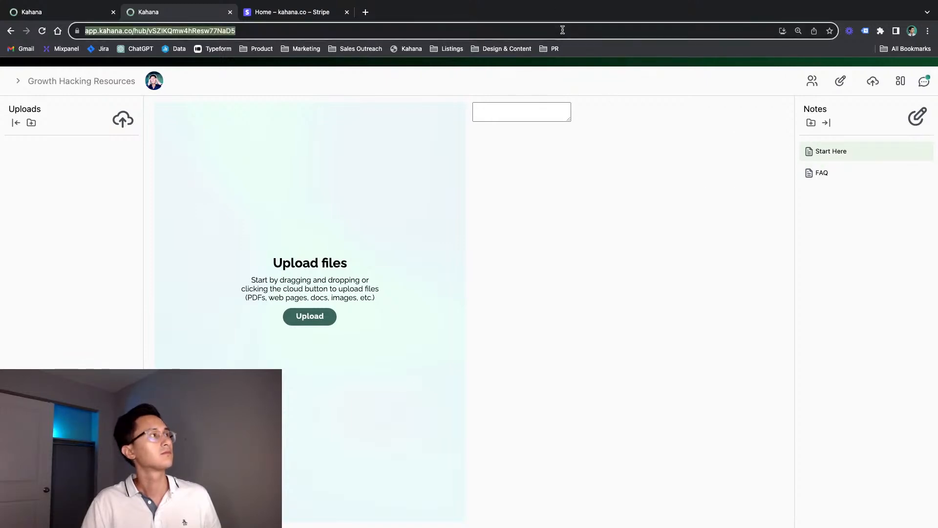
key(Return)
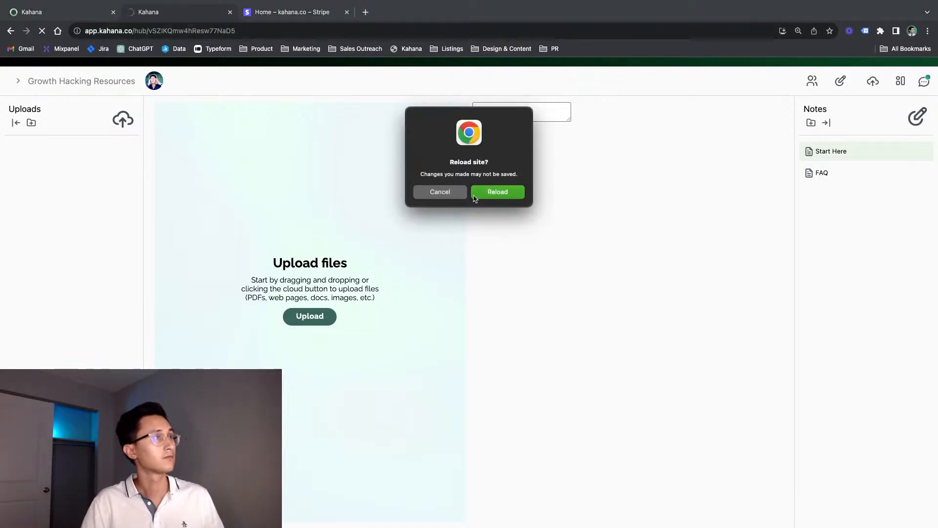
click(452, 194)
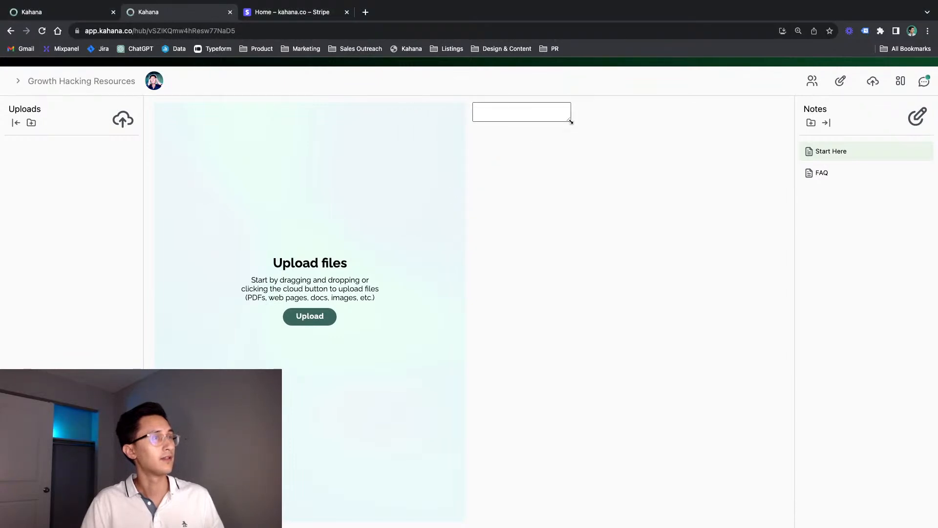
drag(571, 122, 775, 300)
scroll(645, 185, up, 1)
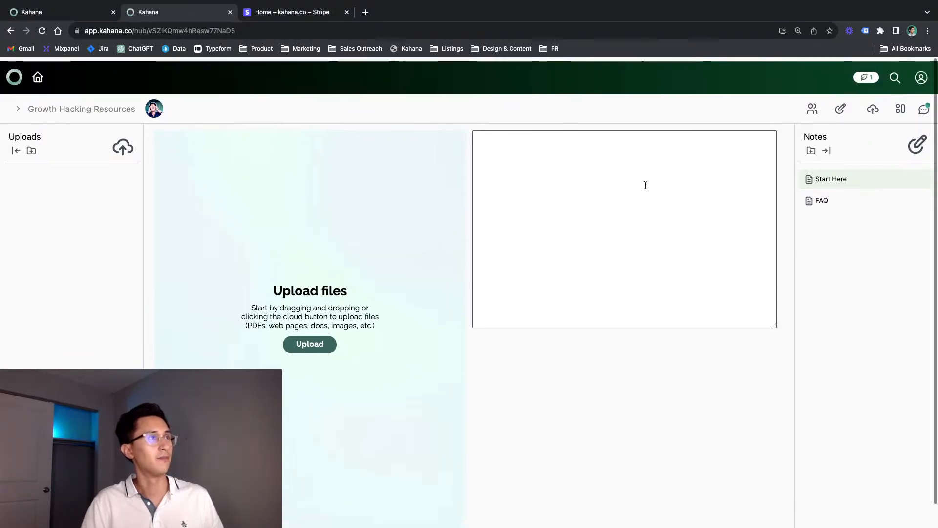
scroll(646, 185, down, 1)
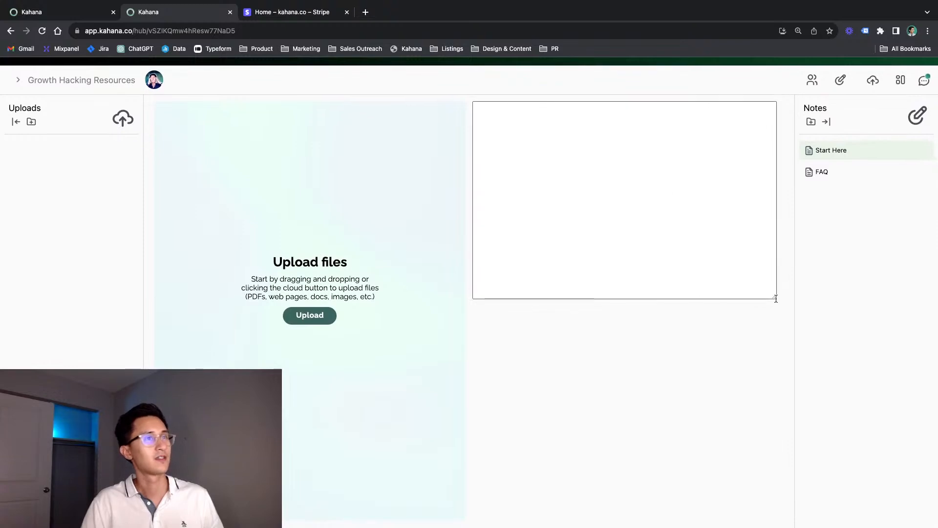
drag(775, 298, 616, 164)
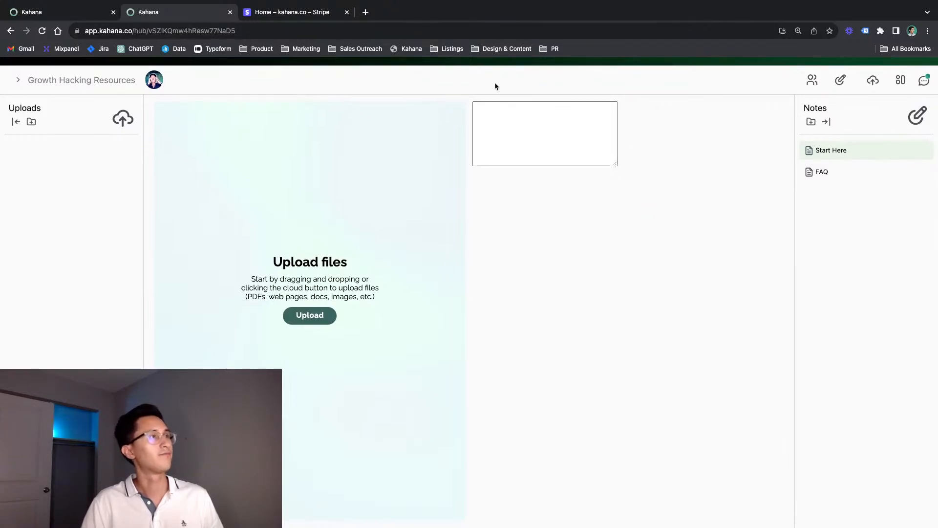
Step: Reload the hub page, discarding any unsaved changes, to bring back the note editor
click(440, 31)
key(Return)
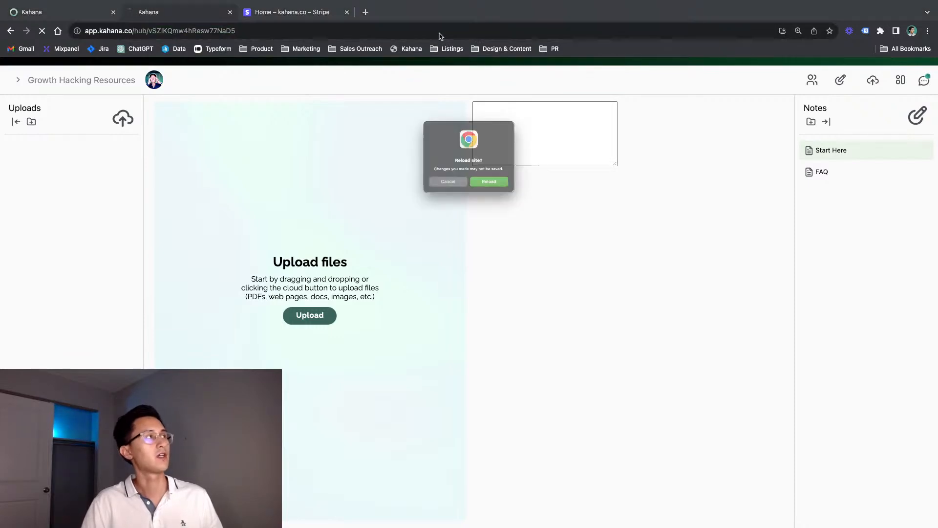
click(513, 191)
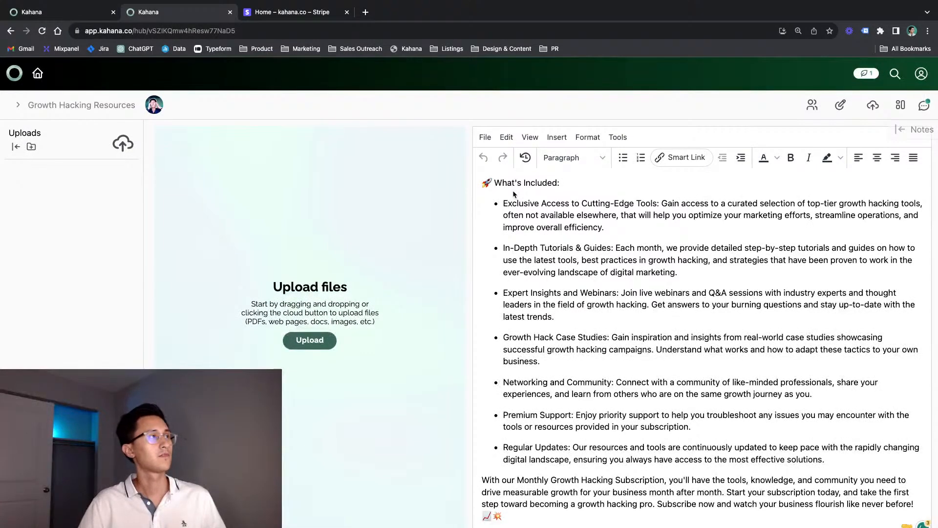
Step: Remove the colon after "What's Included" in the note's opening line and format the line as Heading 1
drag(562, 183, 461, 187)
click(561, 182)
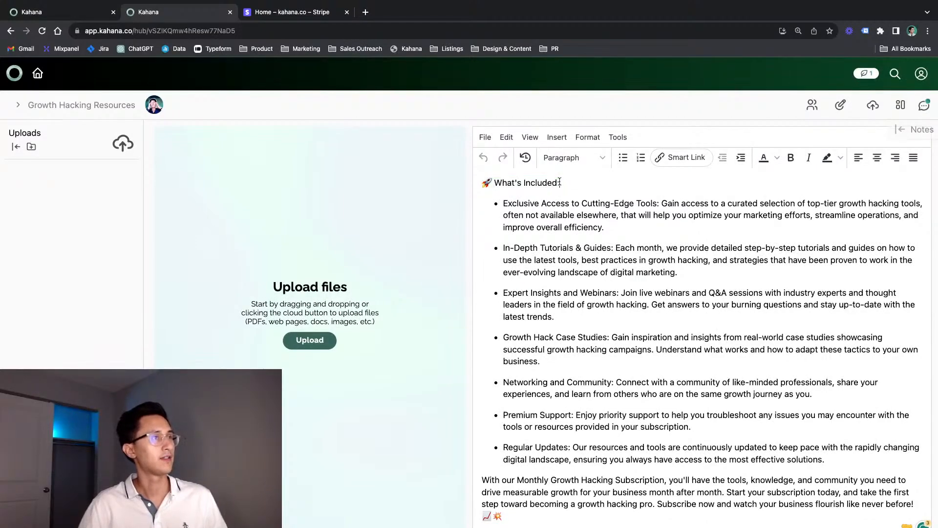
drag(548, 182, 460, 180)
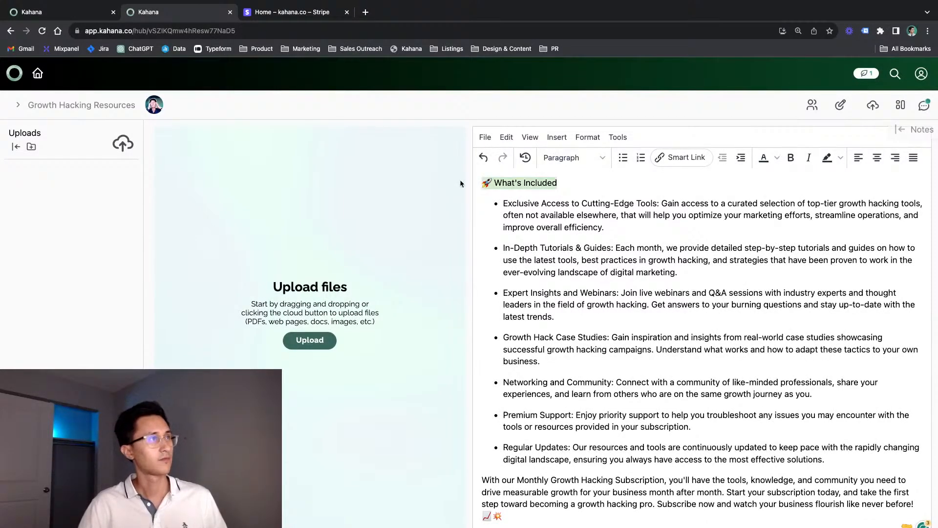
click(564, 161)
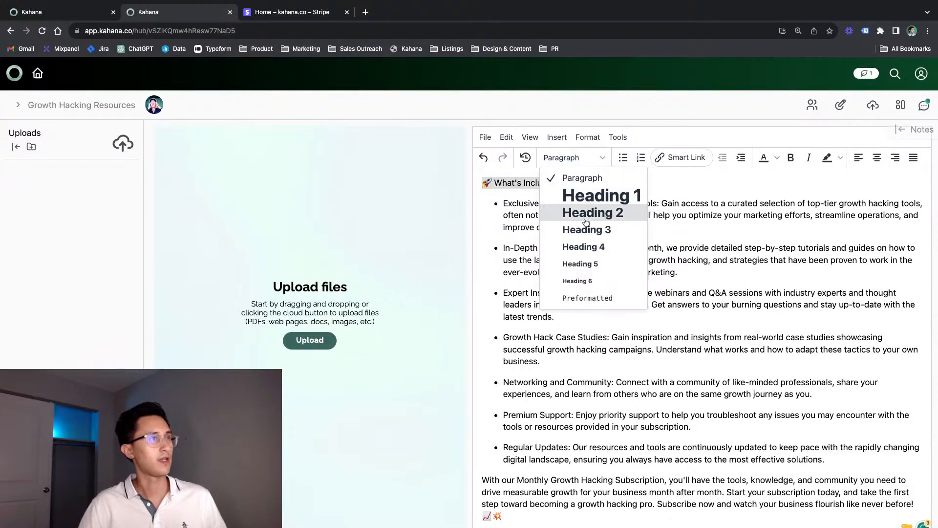
click(581, 196)
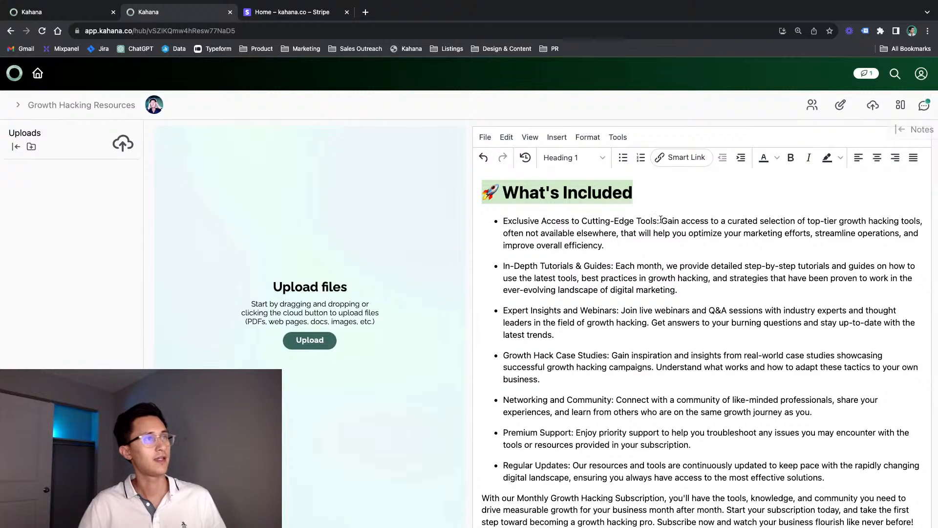
Step: Bold the lead-in phrase of all seven bullets under What's Included, from Exclusive Access to Cutting-Edge Tools through Regular Updates
drag(660, 221, 503, 218)
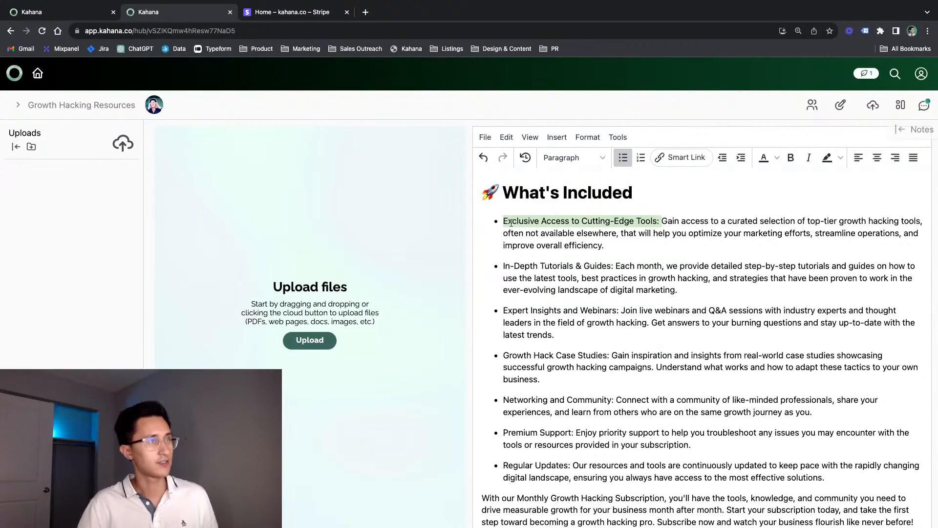
key(super+b)
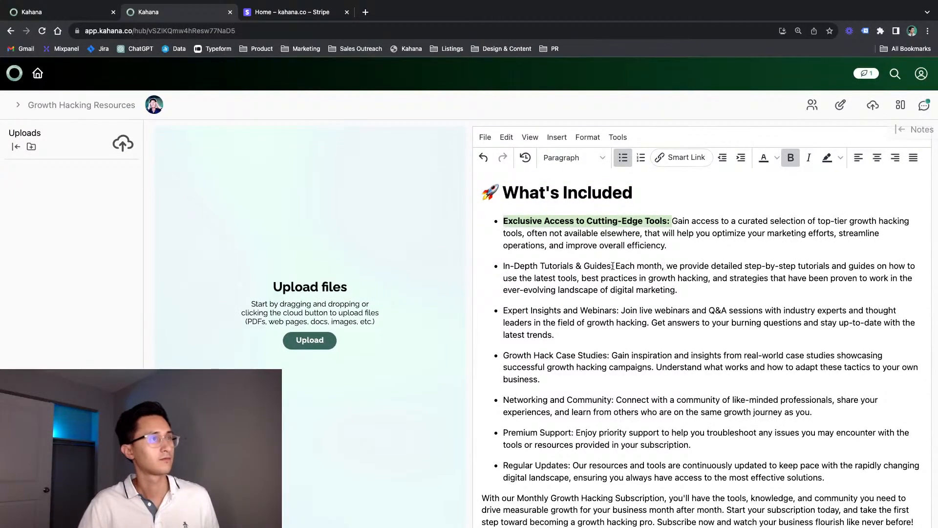
drag(616, 266, 500, 264)
key(super+b)
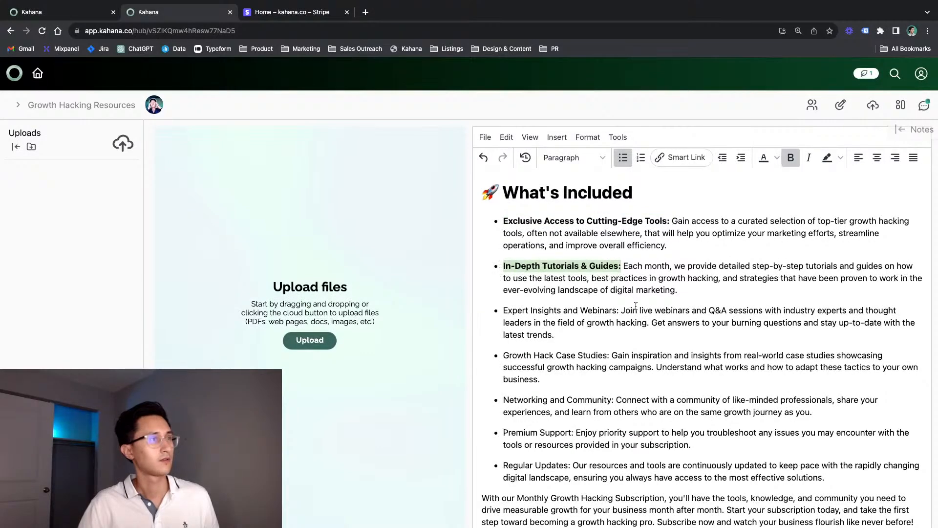
drag(621, 311, 503, 313)
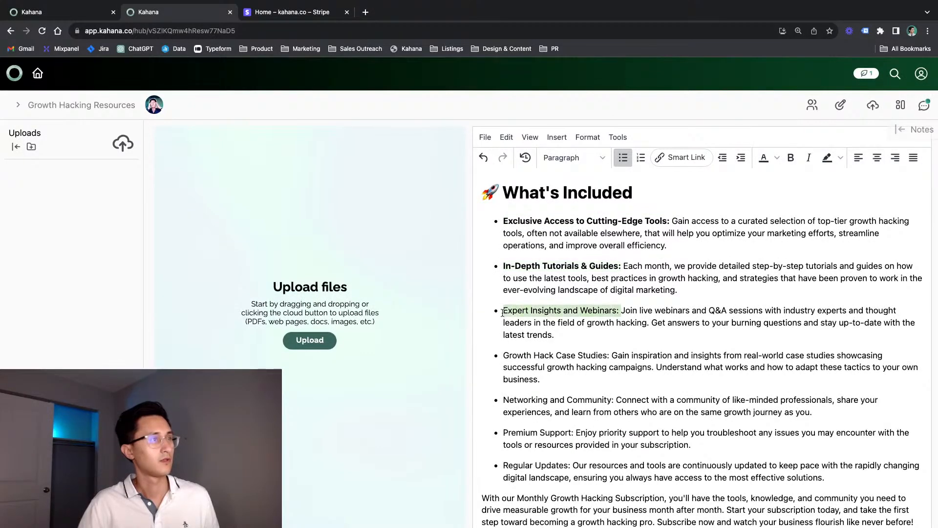
key(super+b)
drag(610, 355, 502, 356)
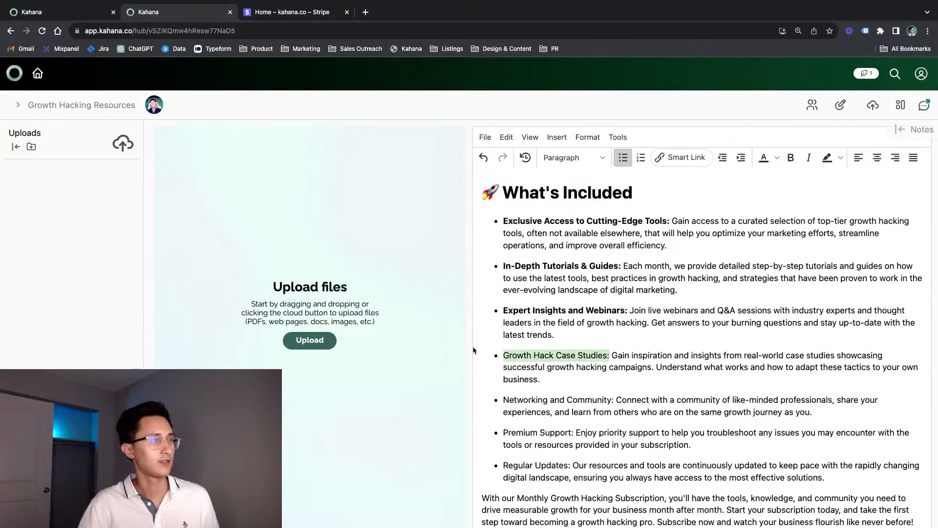
key(super+b)
drag(615, 400, 471, 394)
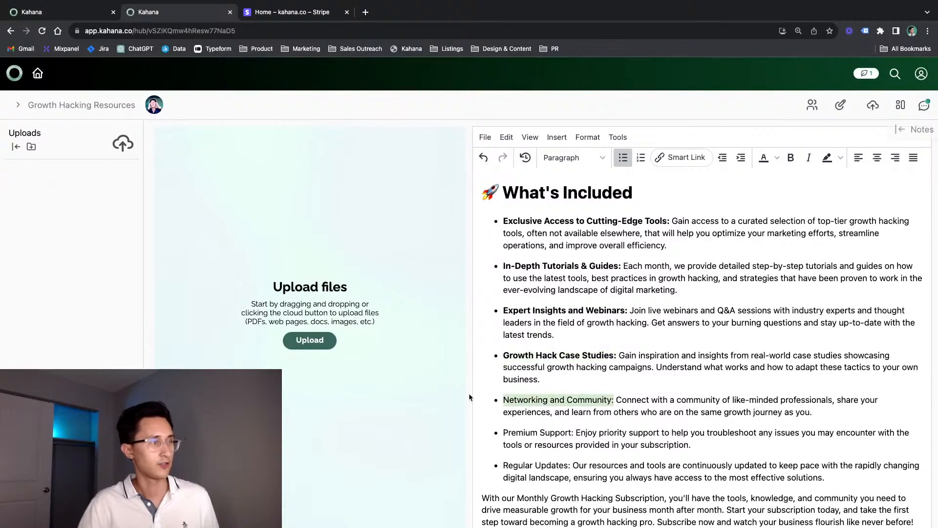
key(super+b)
drag(575, 433, 473, 430)
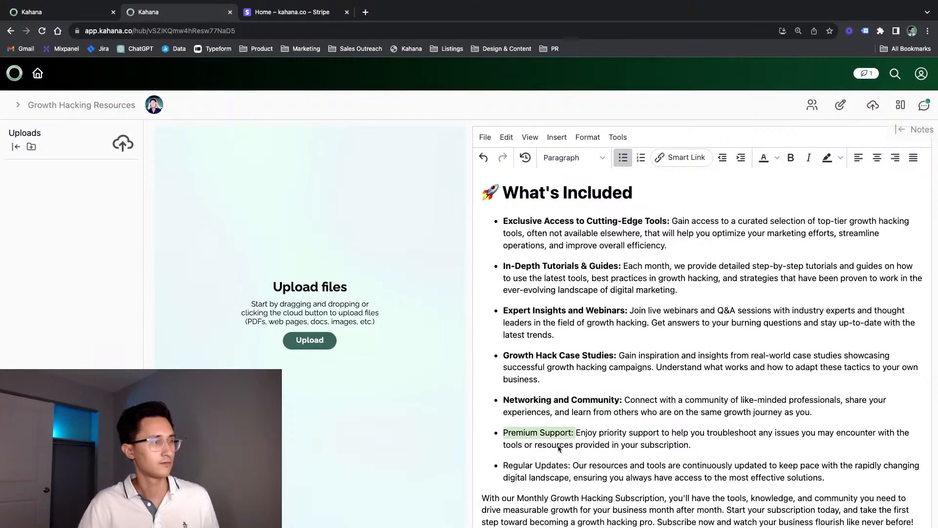
key(super+b)
drag(572, 465, 494, 466)
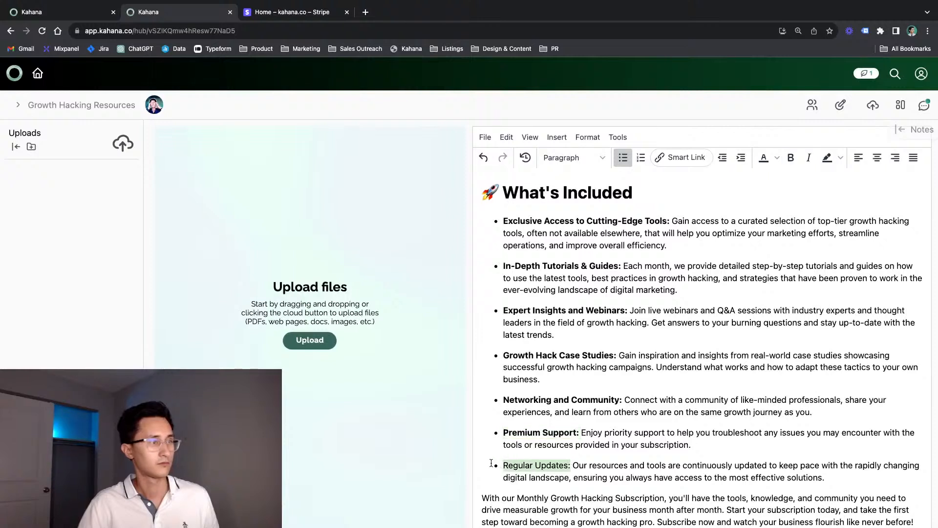
key(super+b)
scroll(609, 416, down, 1)
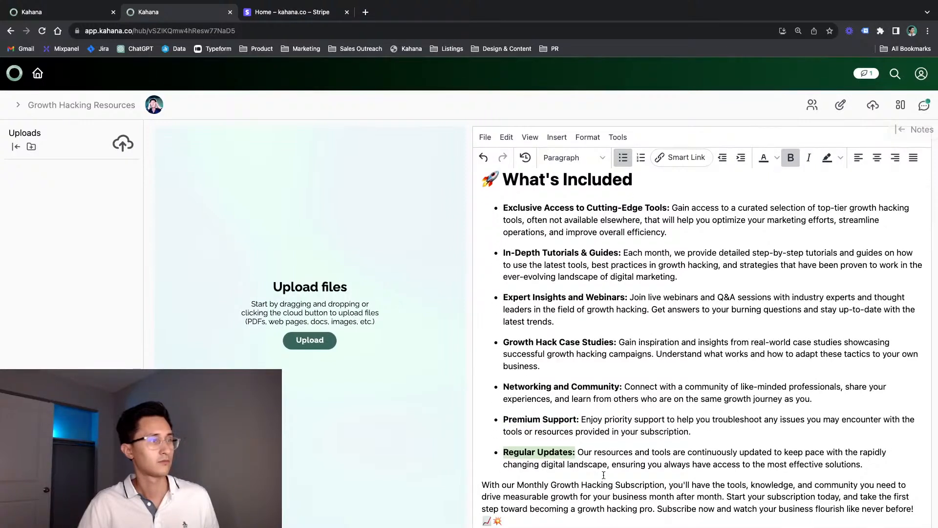
scroll(699, 293, up, 1)
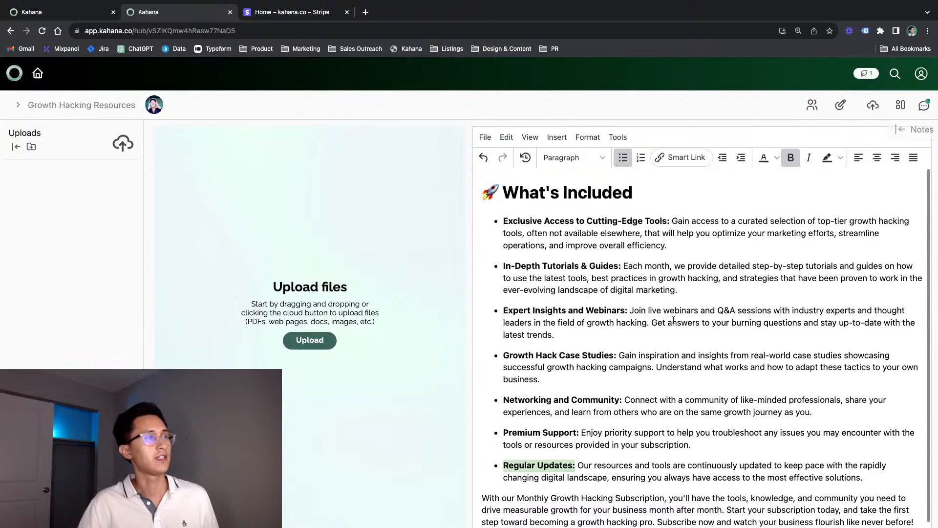
click(583, 462)
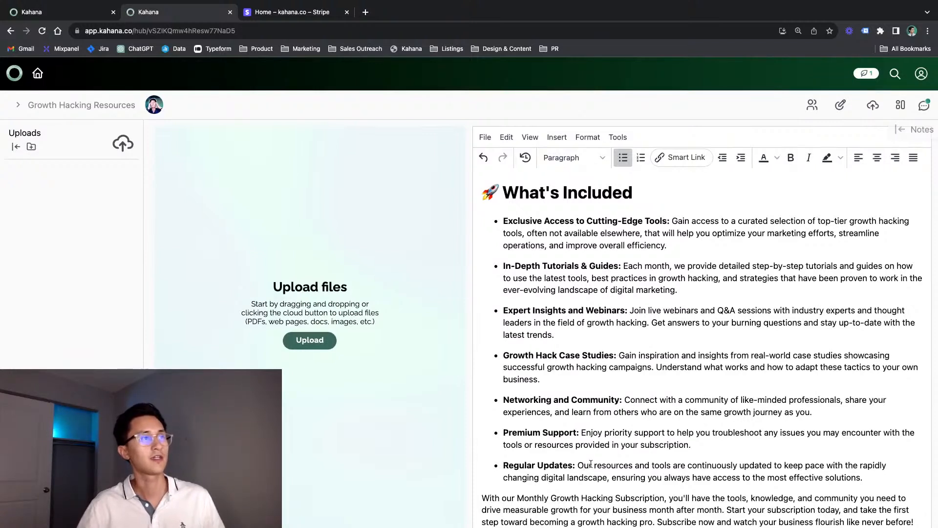
Step: Post "If you have any questions or comments, please voice them here!" in the hub's thread, reopen the thread to check it, and close it
click(924, 107)
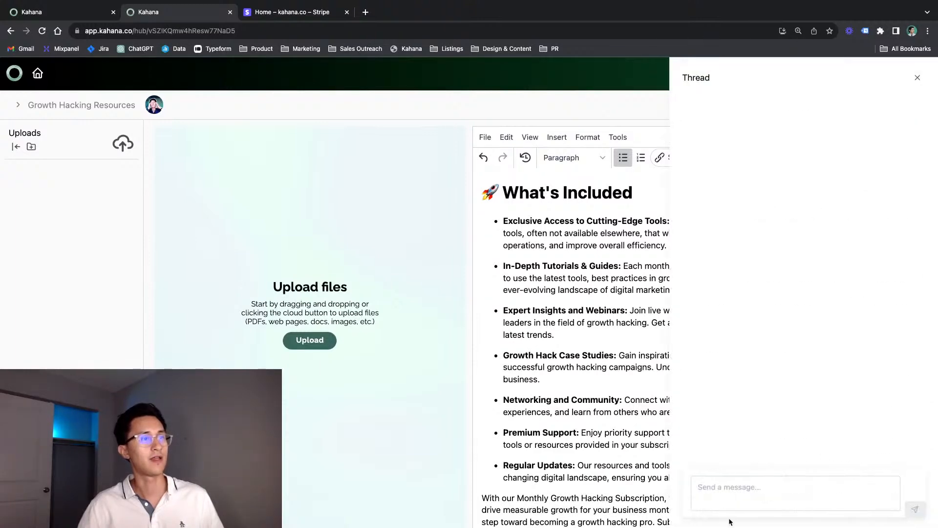
click(738, 499)
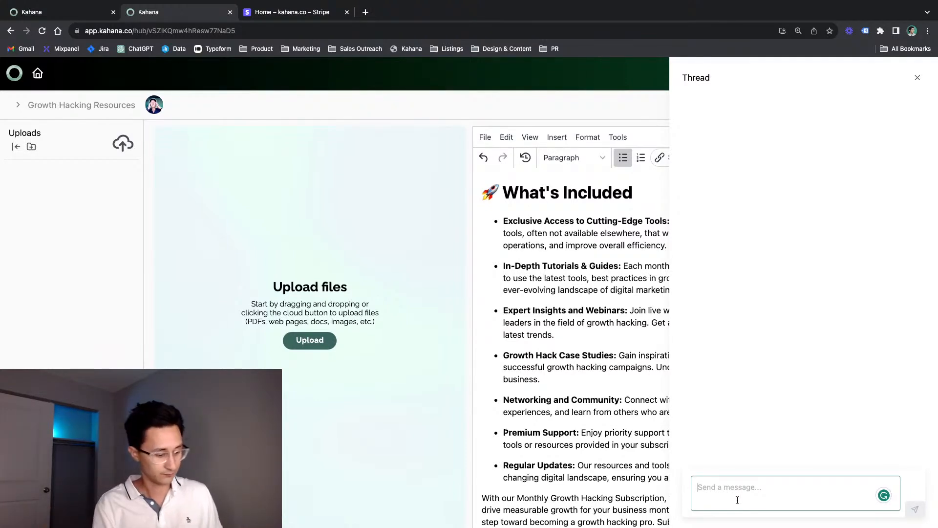
text(If you have )
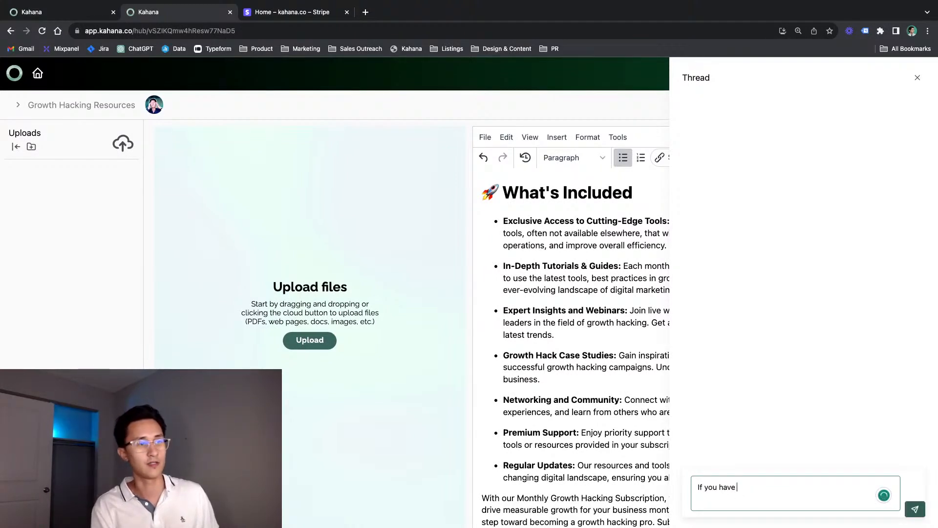
text(any)
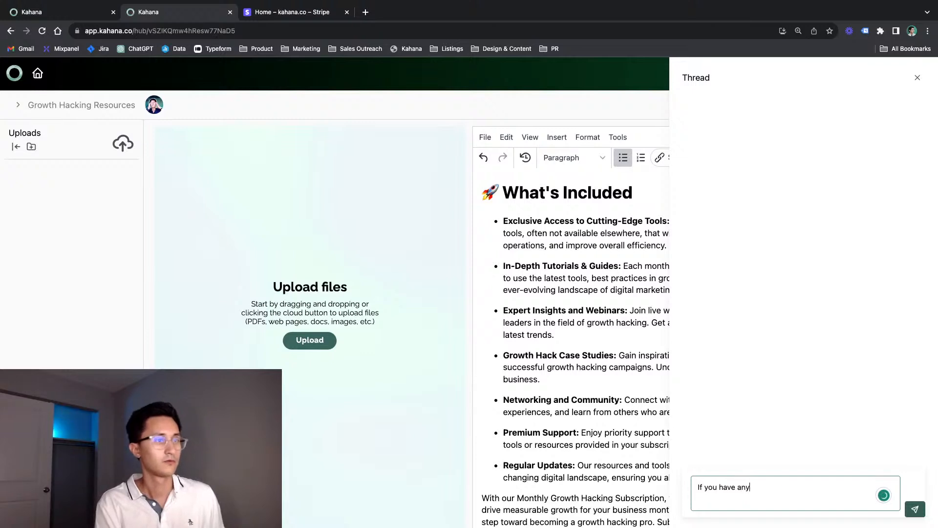
text(. questions)
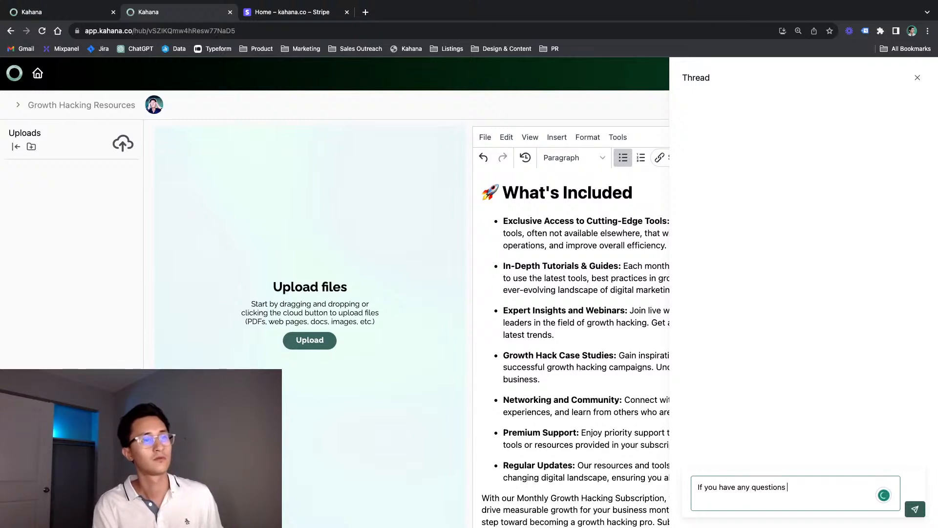
text( or comments, please )
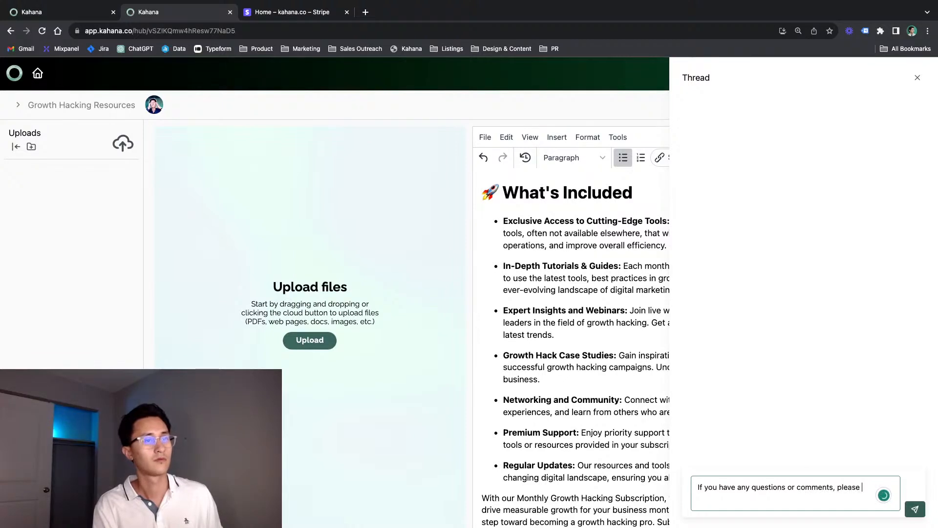
text(voice them here!)
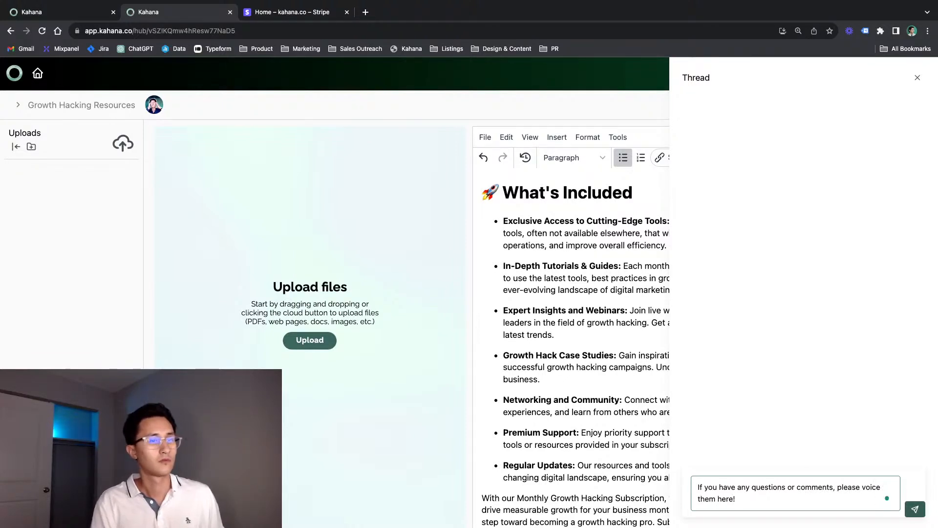
click(916, 509)
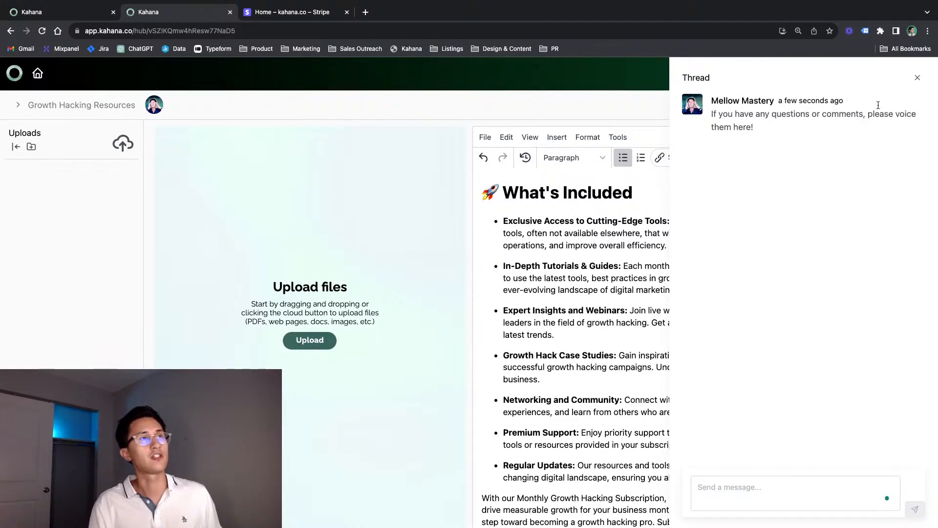
click(917, 77)
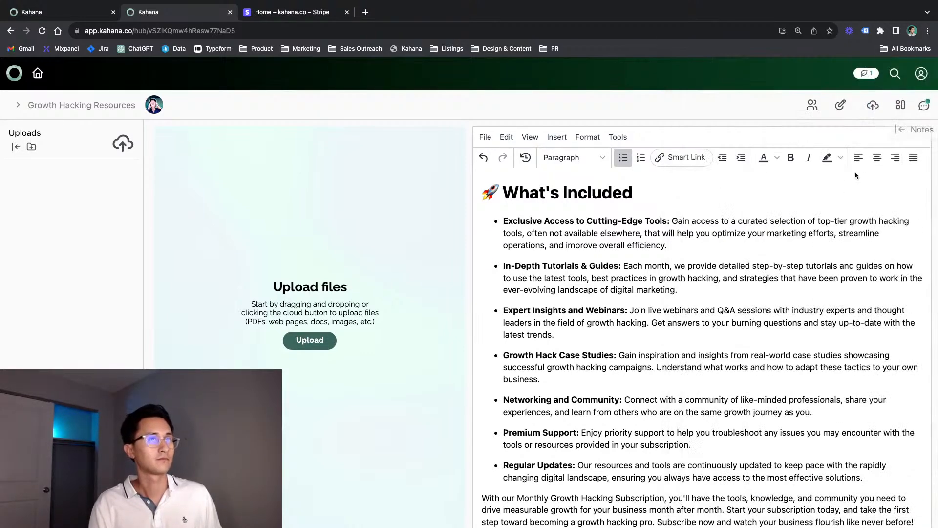
click(922, 107)
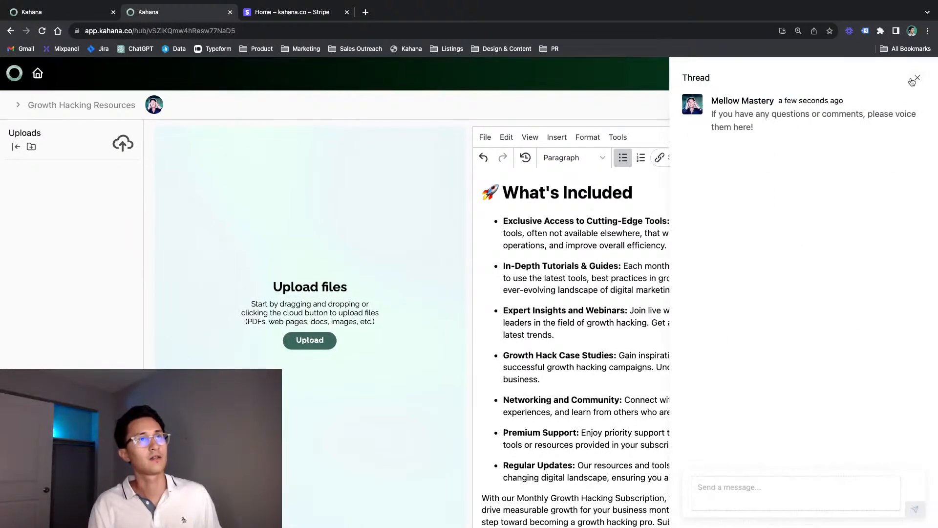
click(917, 78)
Step: Switch the hub layout to the notes side only and open the FAQ note, followed by Start Here
click(901, 108)
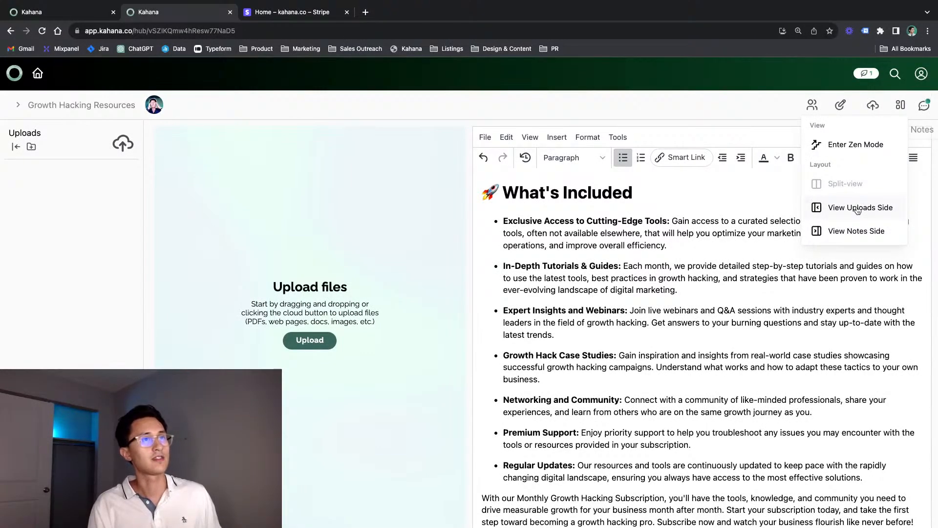
click(859, 230)
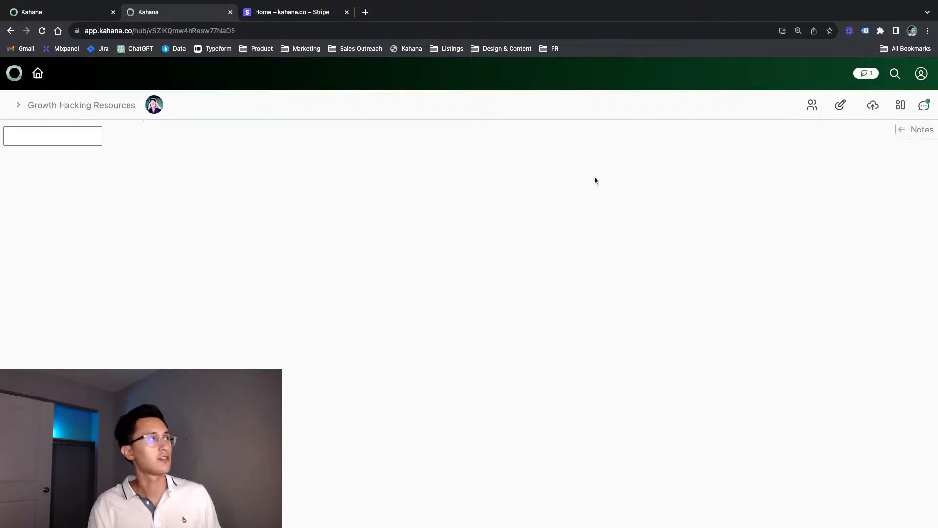
click(924, 134)
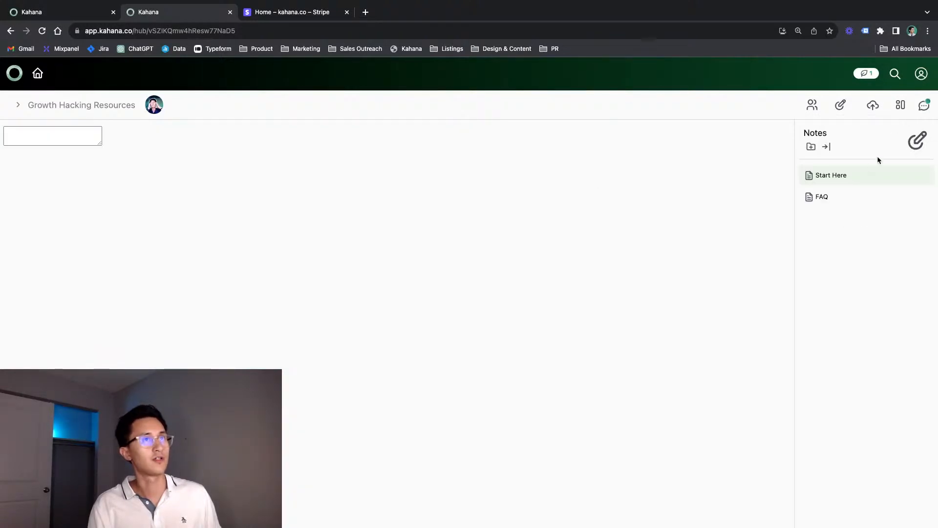
click(838, 196)
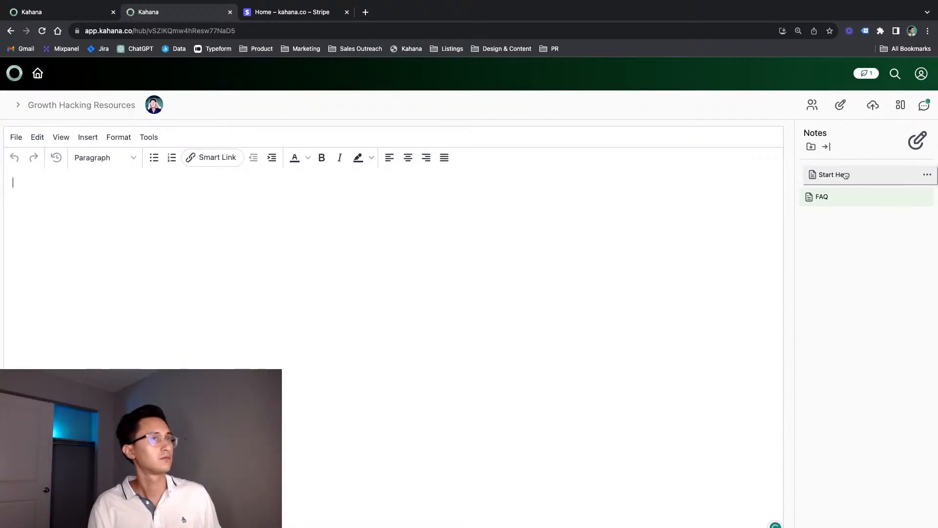
click(837, 175)
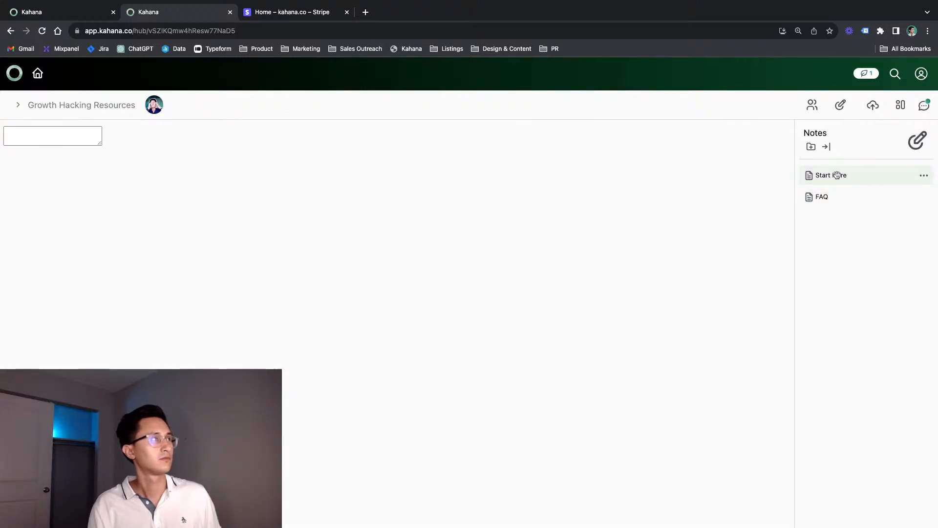
Step: Reload the hub page, discarding any unsaved changes, and try to add another note
click(195, 32)
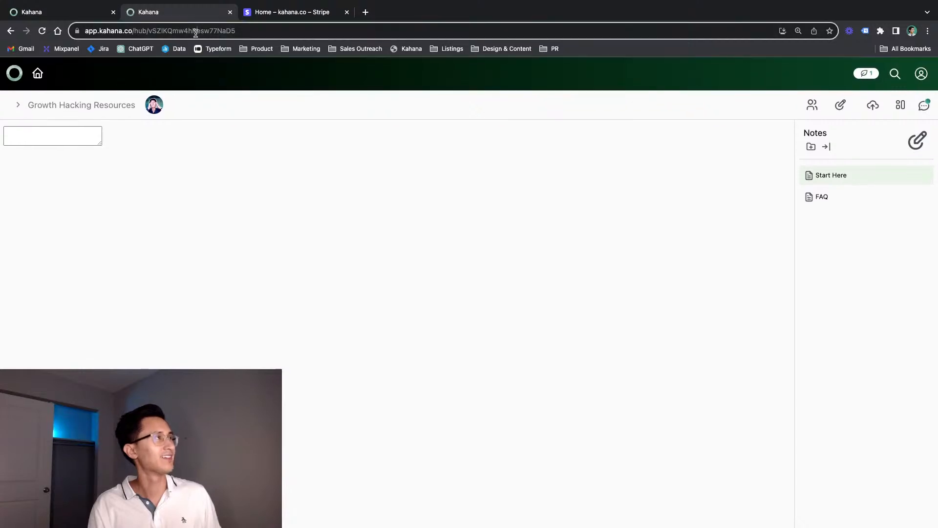
key(Return)
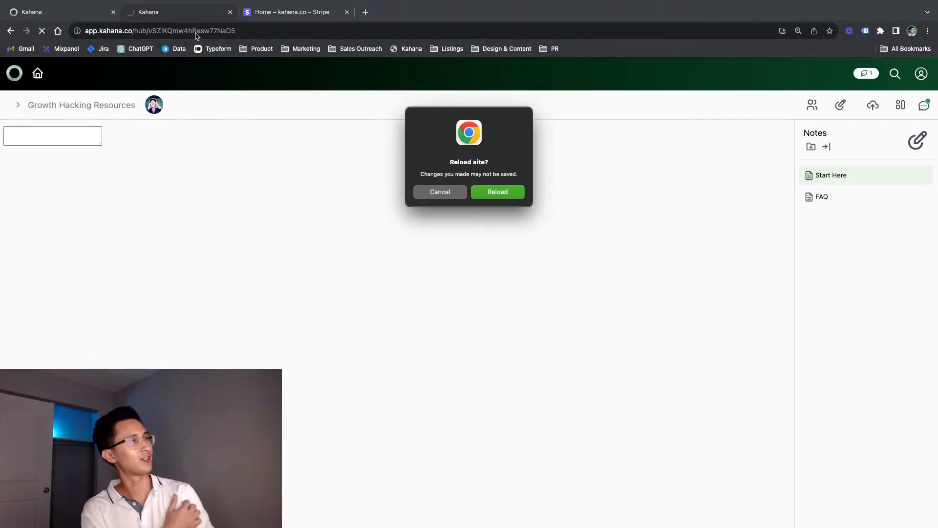
click(498, 191)
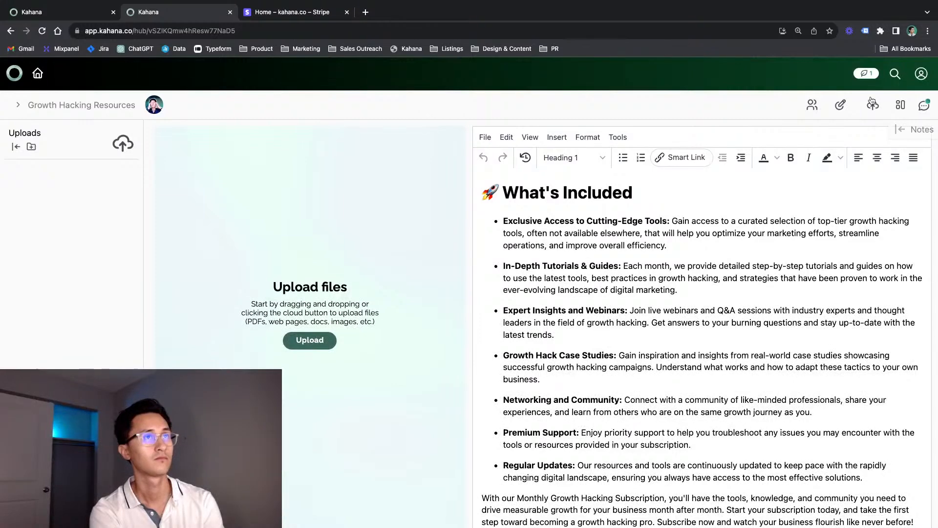
click(839, 110)
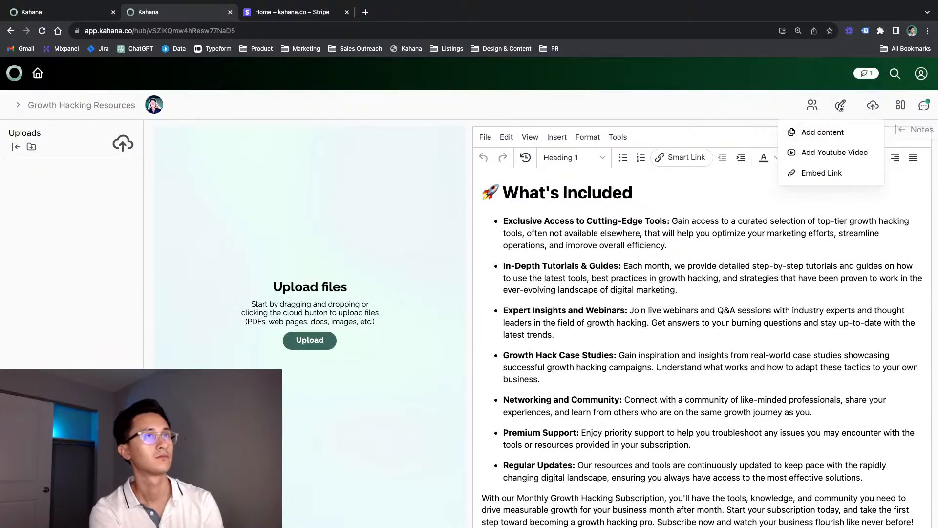
click(842, 108)
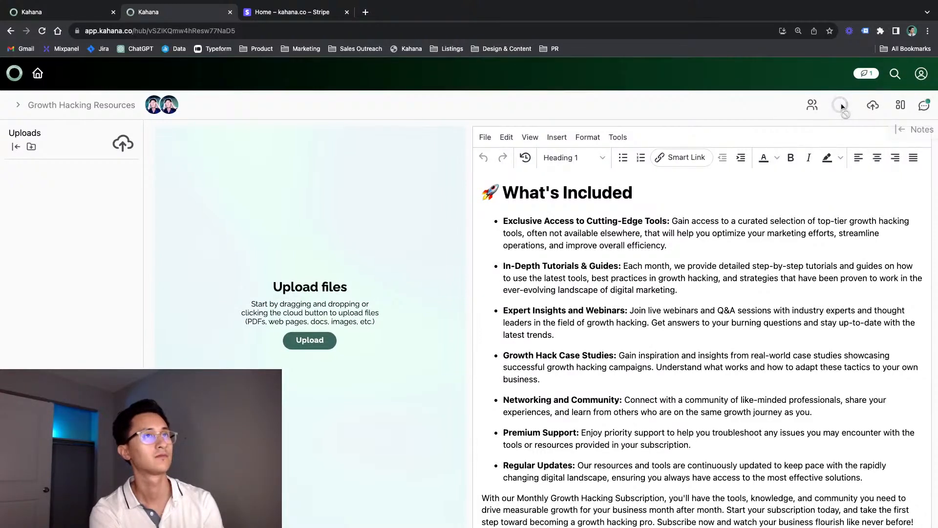
Step: Change the other collaborator's access role to Admin in the hub's Access Roles & Sharing settings
click(812, 105)
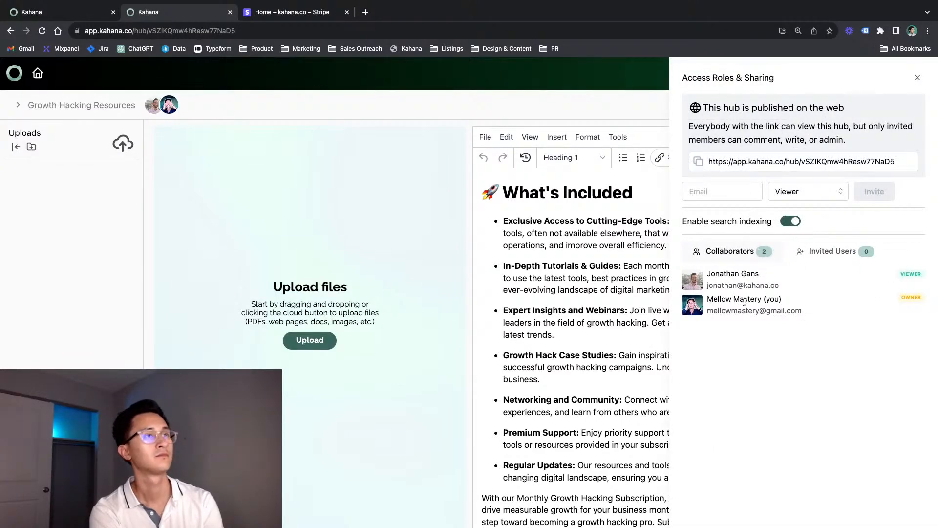
mouse_move(741, 282)
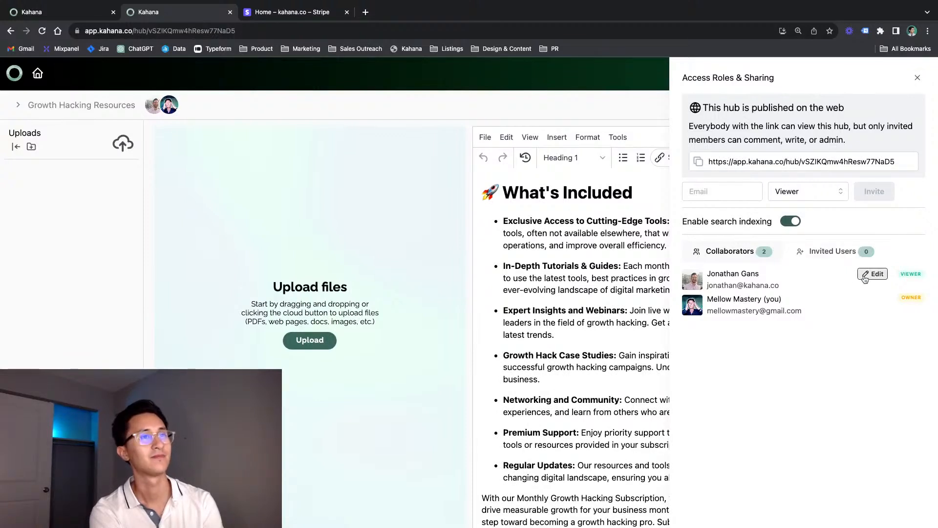
click(873, 274)
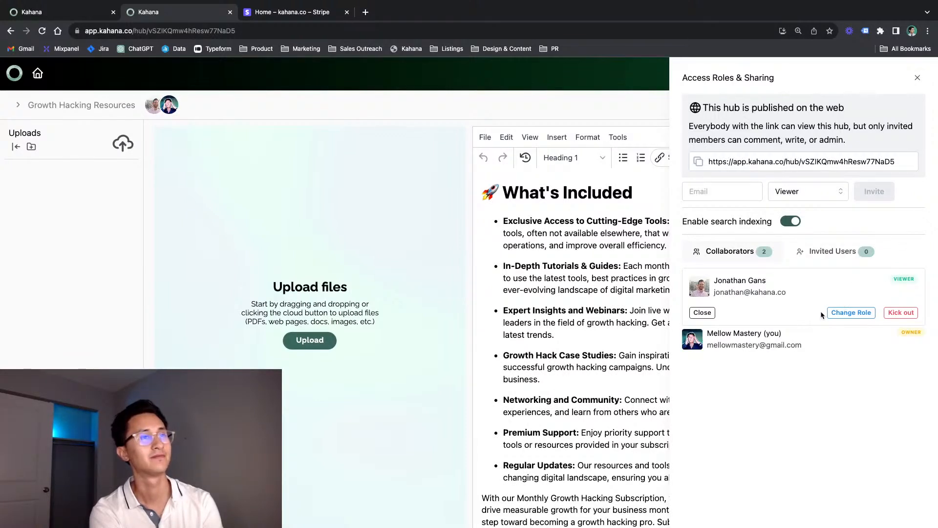
click(833, 312)
click(871, 286)
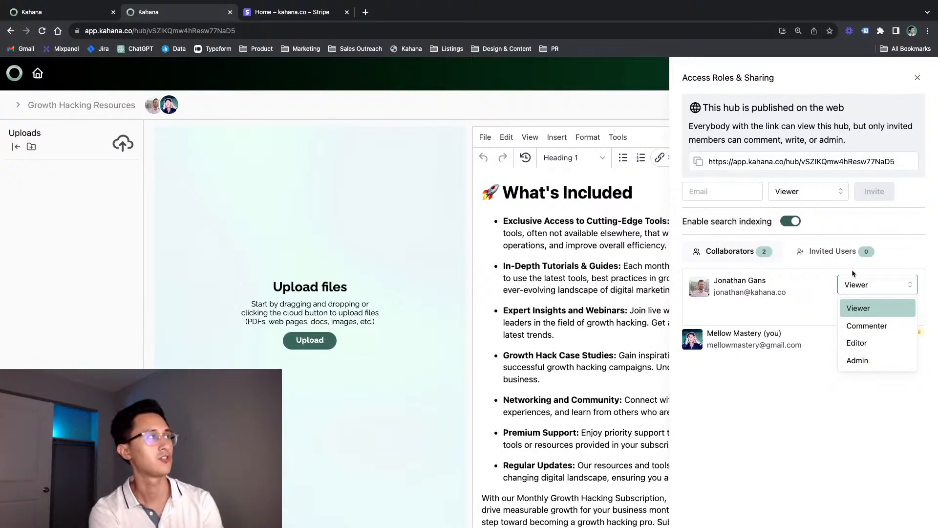
click(859, 360)
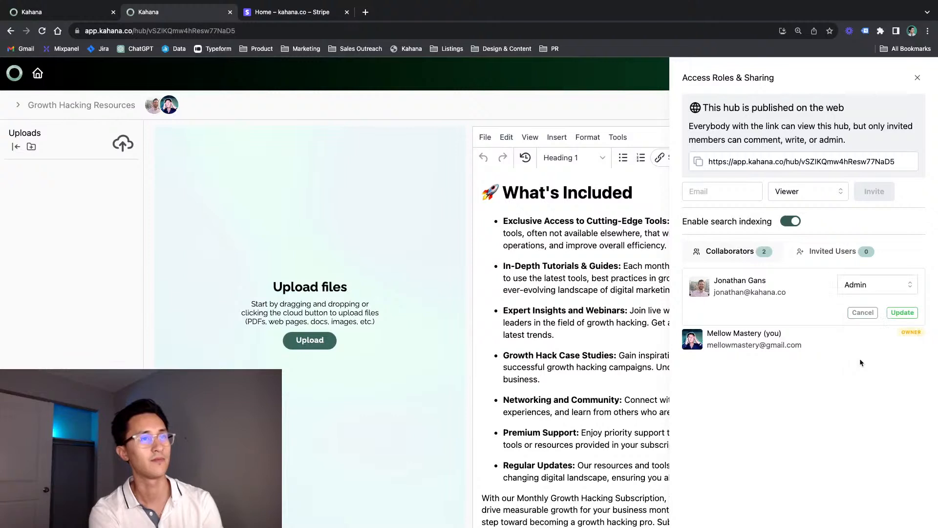
click(905, 311)
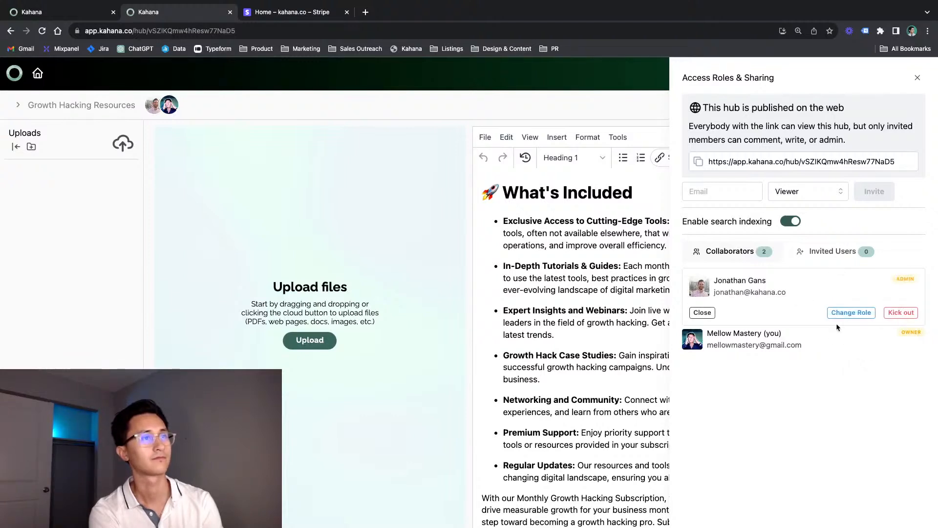
click(713, 313)
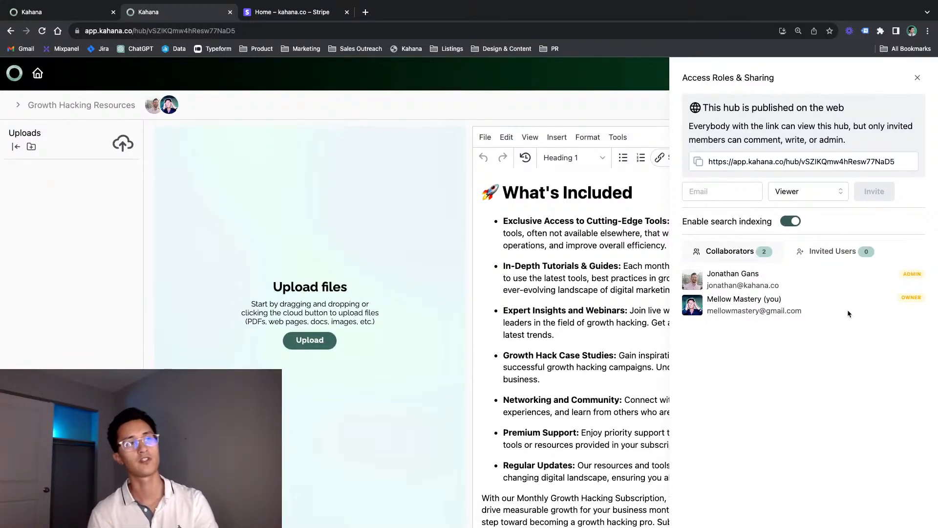
Step: Review the available access roles for the admin collaborator, cancel without changing the role, and close the sharing settings
mouse_move(847, 290)
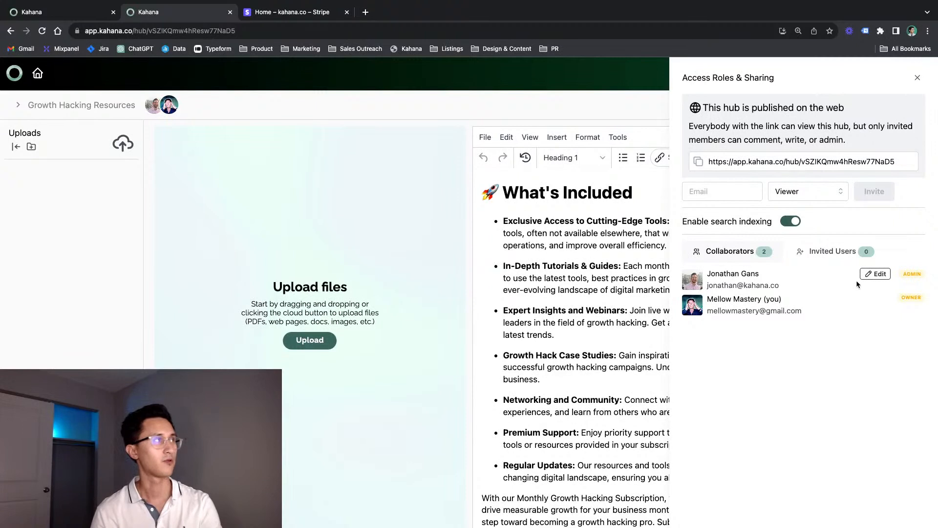
click(871, 276)
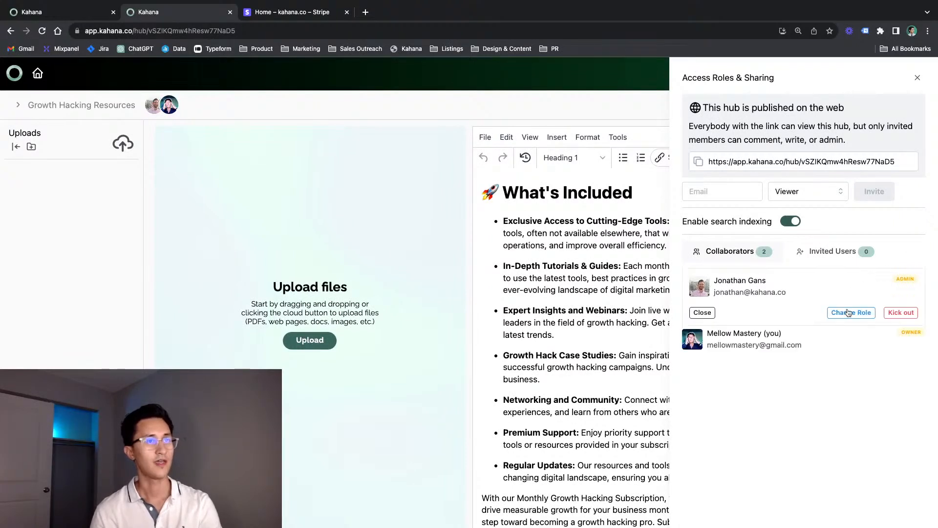
click(851, 312)
click(860, 289)
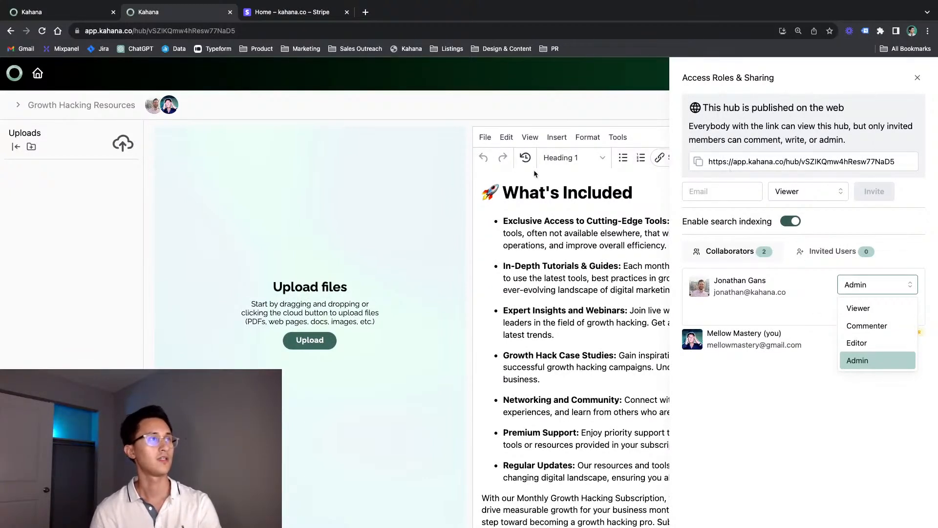
click(913, 247)
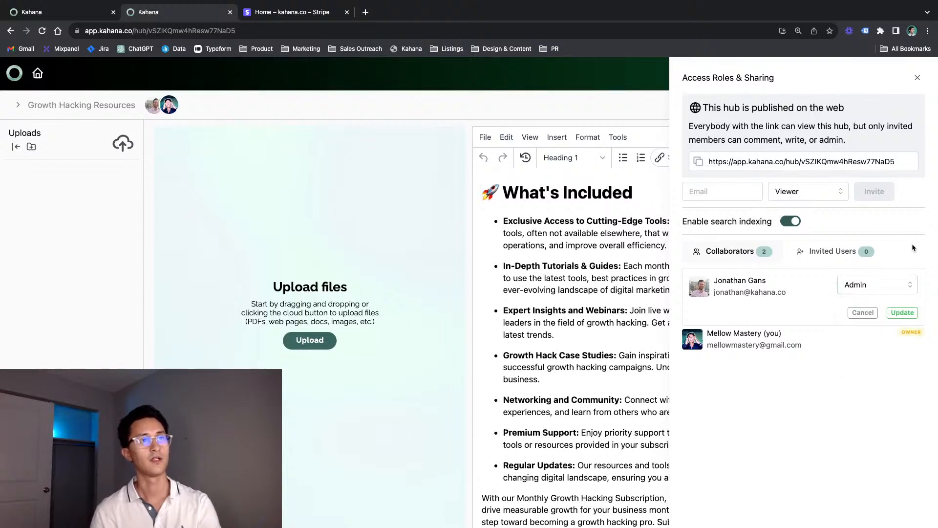
click(868, 290)
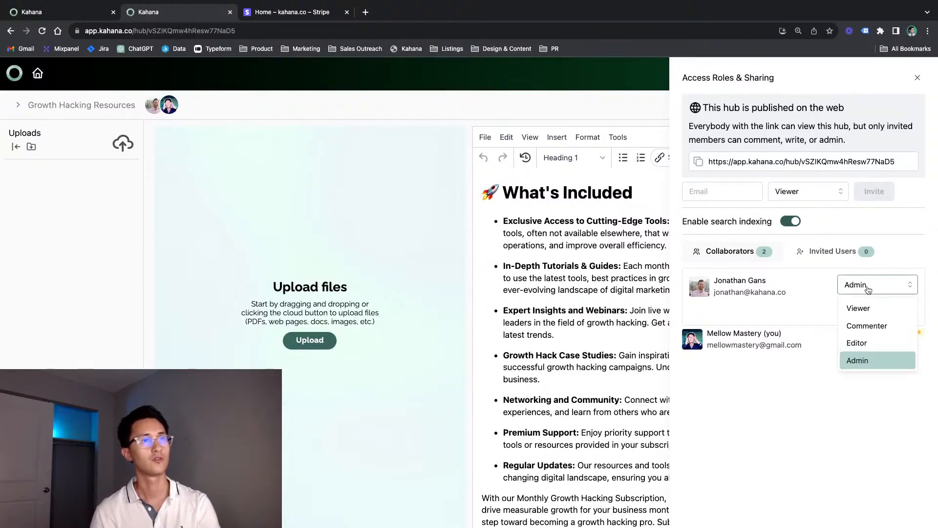
click(830, 314)
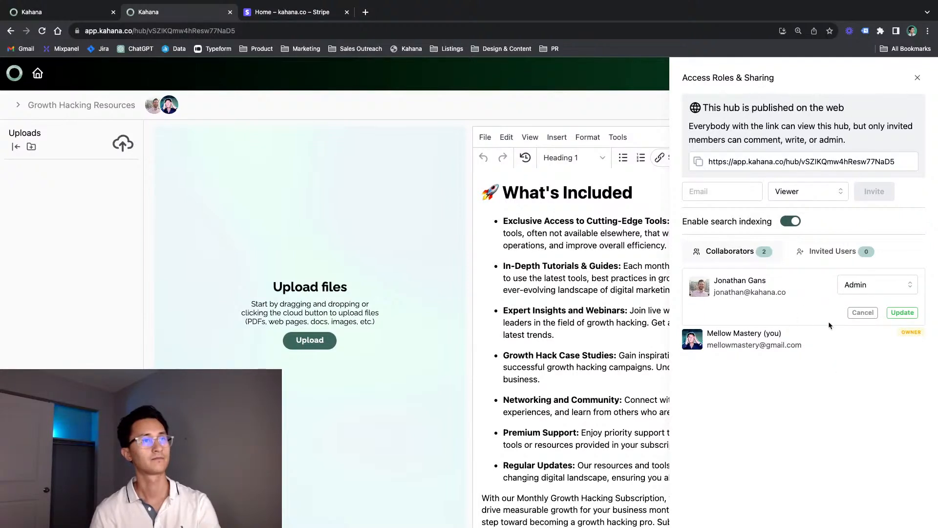
click(865, 316)
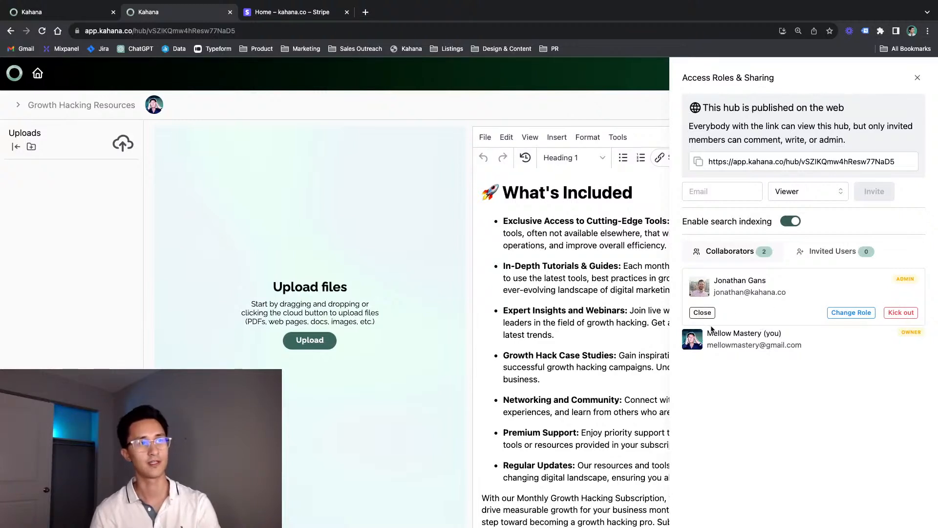
click(703, 313)
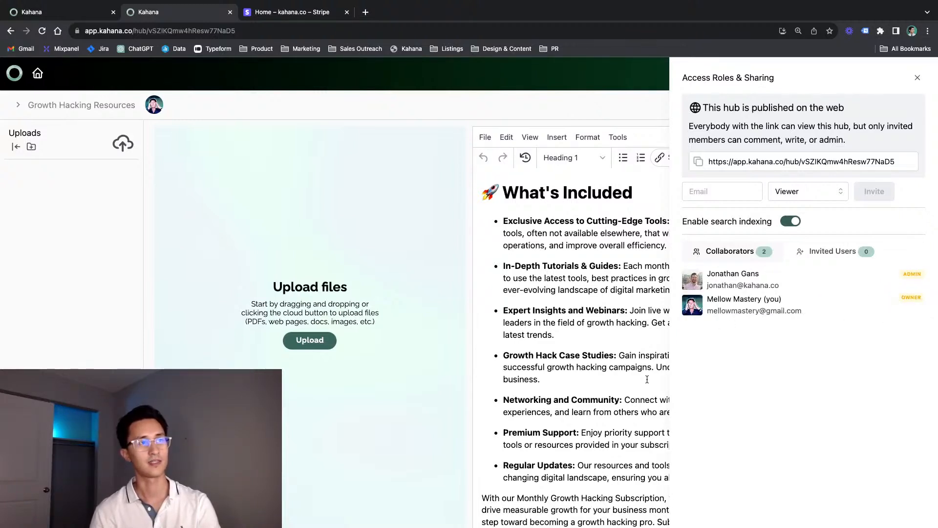
click(918, 80)
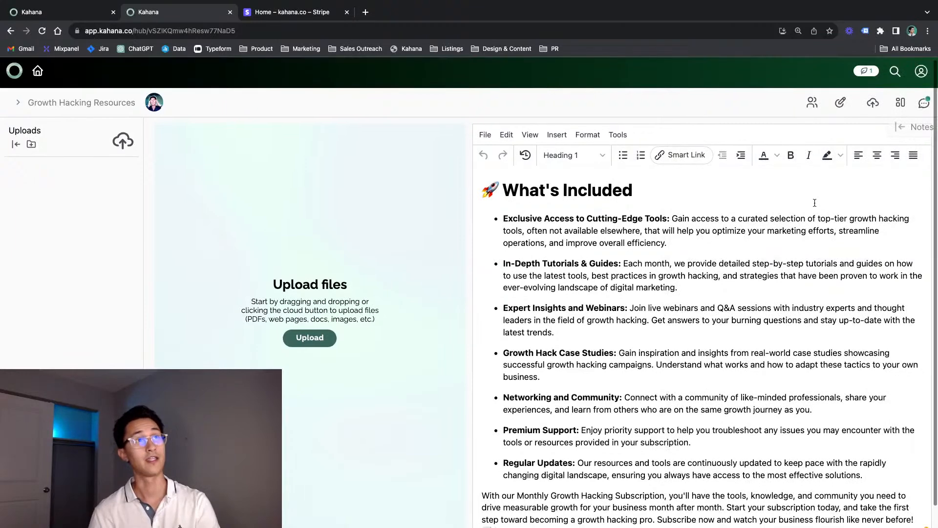
scroll(814, 203, up, 1)
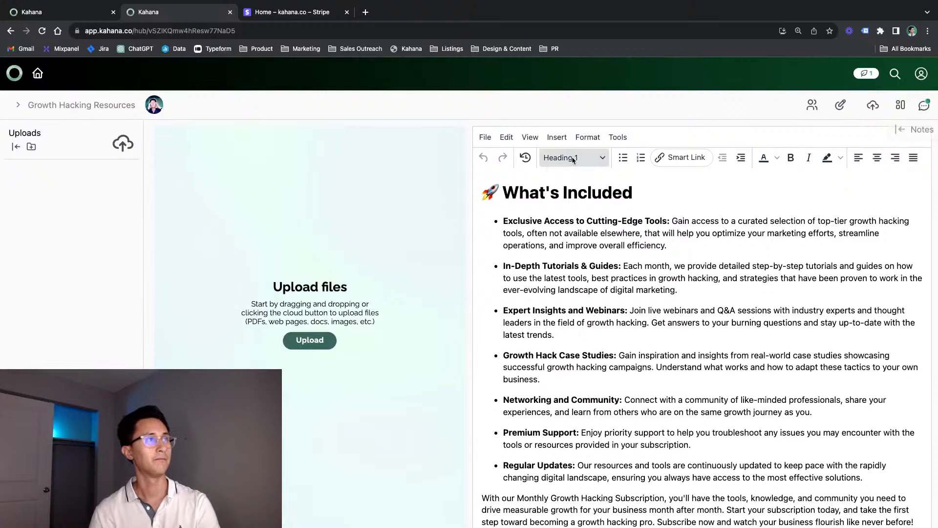
scroll(650, 352, down, 1)
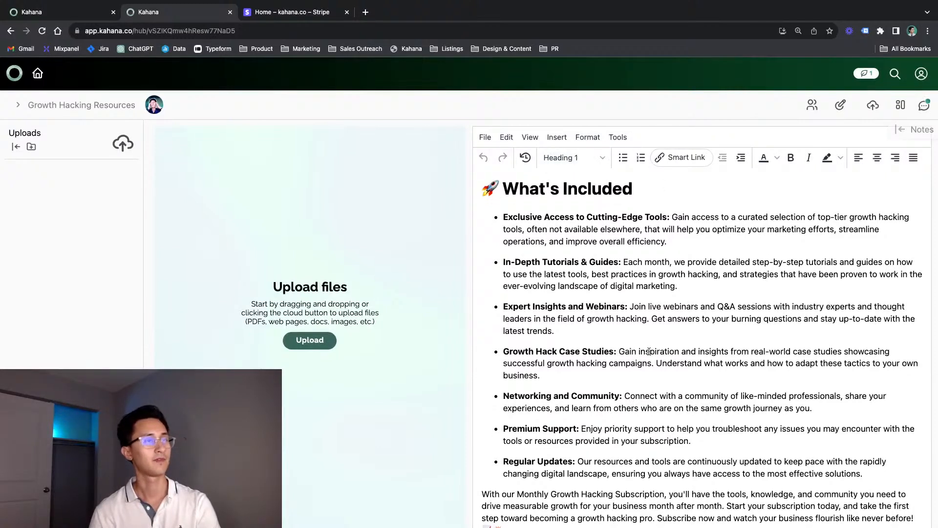
scroll(658, 307, up, 1)
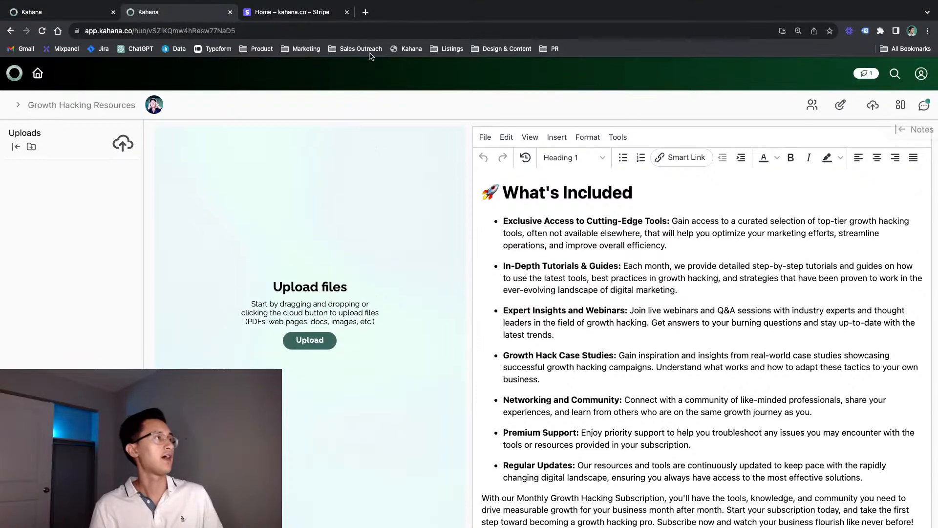
Step: Open Google Sheets in a new browser tab by looking up "google sheets"
click(365, 12)
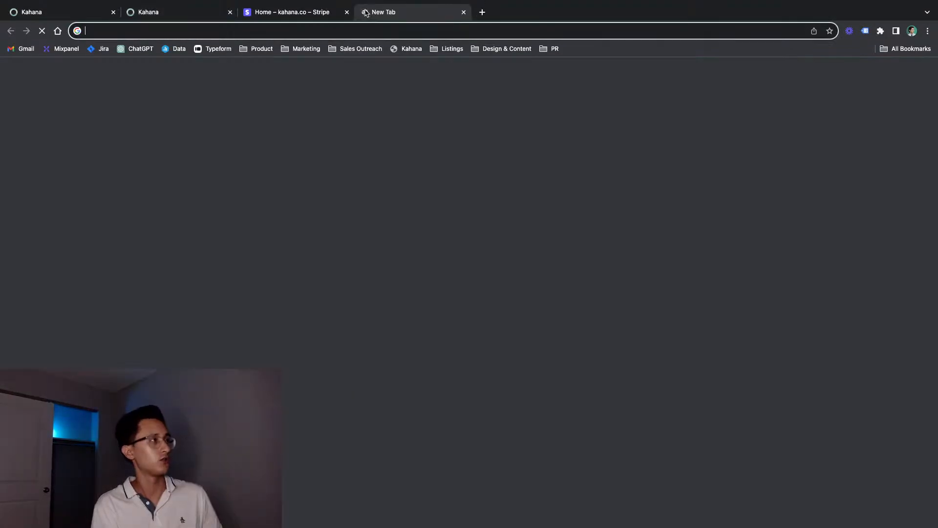
text(google)
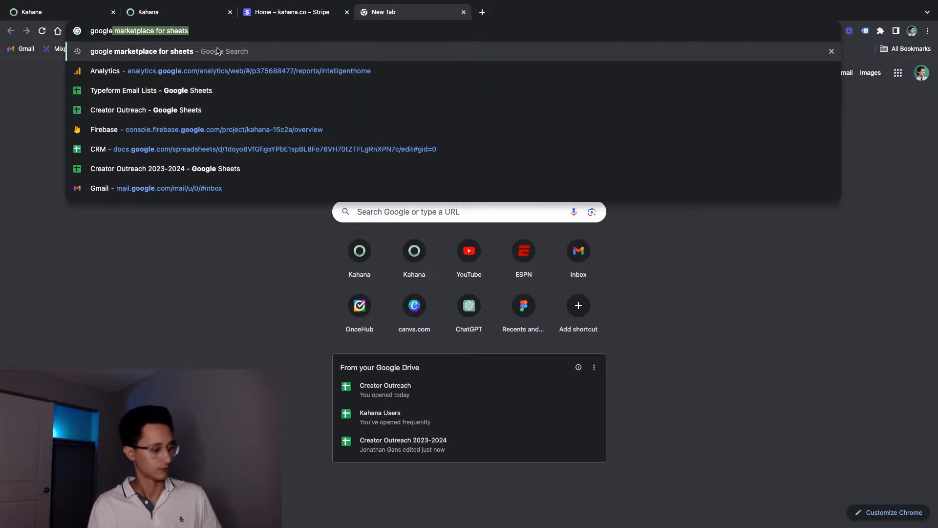
text(e)
key(BackSpace)
key(BackSpace)
text(sheets)
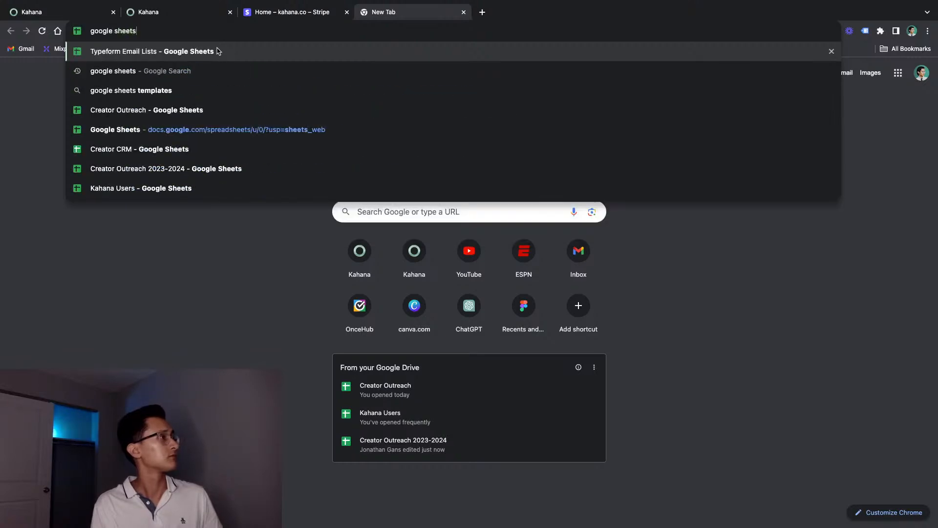
key(Return)
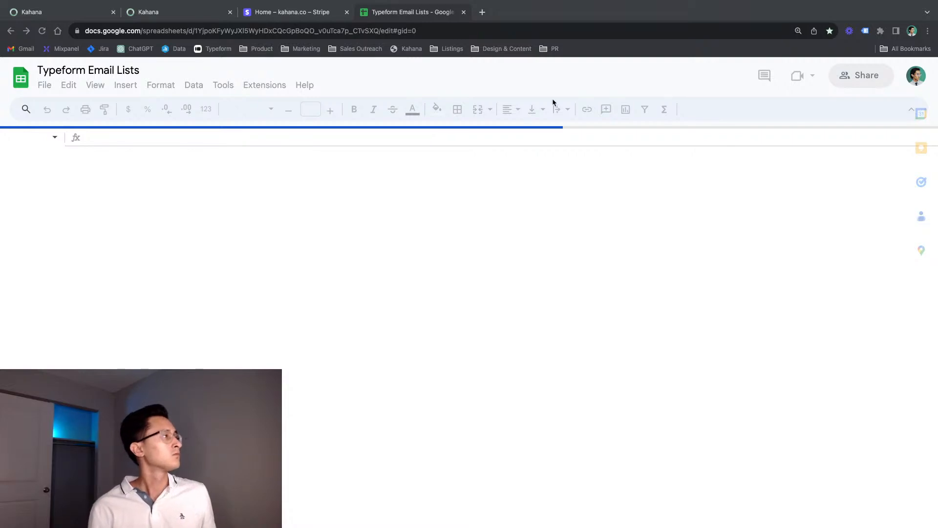
Step: Go to the Sheets home page and create a spreadsheet from the Gantt chart template
click(20, 77)
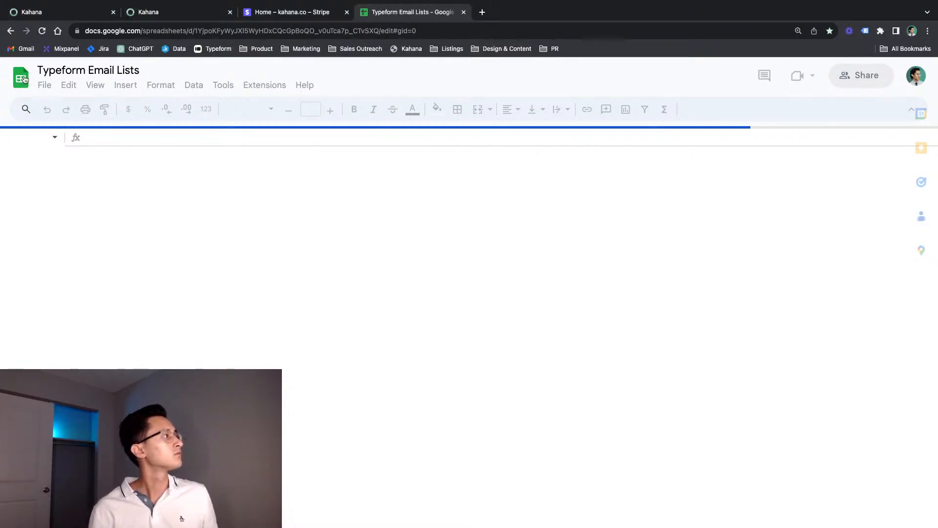
click(23, 78)
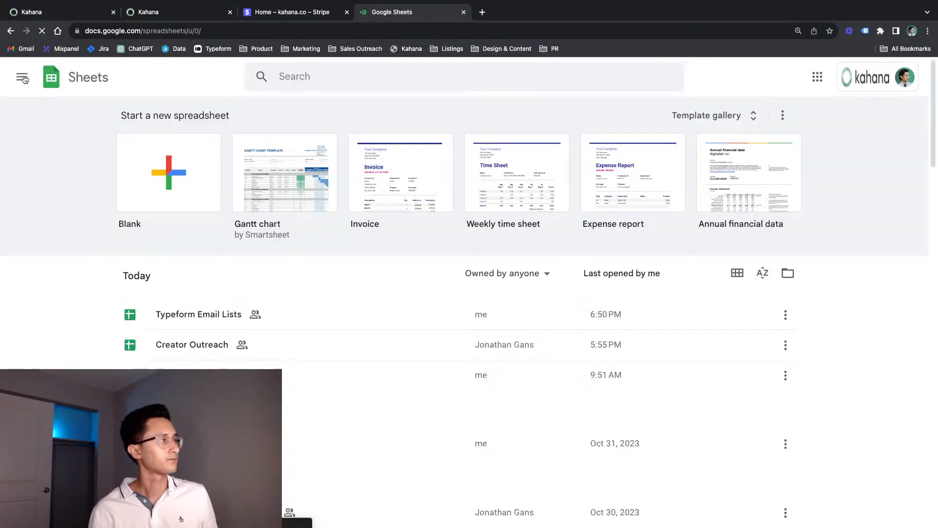
click(275, 190)
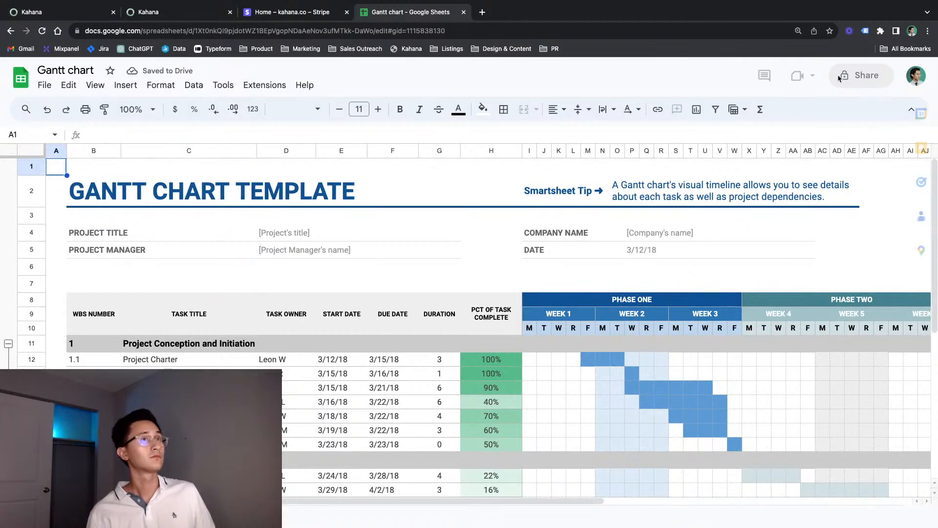
Step: Share the Gantt chart spreadsheet with anyone with the link as Editor and copy its link
click(44, 86)
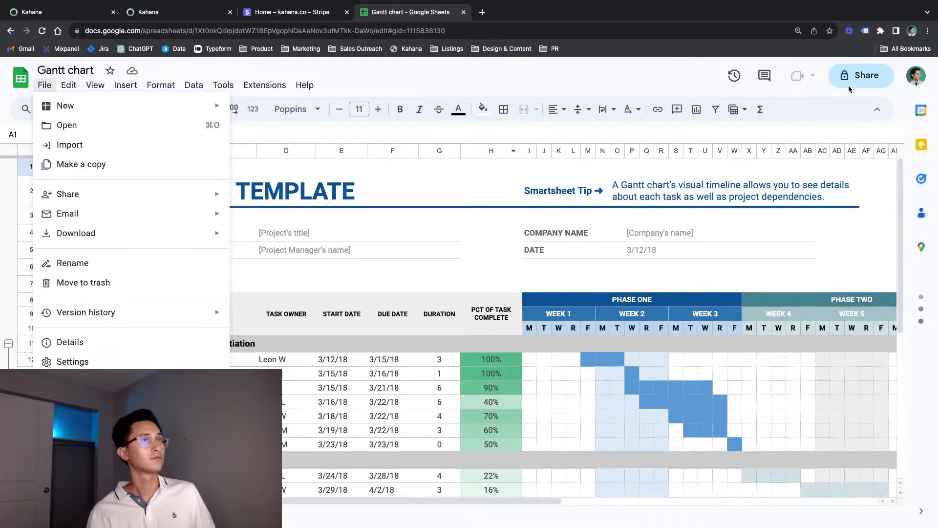
click(865, 78)
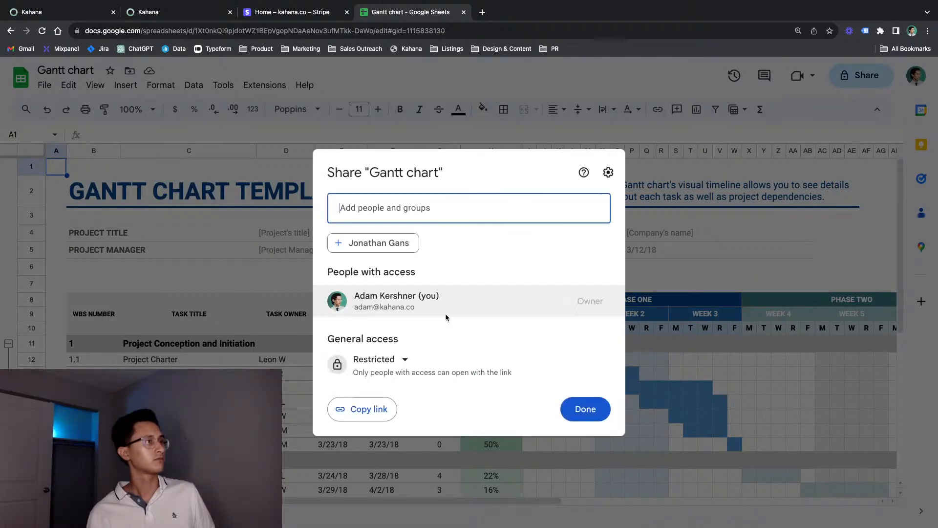
click(400, 365)
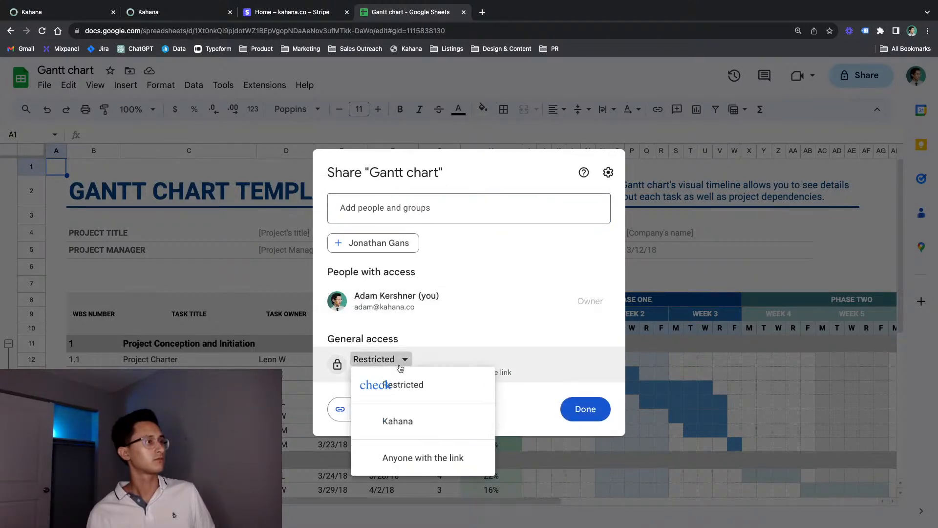
click(407, 466)
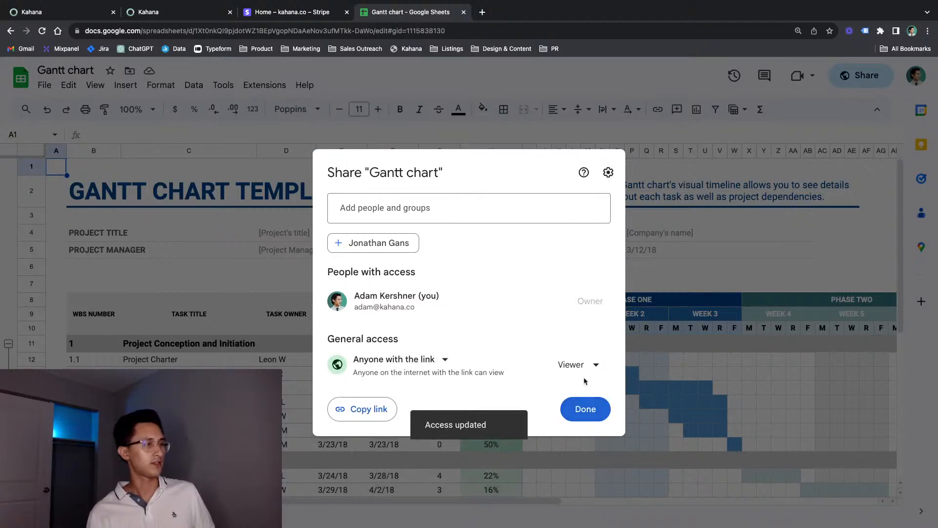
click(579, 366)
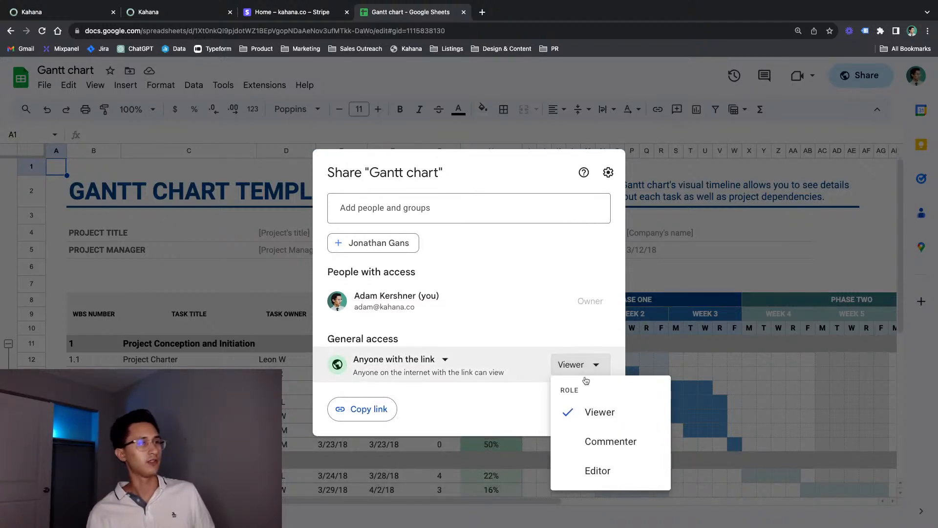
click(589, 470)
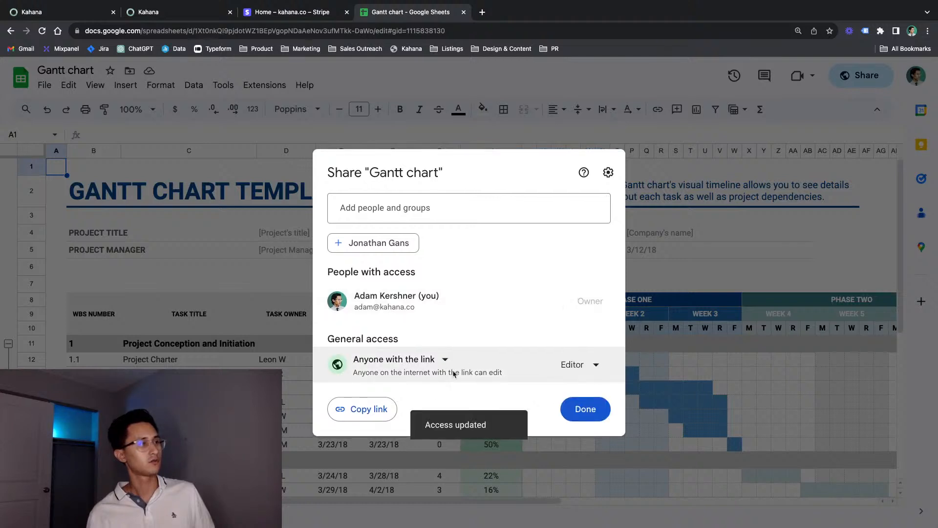
click(377, 410)
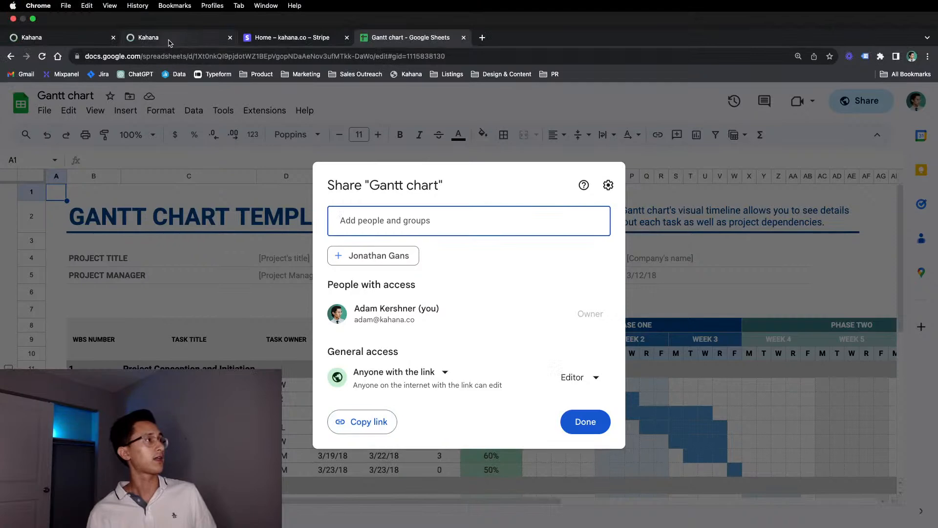
Step: Return to the Growth Hacking Resources hub in Kahana and embed the copied spreadsheet link with the title "Gantt Chart"
click(169, 41)
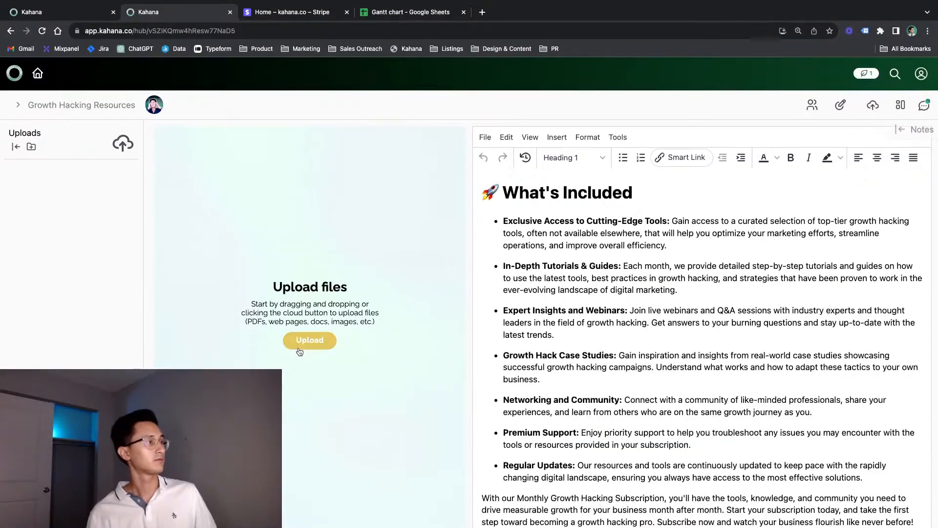
click(300, 351)
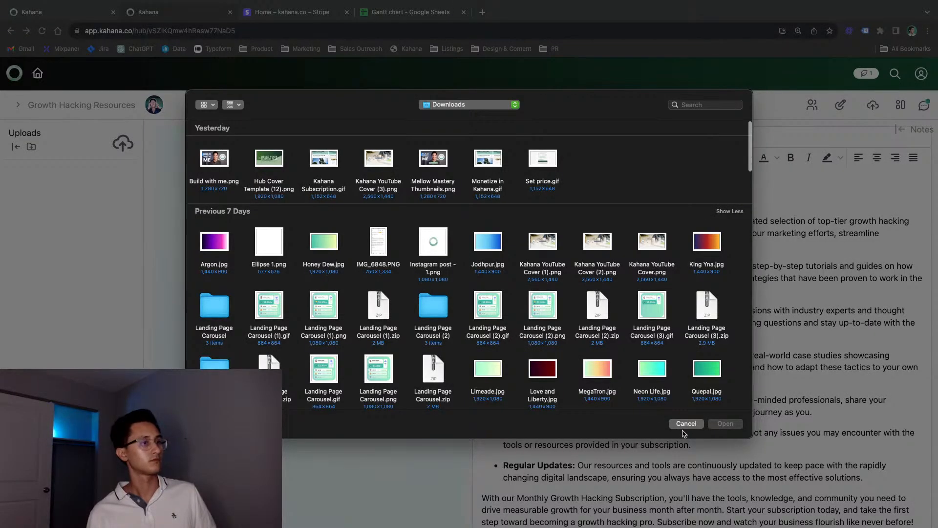
click(683, 427)
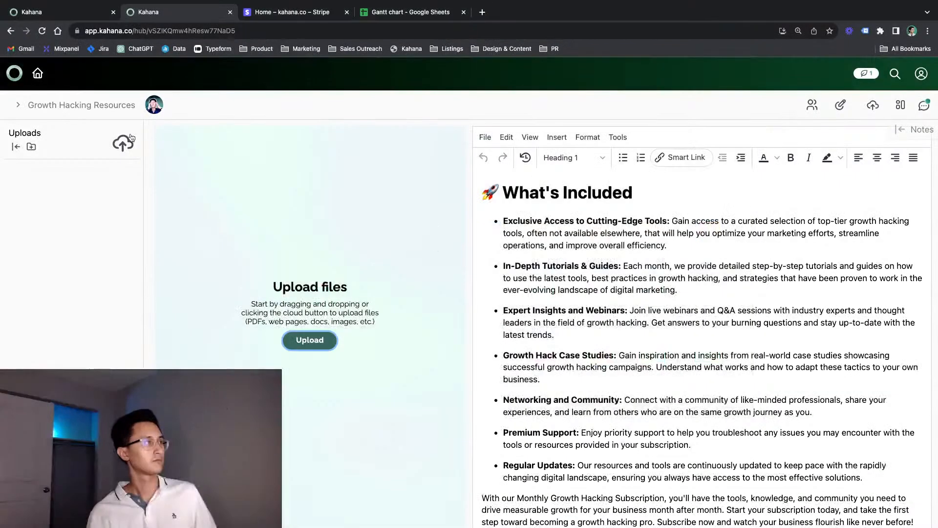
click(129, 148)
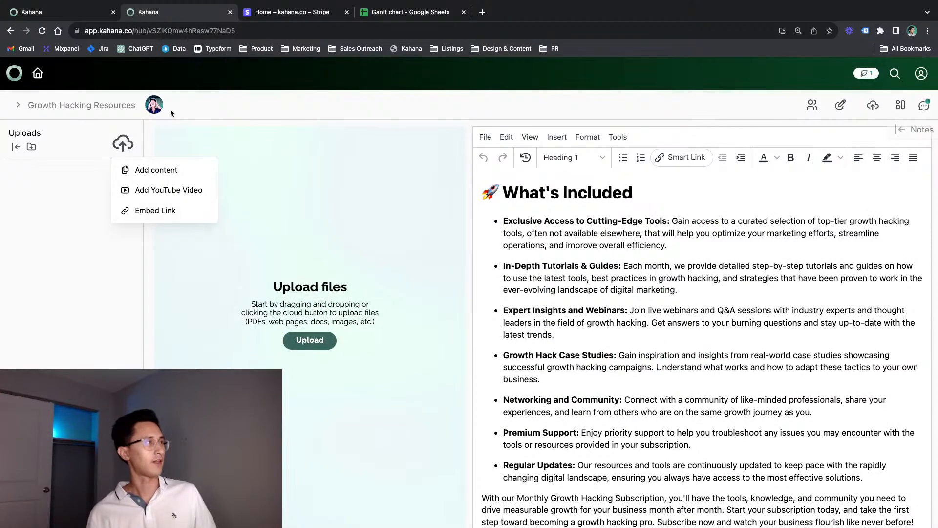
click(147, 210)
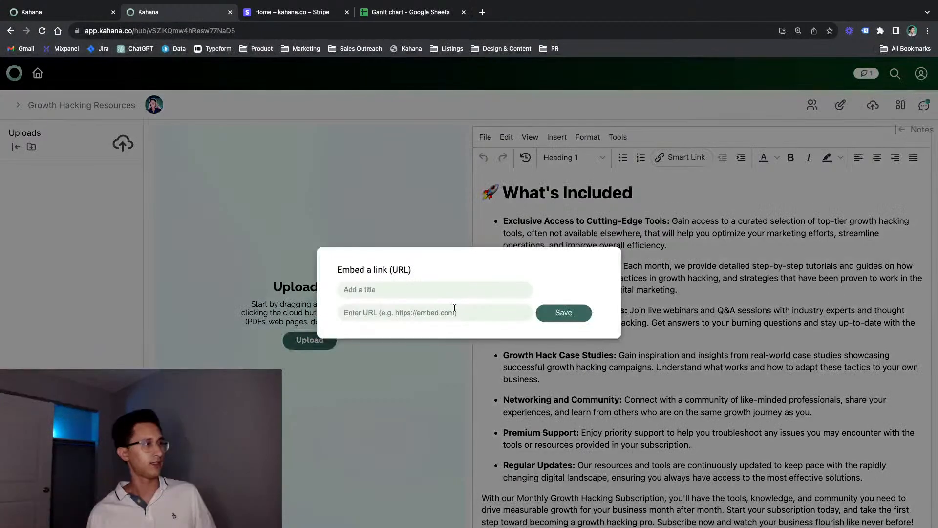
click(455, 312)
key(super+v)
click(434, 290)
text(G)
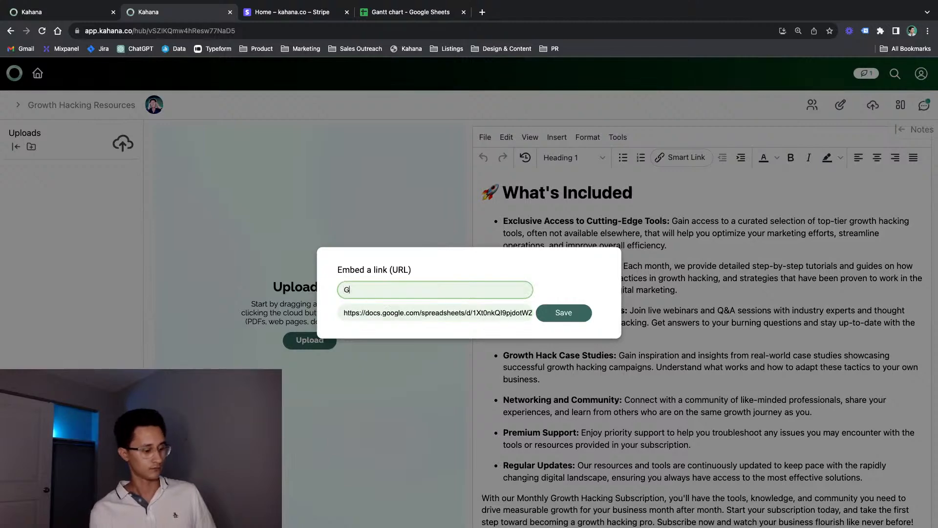
text(antt Chart)
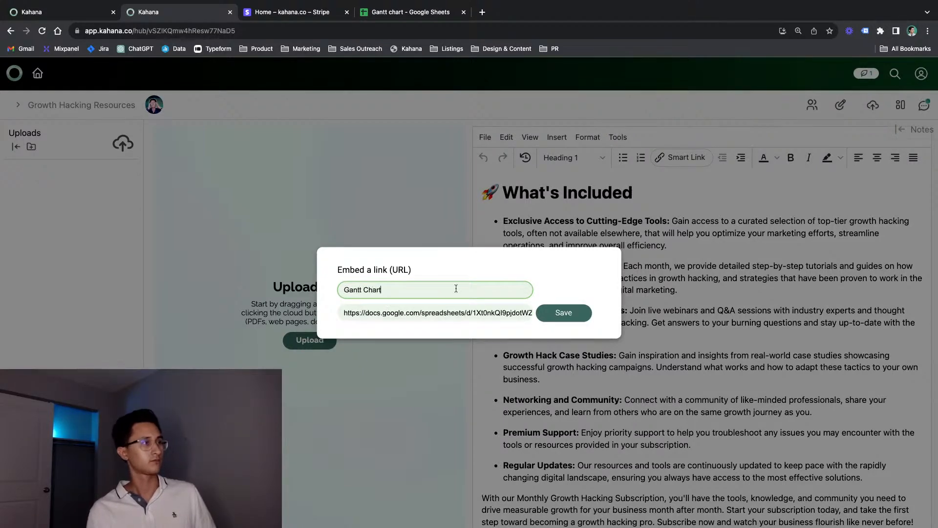
click(577, 313)
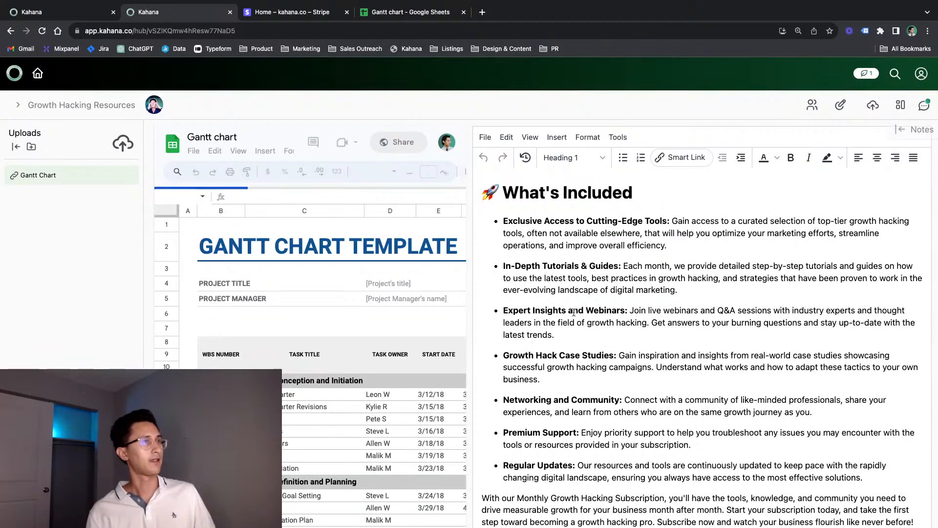
Step: Show only the uploads side of the hub and reload the hub's paywall page in the incognito window
click(900, 108)
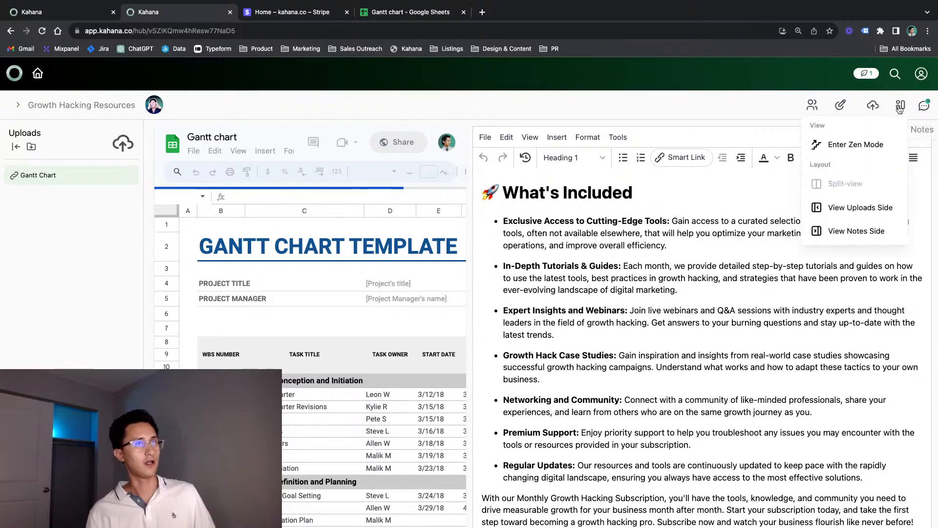
click(833, 214)
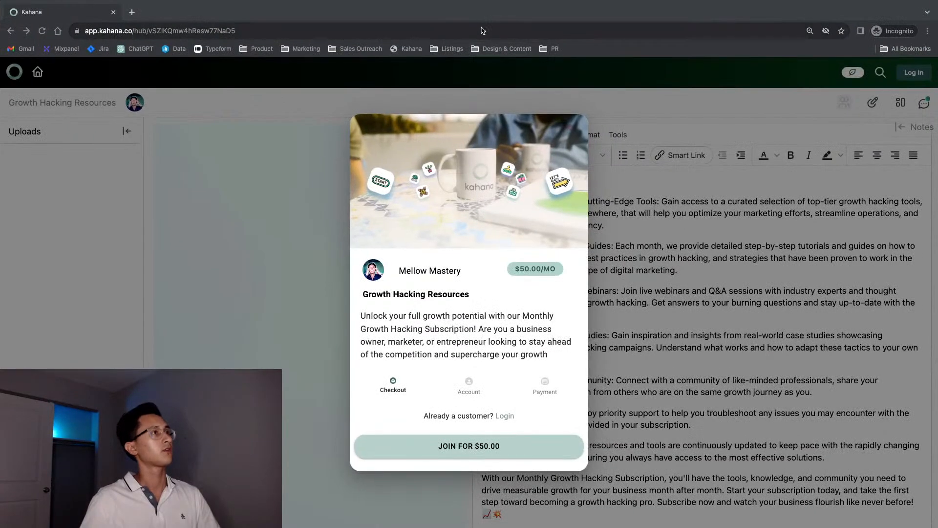
click(479, 31)
key(Return)
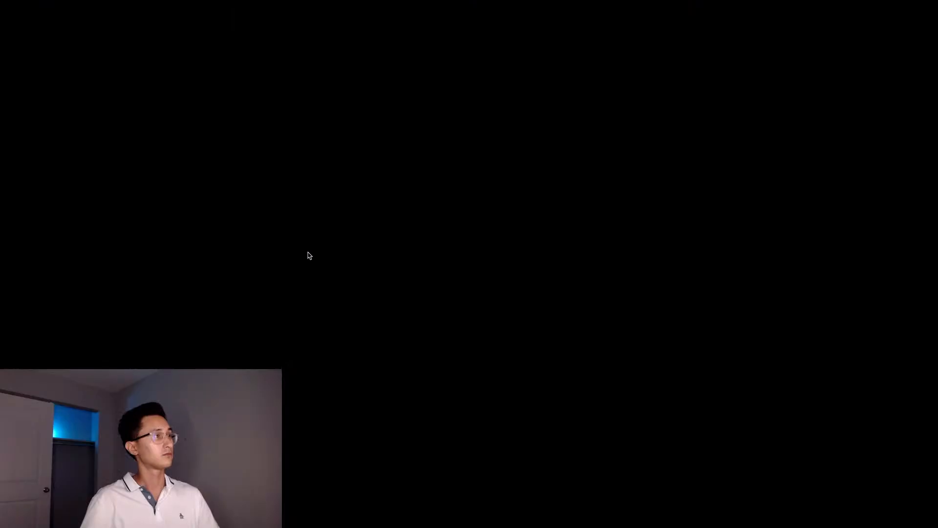
Step: Go back to the signed-in hub and set its layout to split-view
mouse_move(250, 6)
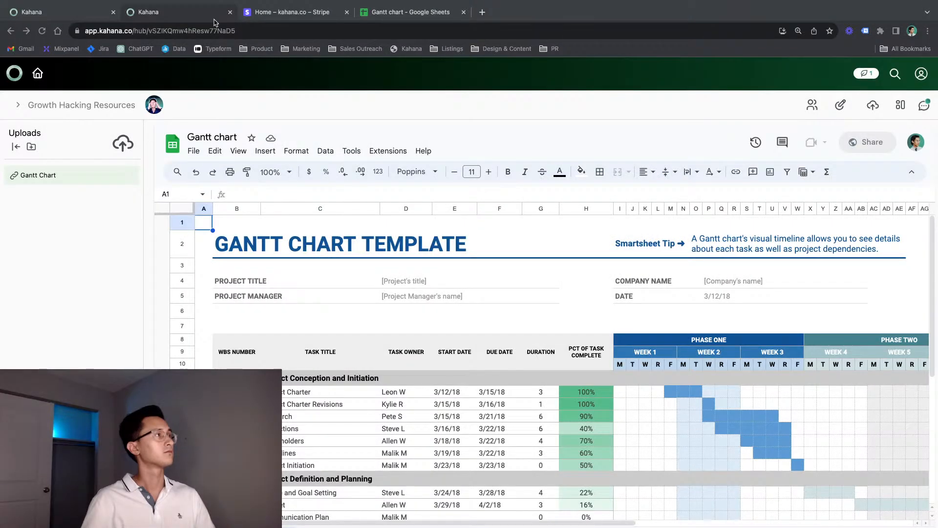
click(180, 14)
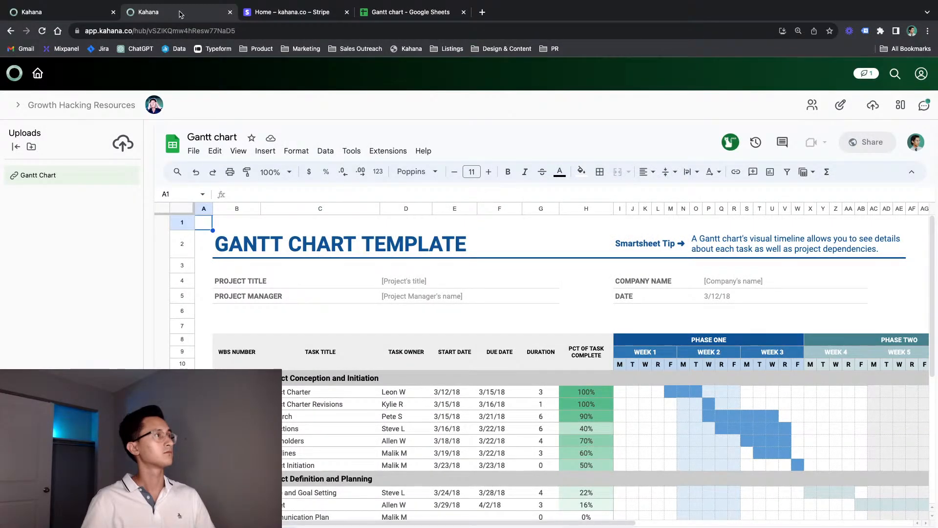
click(902, 106)
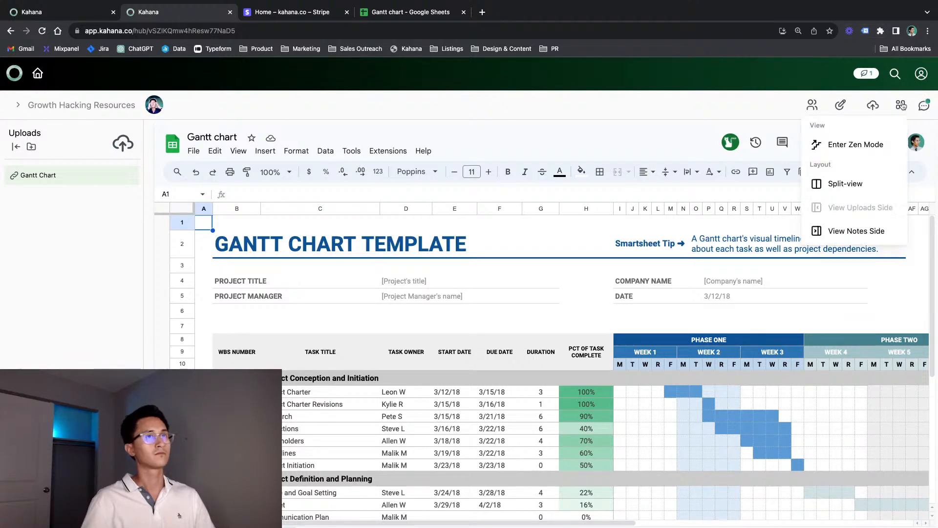
click(863, 190)
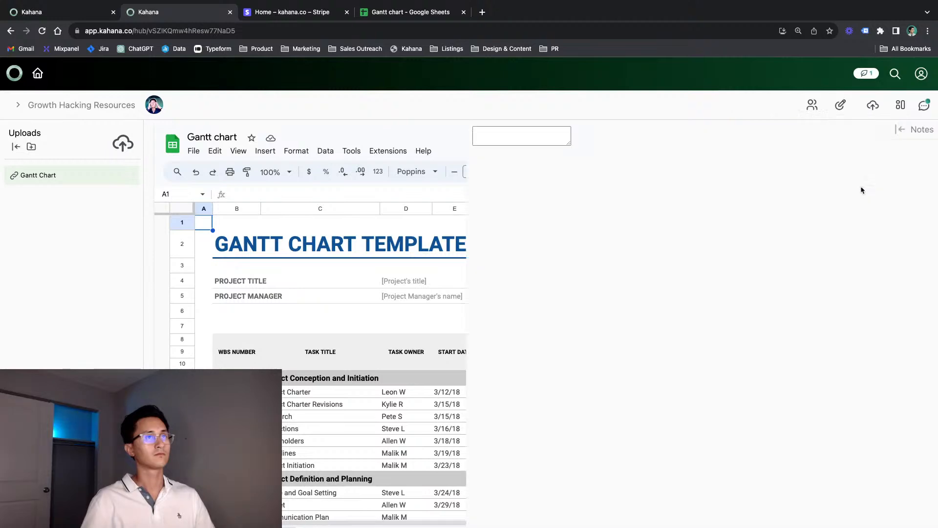
Step: Move the Start Here note to the top of the notes list, delete New Note, and reload the hub page
click(903, 130)
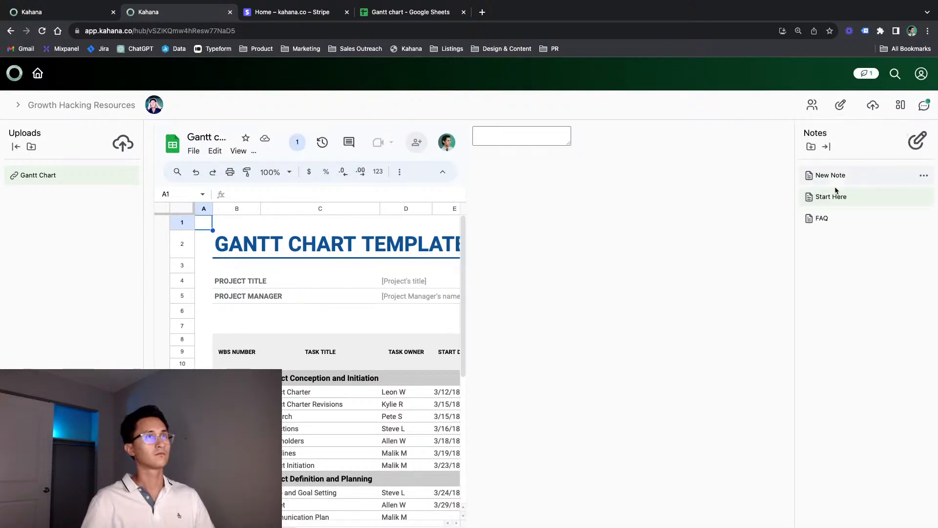
drag(836, 198, 836, 176)
click(924, 197)
click(904, 526)
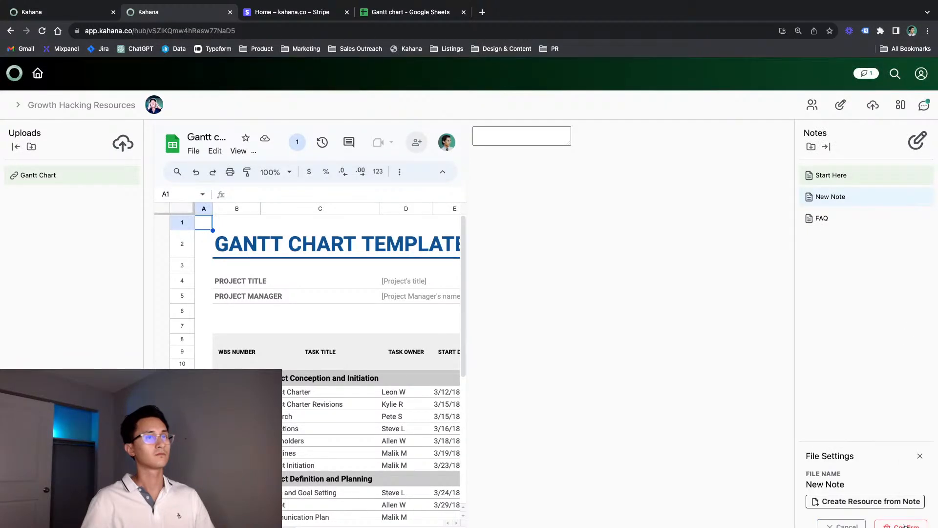
click(547, 31)
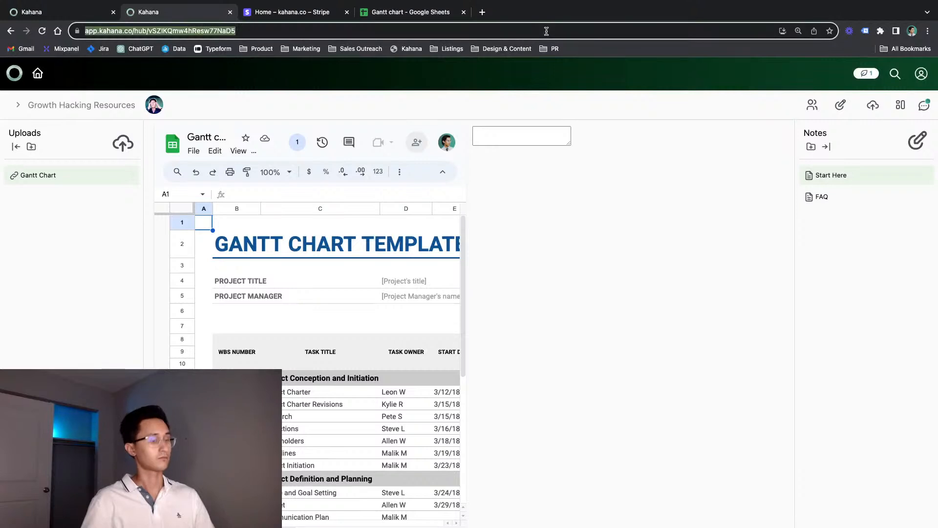
key(Return)
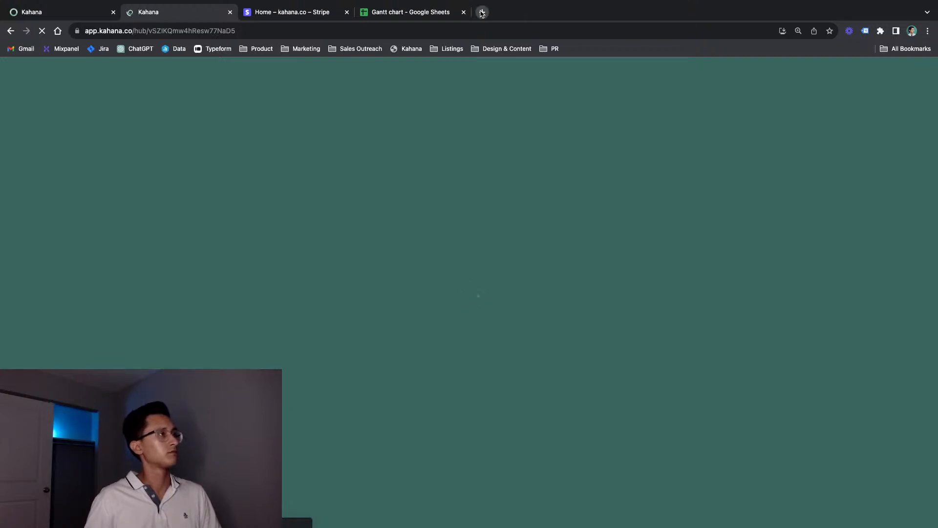
Step: Open blog.kahana.co in a new tab, go to the "28 Best High-Ticket Affiliate Programs 2023" article, and copy its URL
click(483, 12)
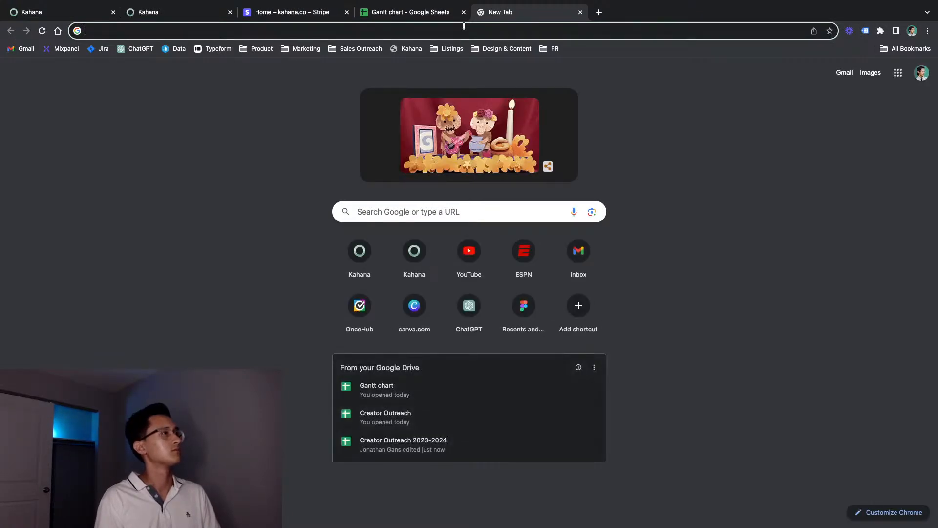
text(blog.kahana.co)
key(Return)
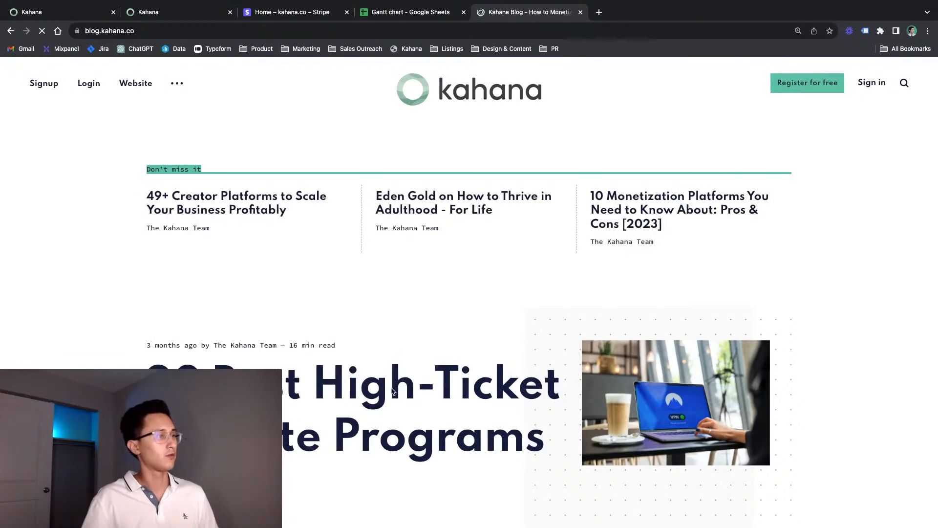
scroll(391, 381, down, 1)
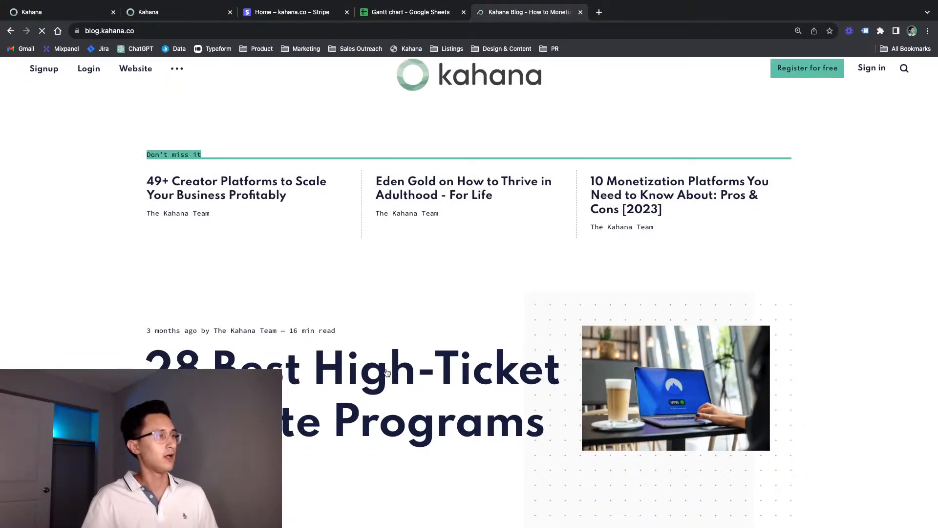
click(419, 30)
key(super+c)
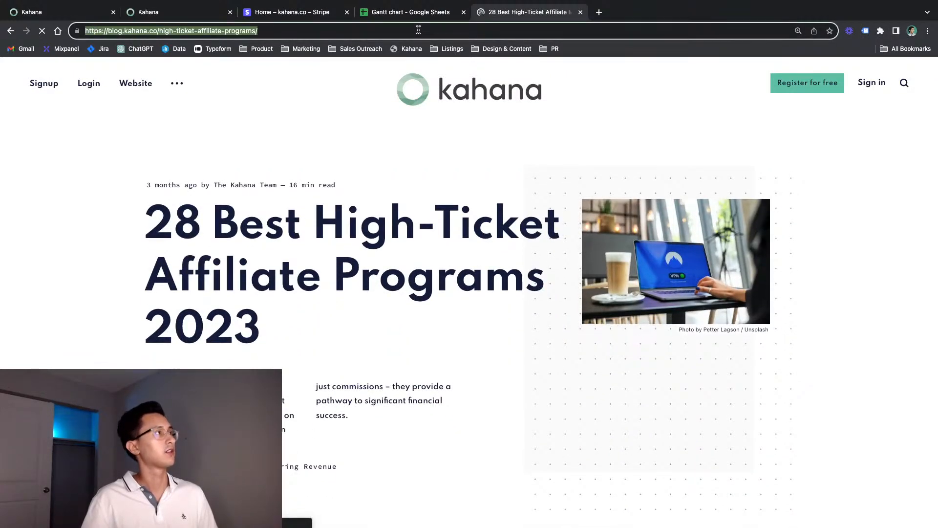
Step: Embed the copied blog article link in the hub's uploads with the title "Affiliate Programs"
click(160, 19)
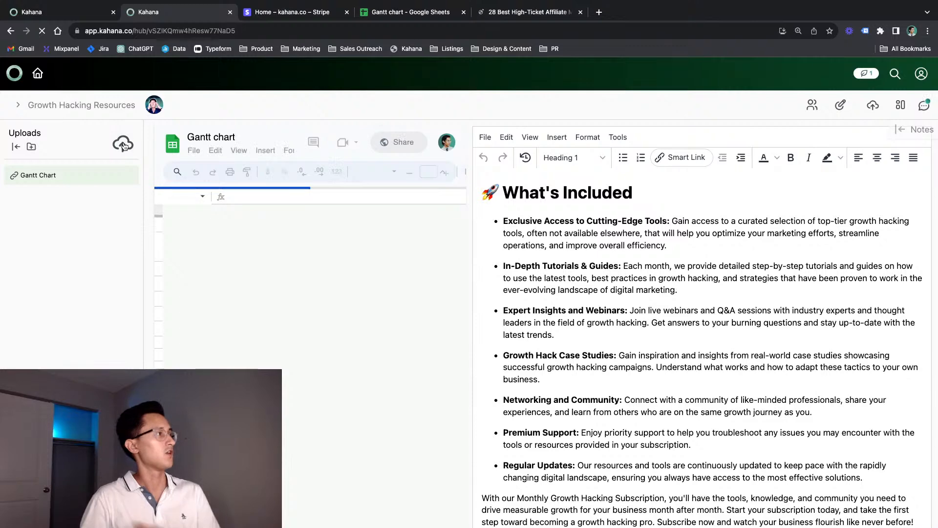
click(124, 144)
click(161, 211)
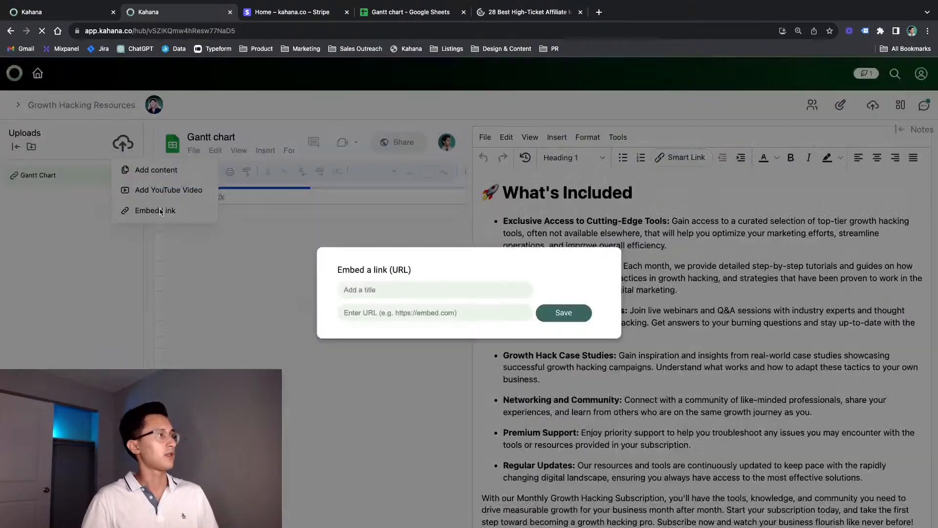
click(438, 313)
key(super+v)
click(430, 289)
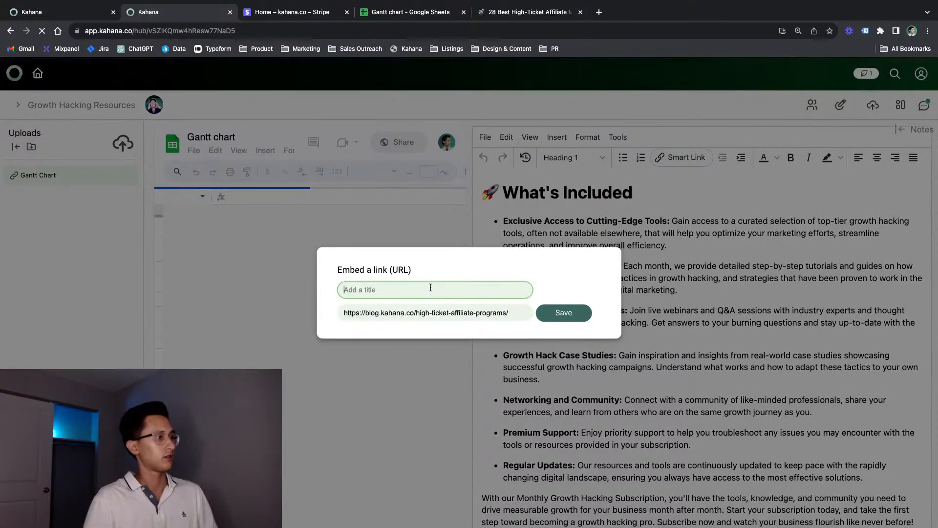
text(Afil)
key(BackSpace)
key(BackSpace)
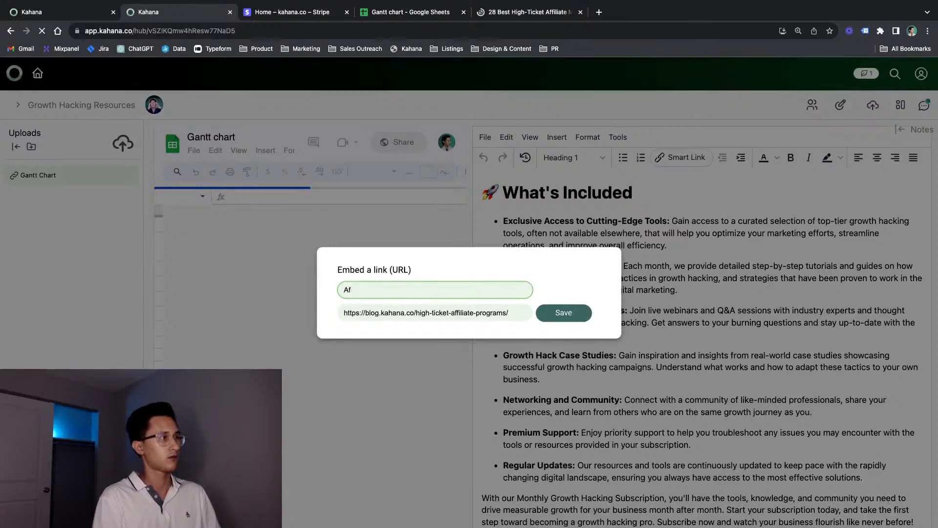
text(filiate Programs)
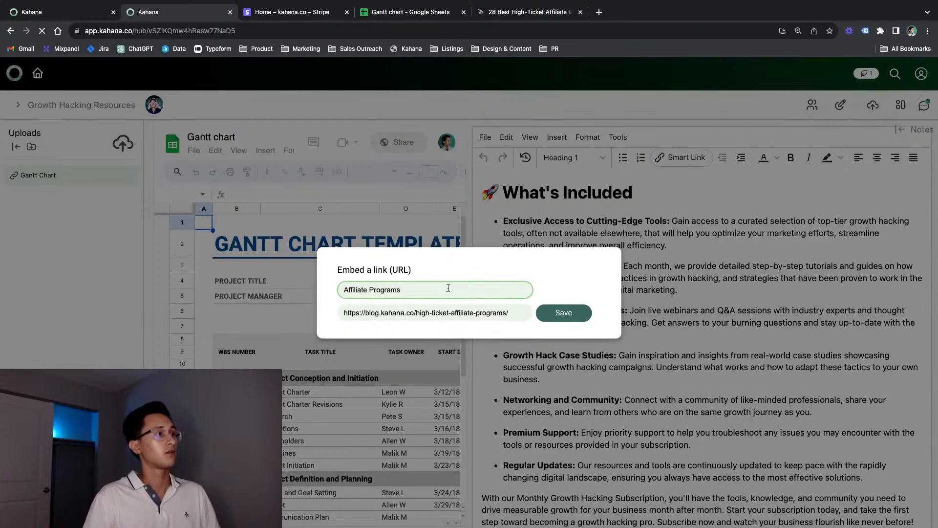
click(582, 309)
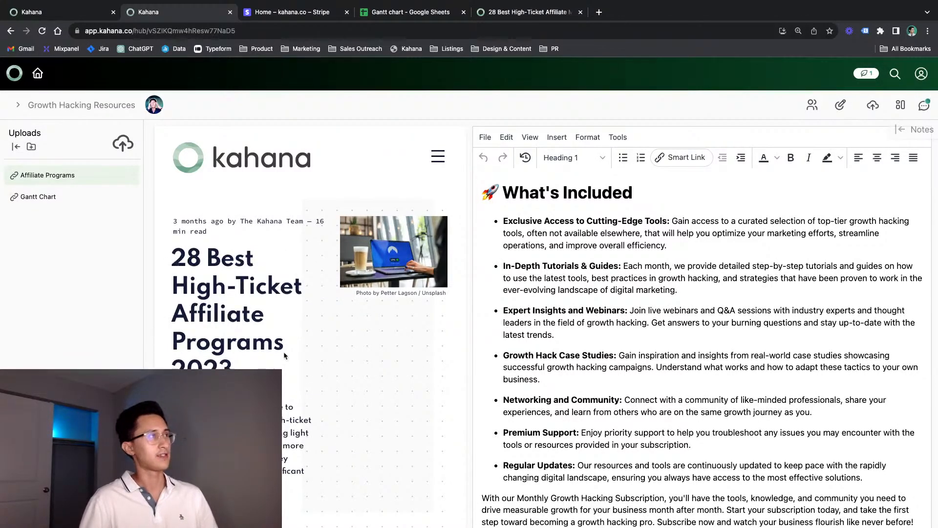
Step: Look through the embedded Affiliate Programs article in the hub, from its introduction to the individual program listings
scroll(283, 351, down, 3)
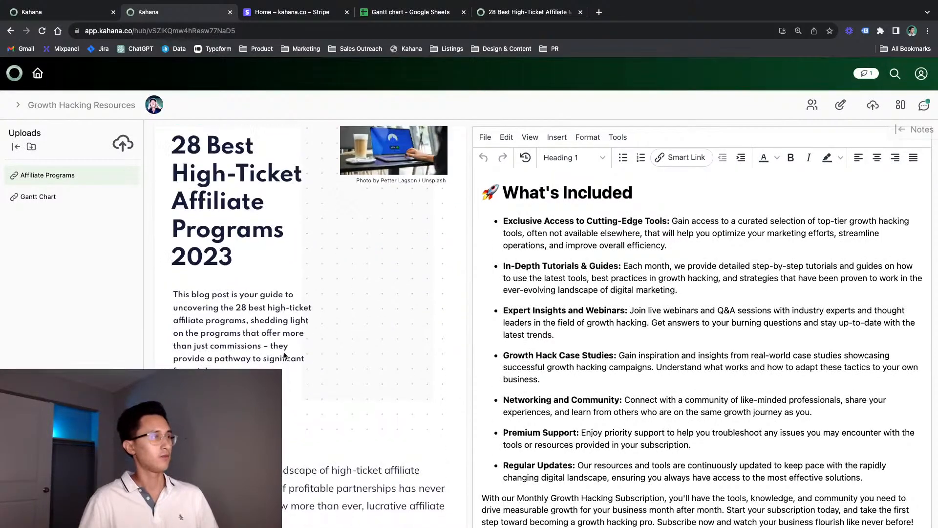
scroll(283, 351, down, 8)
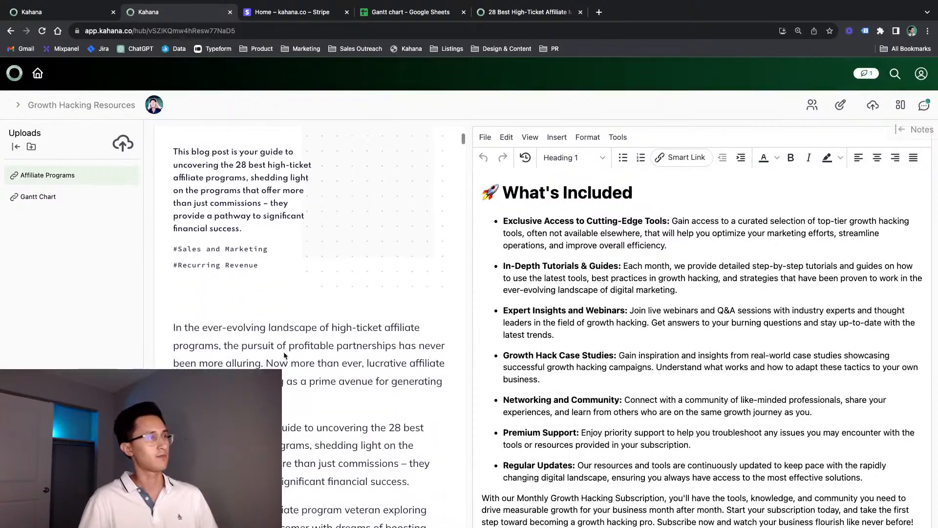
scroll(284, 353, down, 12)
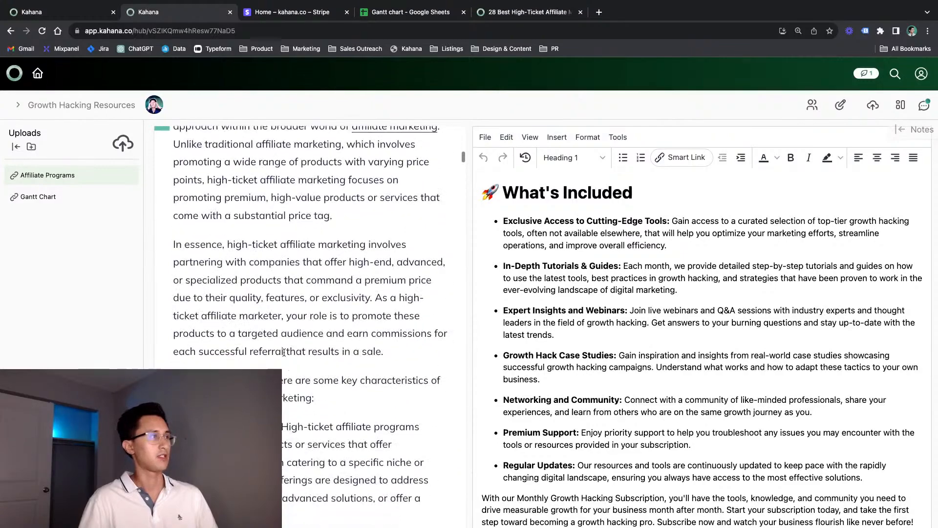
scroll(306, 304, down, 20)
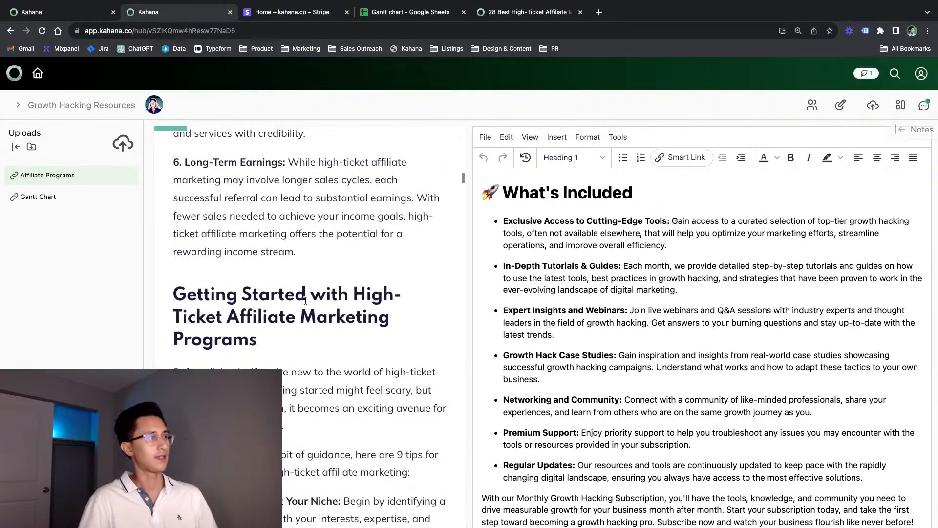
scroll(307, 304, down, 6)
scroll(307, 304, up, 8)
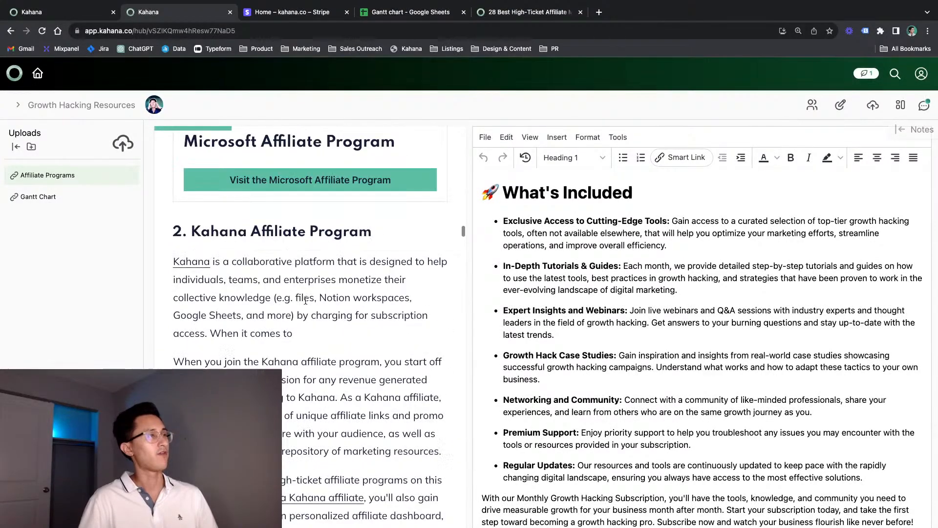
scroll(273, 351, down, 20)
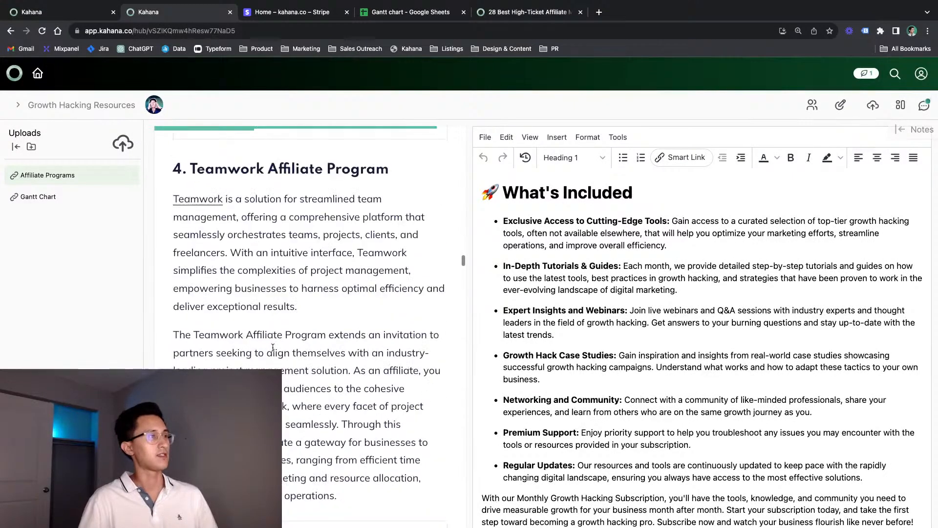
Step: Look through the remaining program listings in the embedded article, return to its beginning, and review the What's Included note
scroll(274, 347, down, 20)
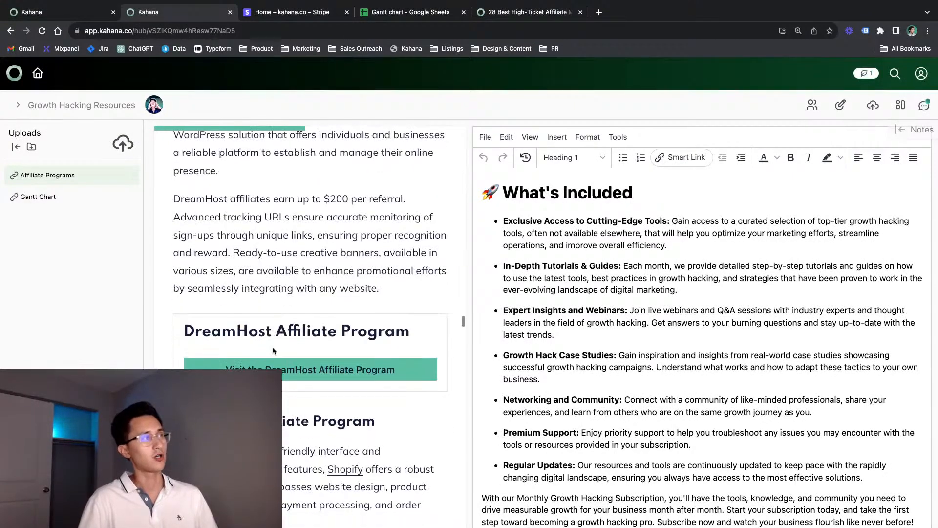
scroll(273, 347, down, 8)
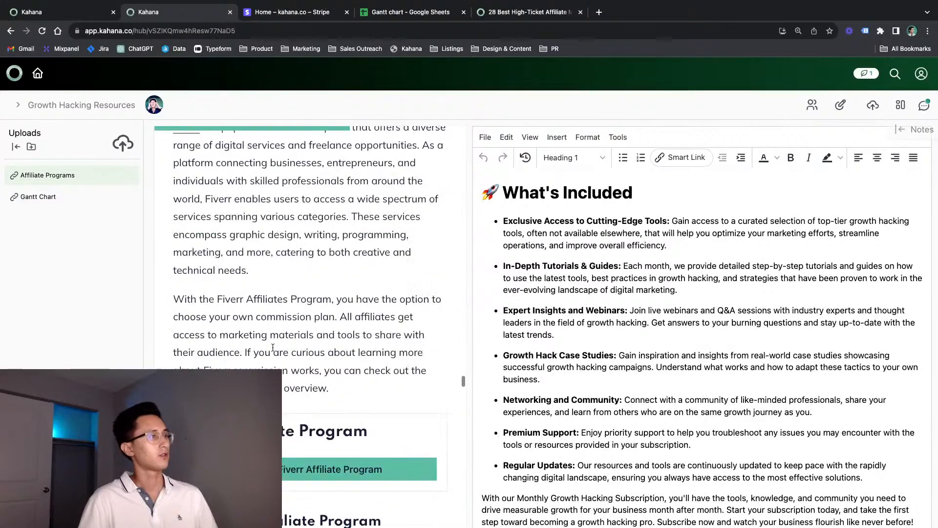
scroll(273, 349, up, 20)
scroll(273, 348, up, 20)
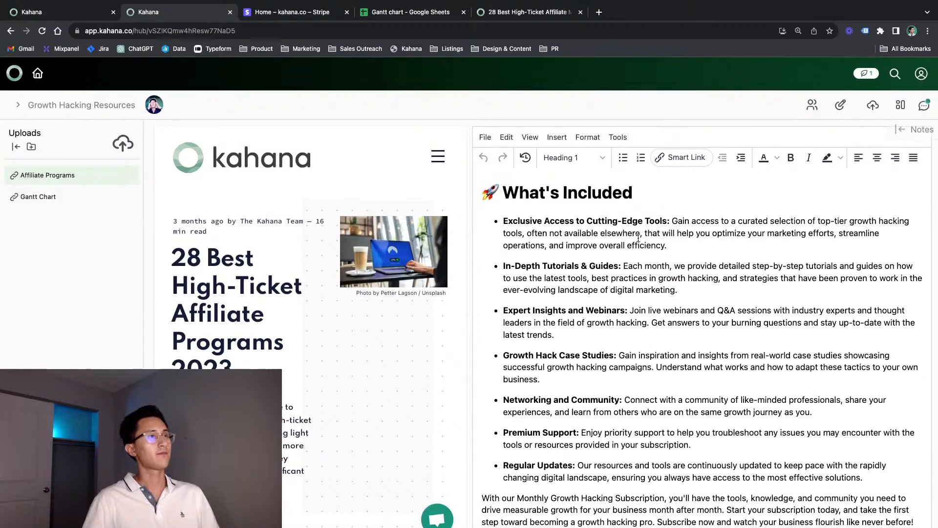
scroll(625, 282, down, 1)
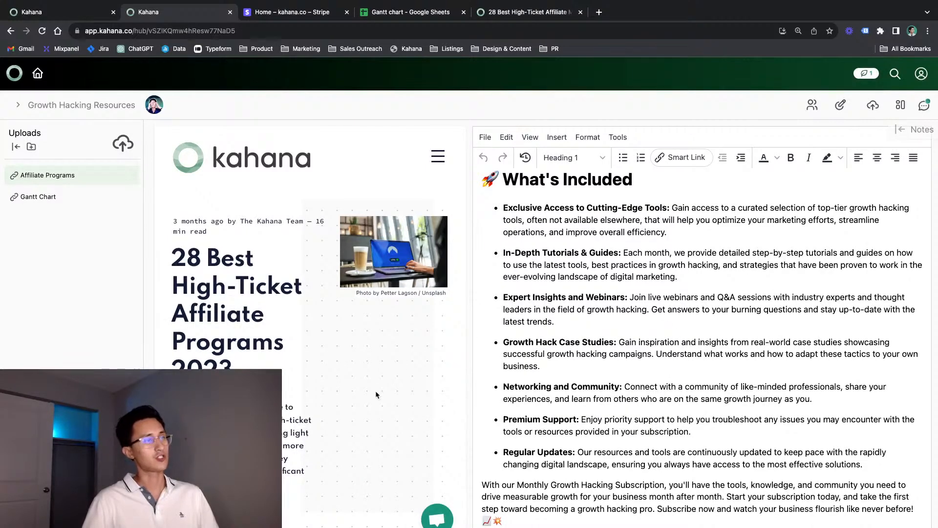
scroll(347, 295, down, 1)
scroll(347, 295, up, 1)
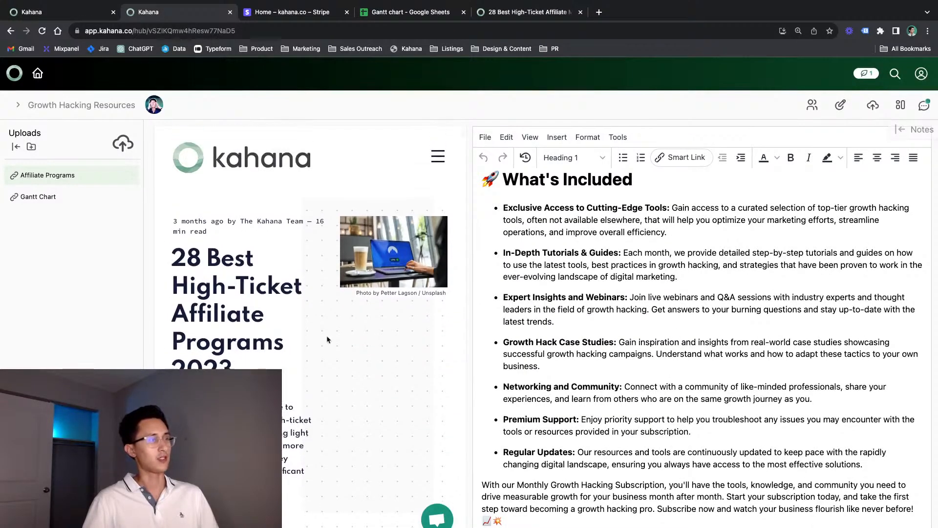
scroll(327, 339, down, 4)
scroll(327, 339, up, 4)
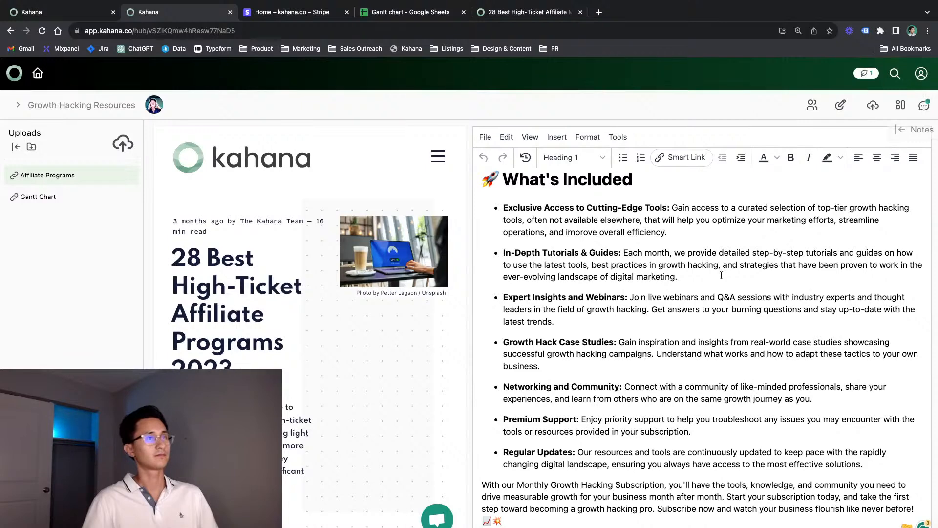
Step: Add a nested bullet reading "High-Ticket Affiliate Programs" beneath the In-Depth Tutorials & Guides item in the note
click(592, 265)
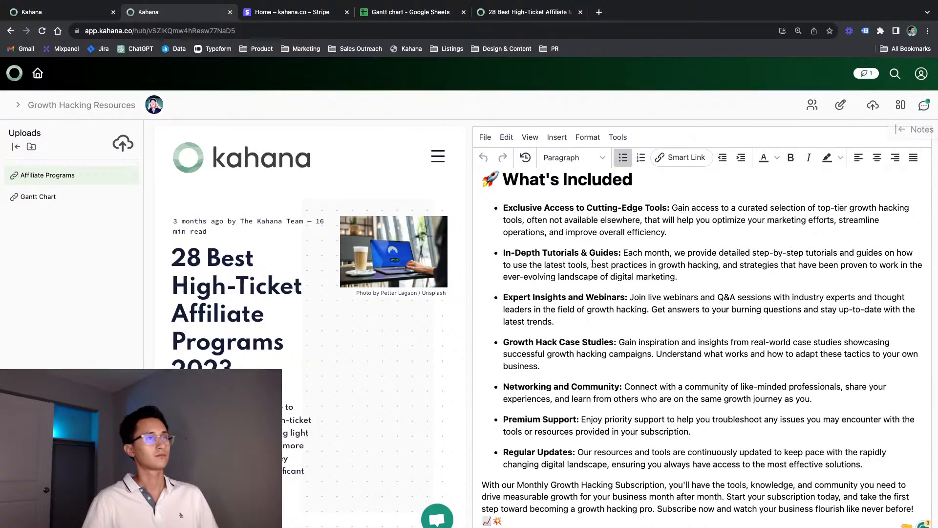
key(Return)
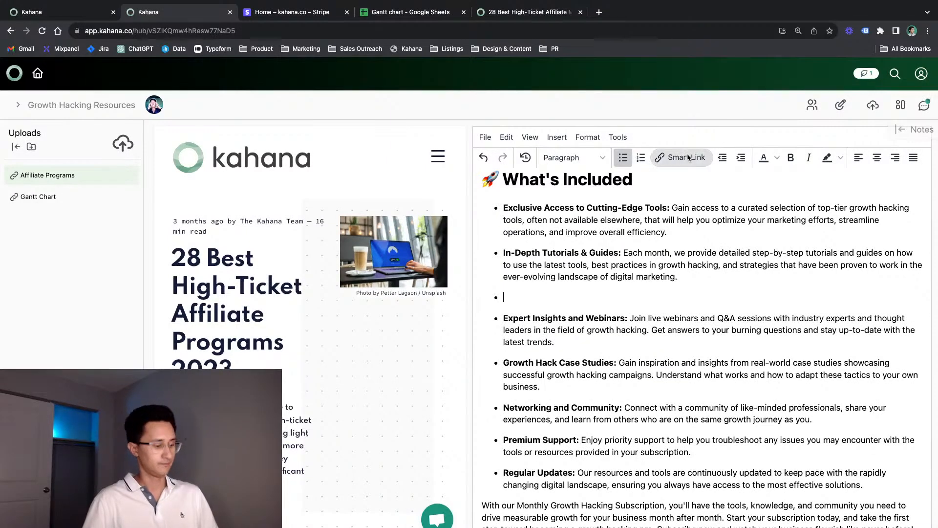
key(Tab)
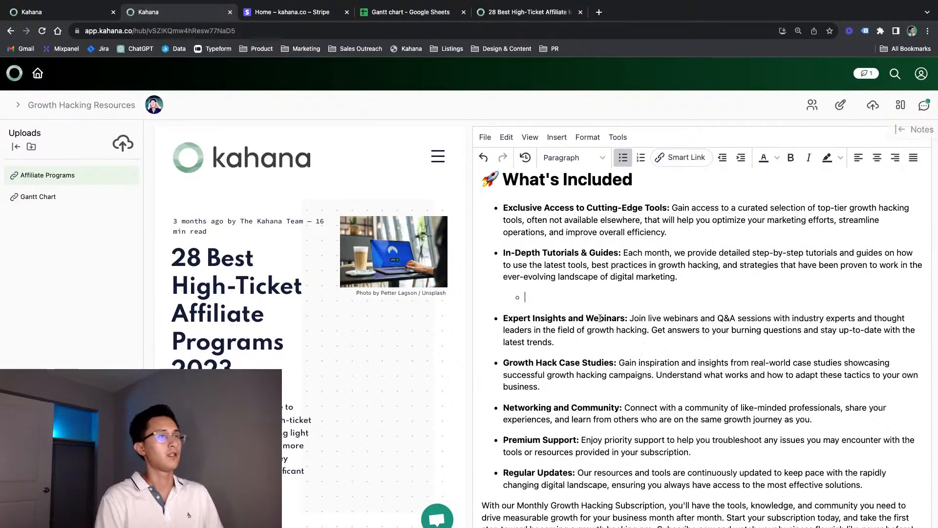
text(Affi)
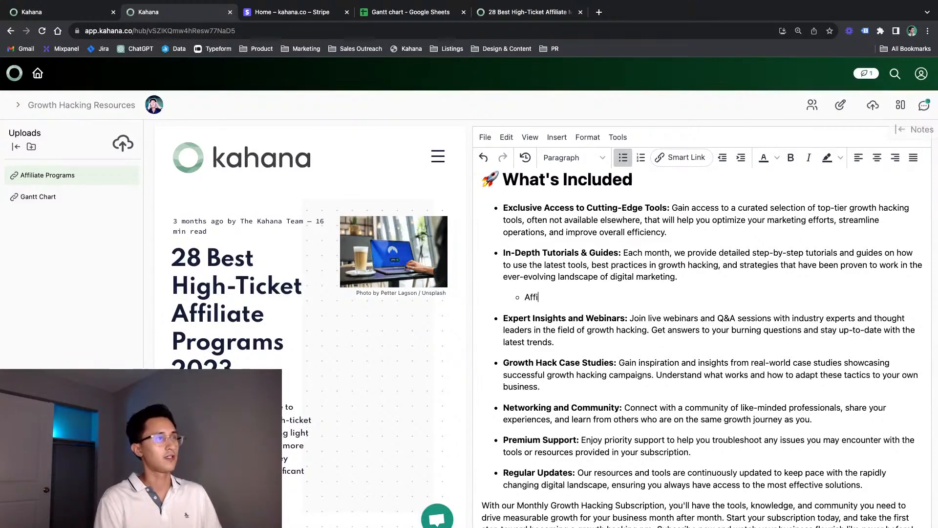
text(liate Programs)
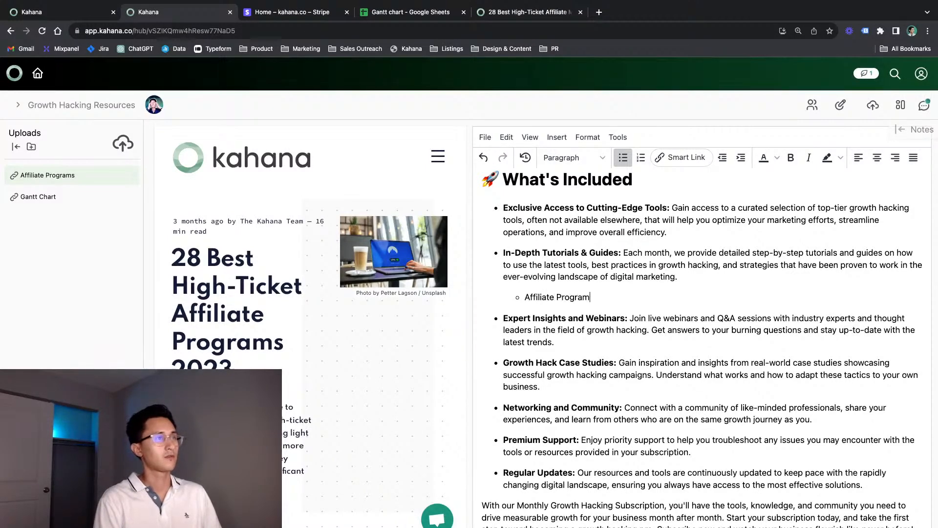
click(526, 296)
text(High-)
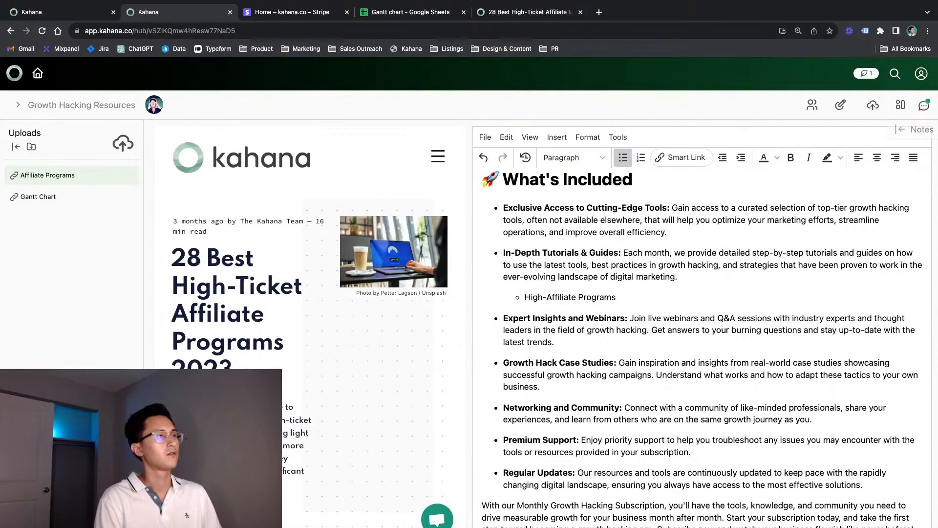
text(Ticket)
drag(652, 295, 524, 296)
click(663, 158)
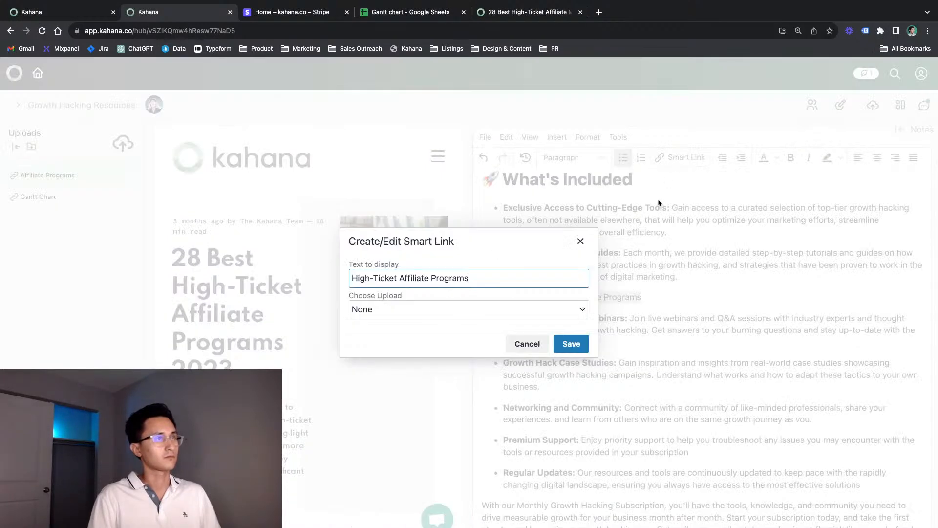
click(486, 309)
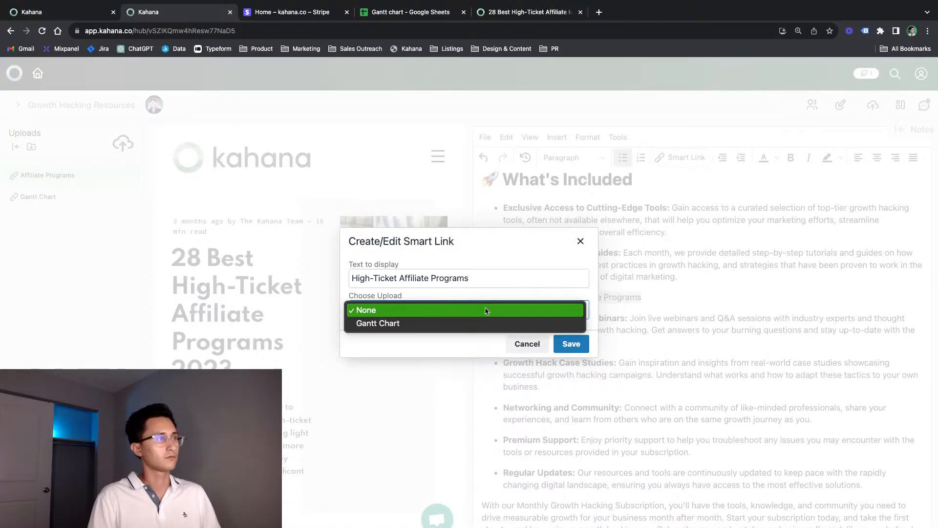
click(448, 340)
click(503, 340)
click(524, 345)
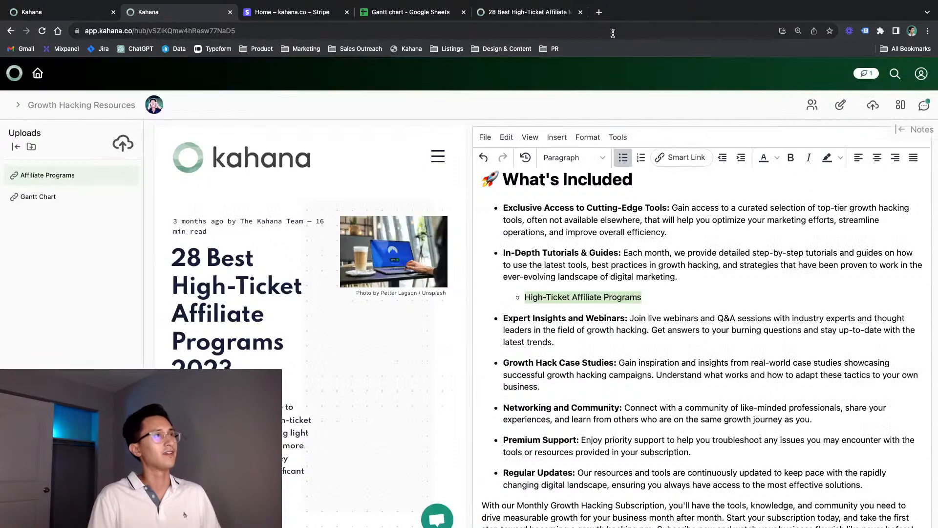
Step: Reload the hub page, accepting that unsaved changes may be lost
click(613, 33)
key(Return)
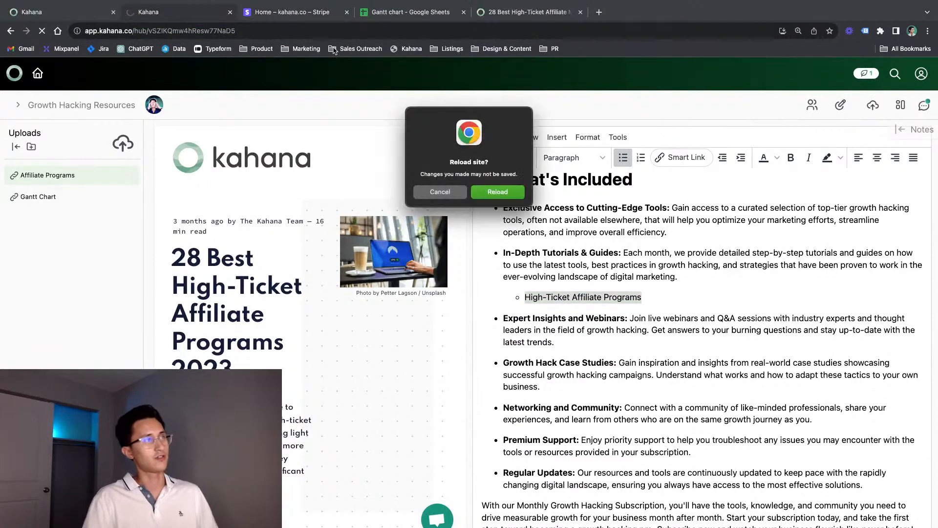
click(477, 191)
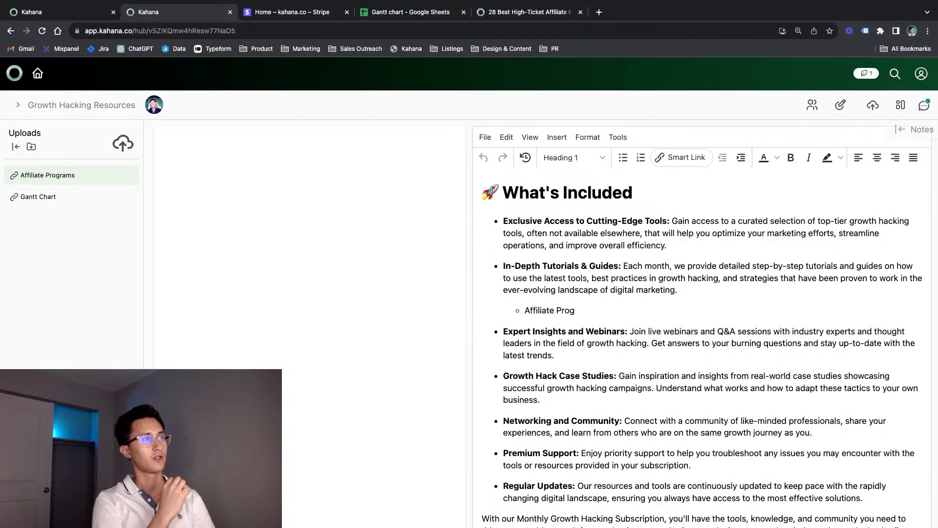
Step: Complete the nested bullet under In-Depth Tutorials & Guides so it reads "High-Ticket Affiliate Programs"
click(591, 310)
text(rams)
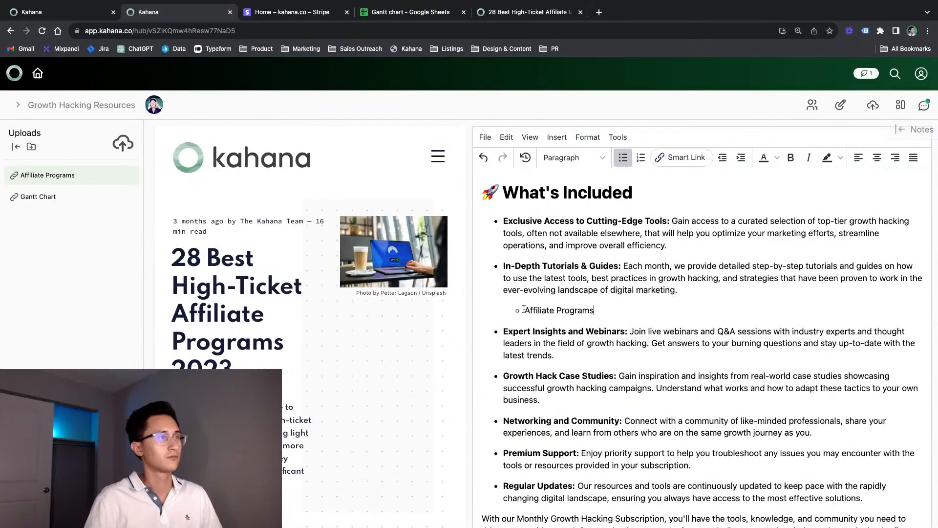
text(High-T)
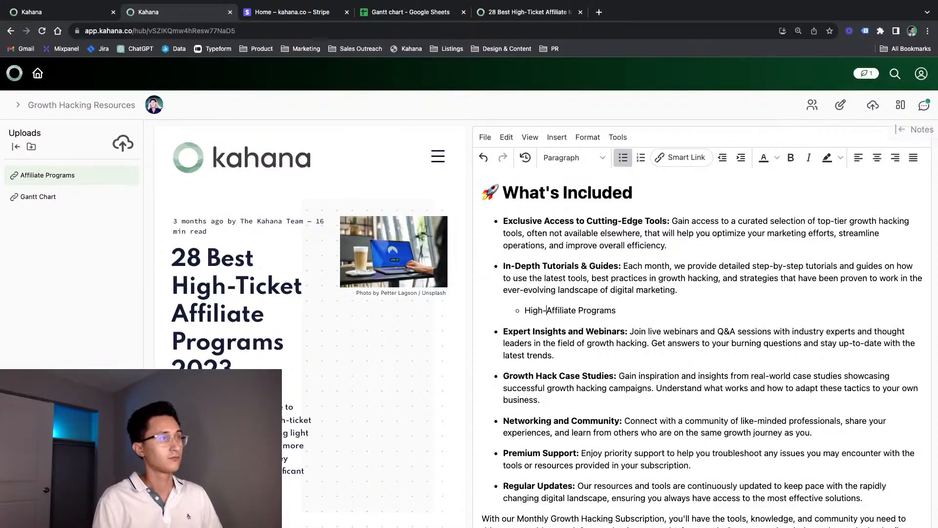
text(icket)
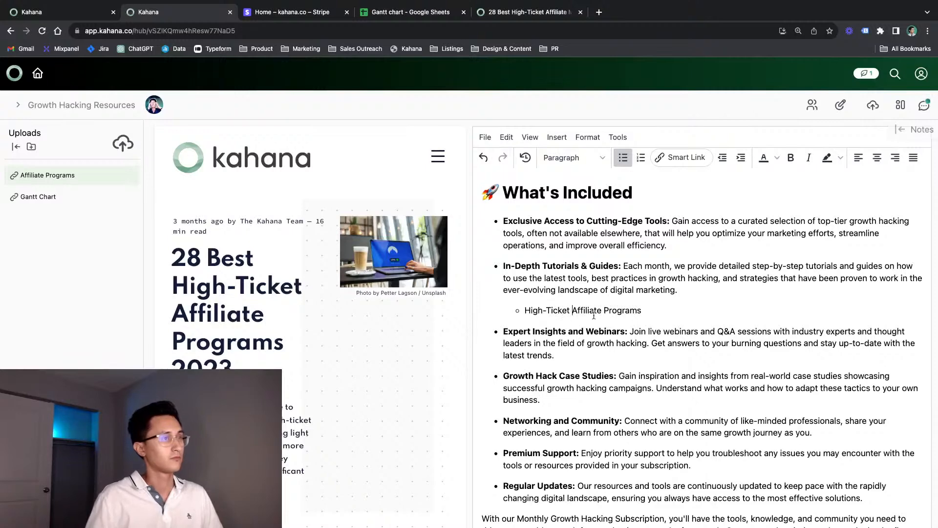
Step: Turn the "High-Ticket Affiliate Programs" bullet text into a Smart Link to the Affiliate Programs upload
drag(644, 310, 523, 310)
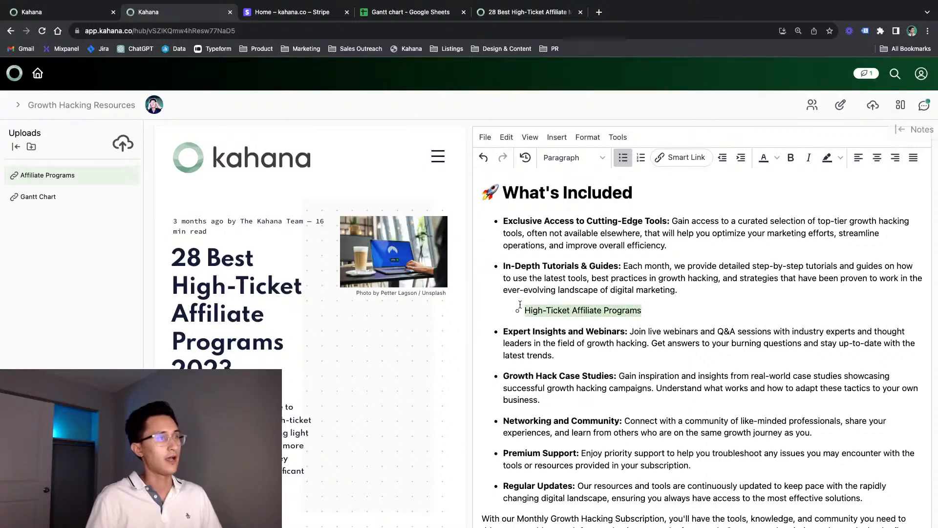
click(679, 158)
click(477, 309)
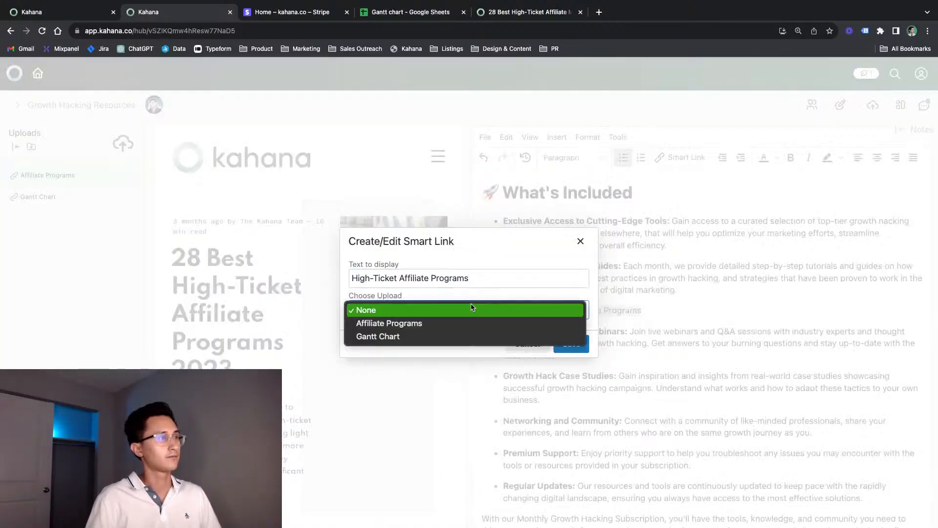
click(454, 323)
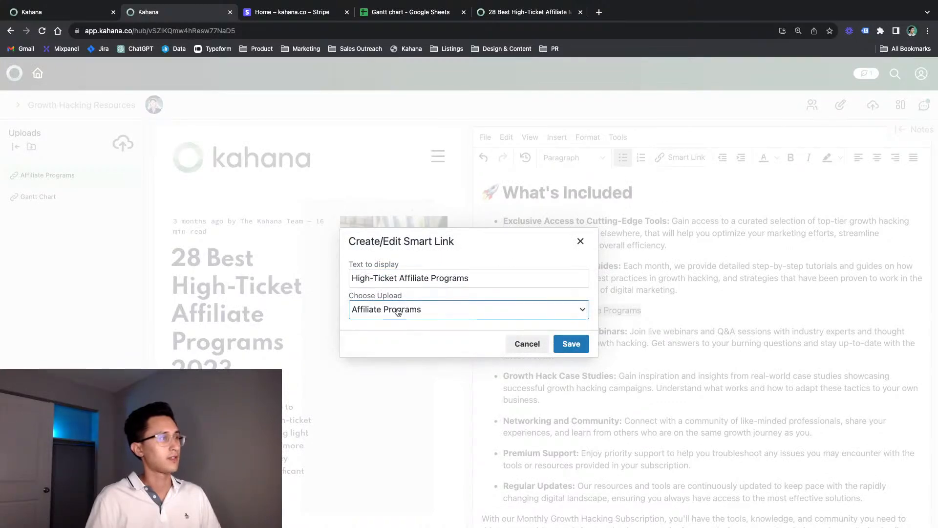
click(571, 344)
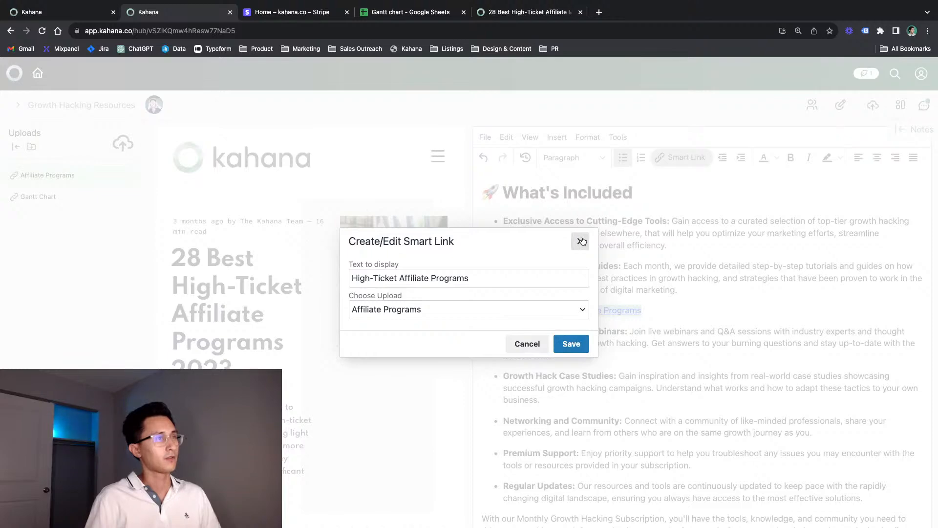
click(571, 344)
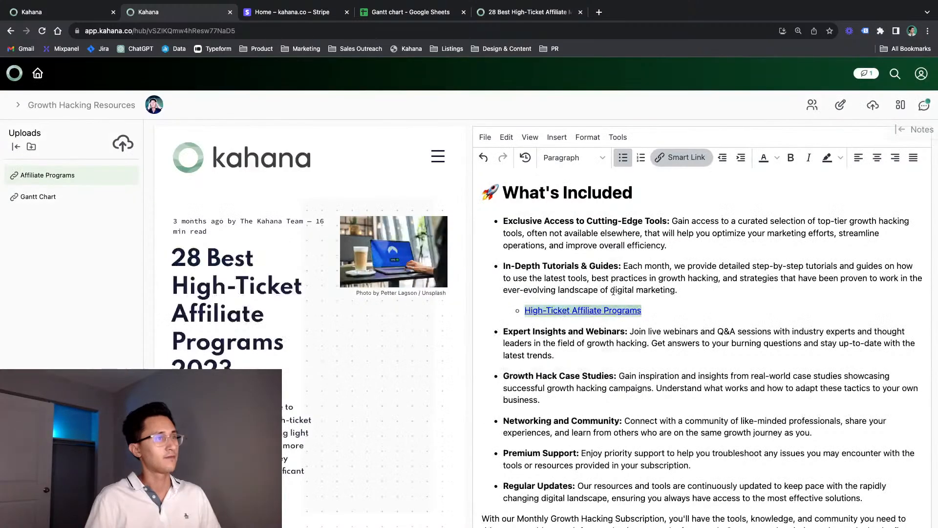
click(727, 289)
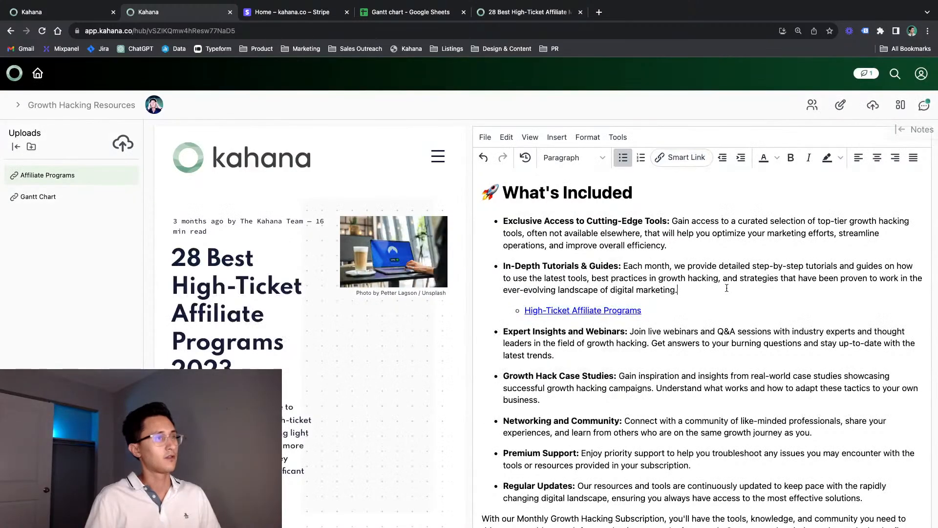
Step: Display the Gantt Chart upload, test the High-Ticket Affiliate Programs link by opening it, and skim the start of the linked article
right_click(638, 311)
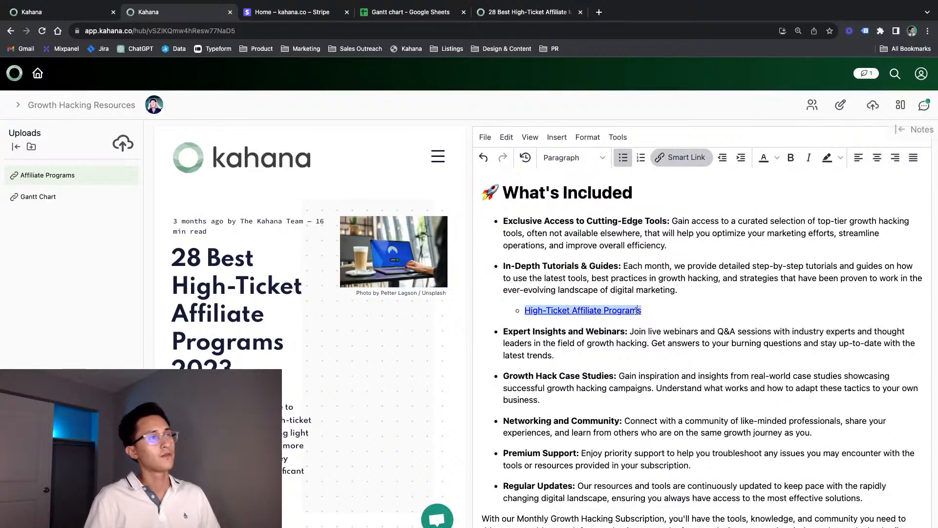
click(599, 330)
click(601, 310)
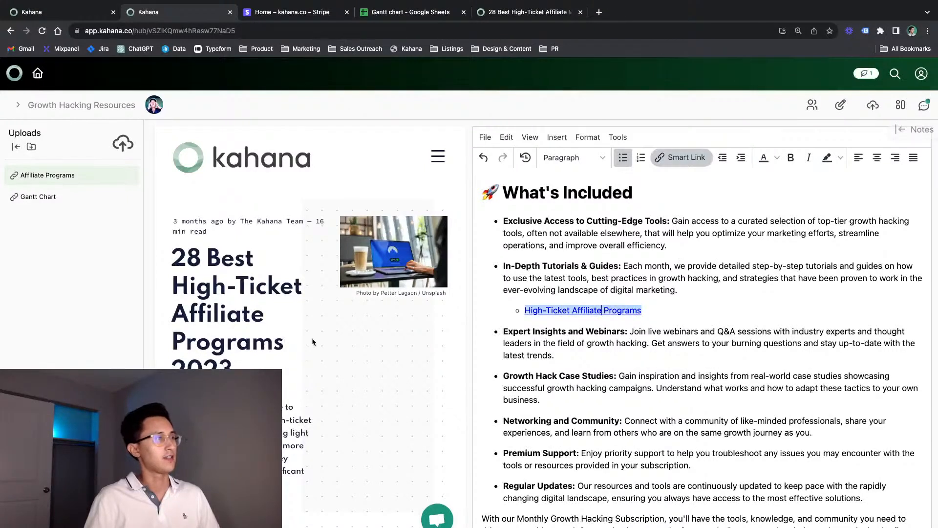
click(88, 195)
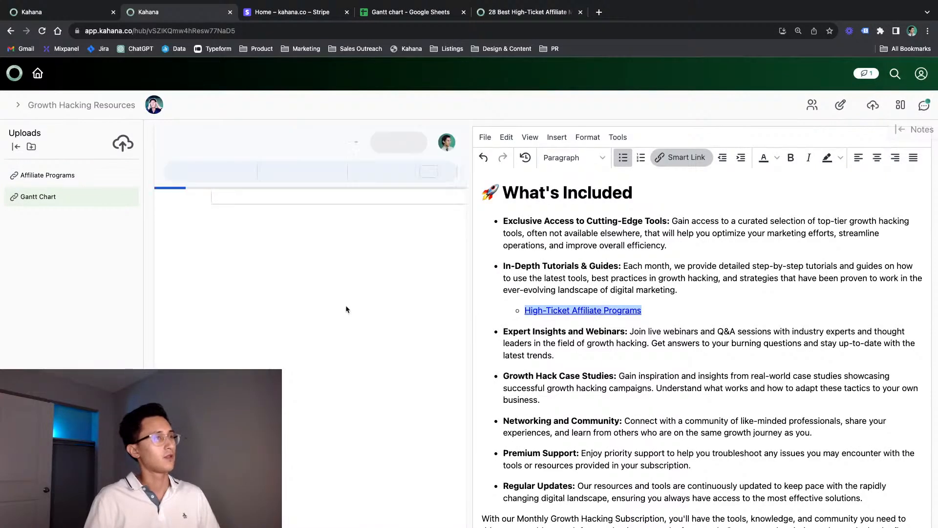
right_click(557, 311)
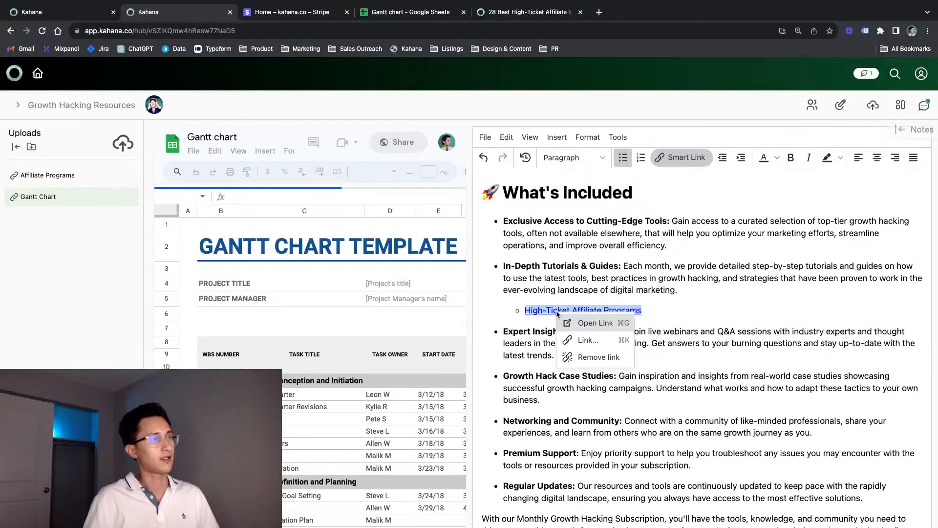
click(596, 323)
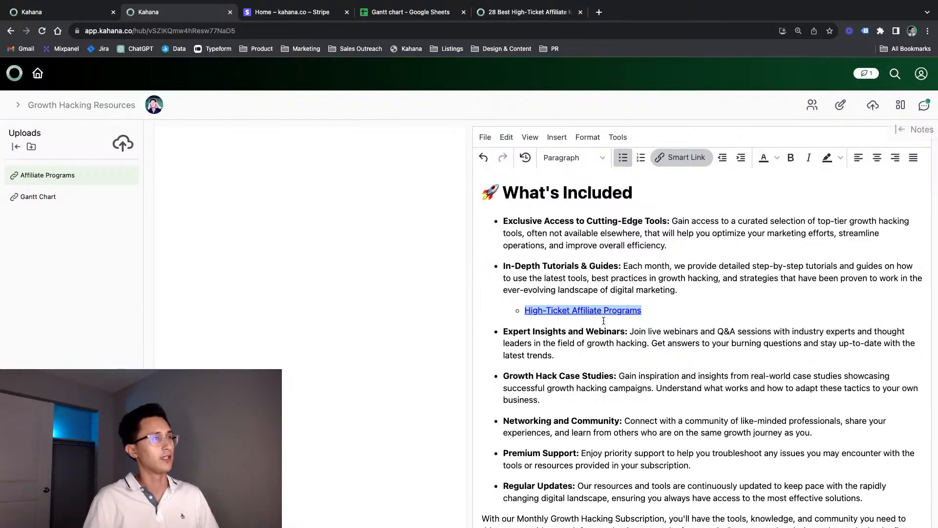
scroll(290, 409, down, 10)
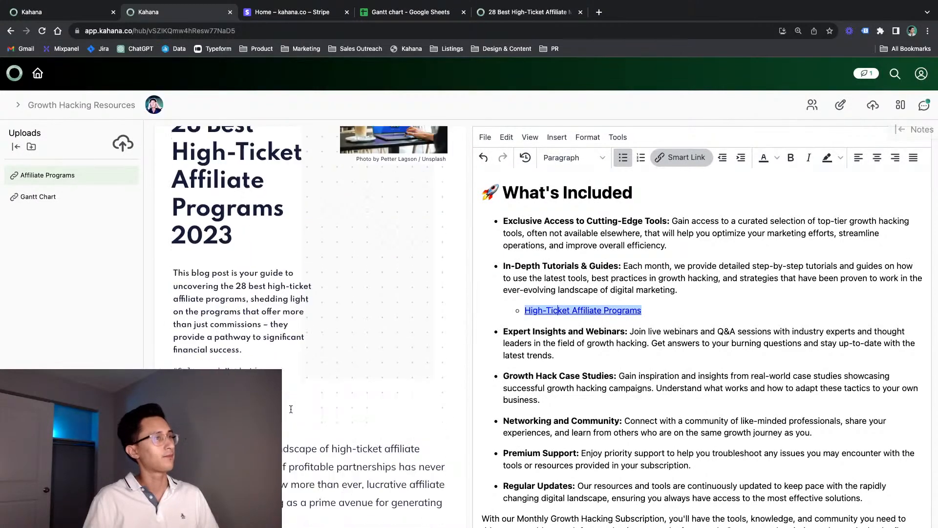
scroll(291, 409, up, 10)
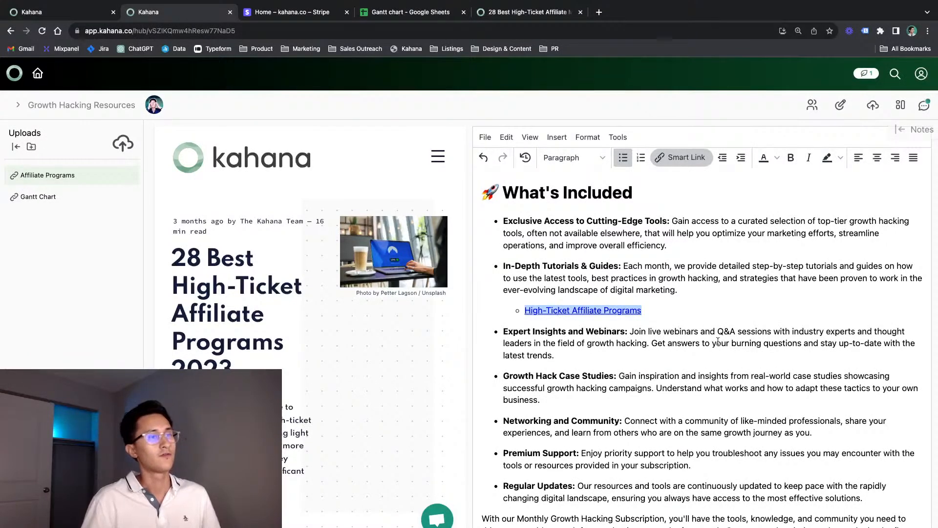
scroll(718, 341, down, 1)
scroll(679, 348, up, 1)
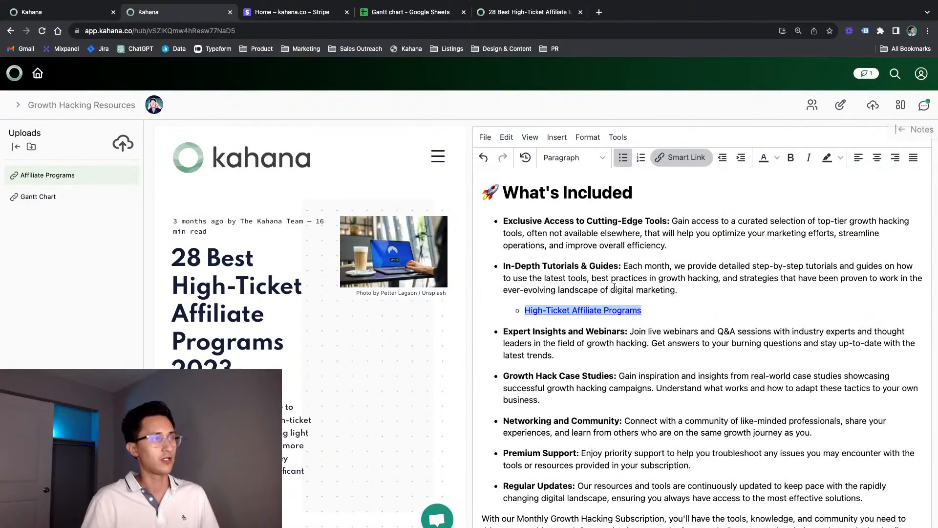
scroll(667, 348, down, 1)
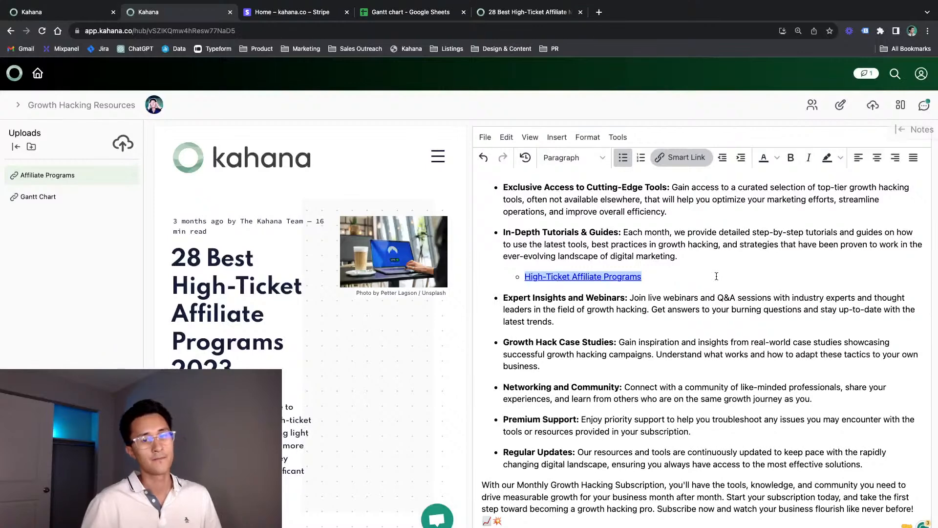
scroll(713, 362, up, 1)
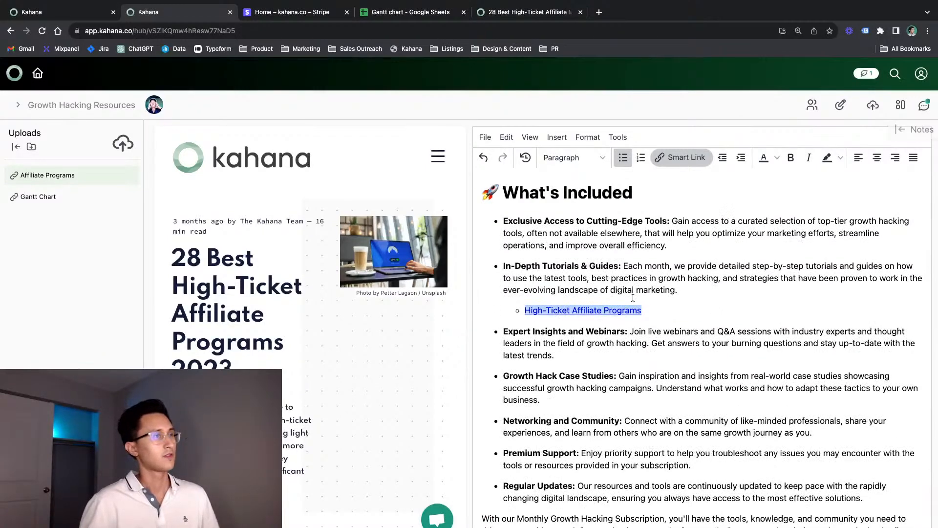
scroll(697, 347, down, 1)
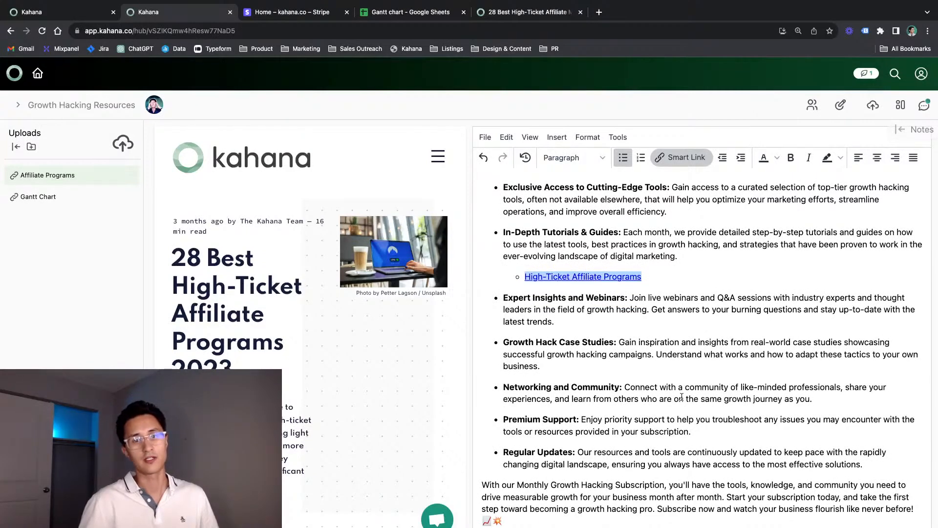
scroll(592, 362, up, 1)
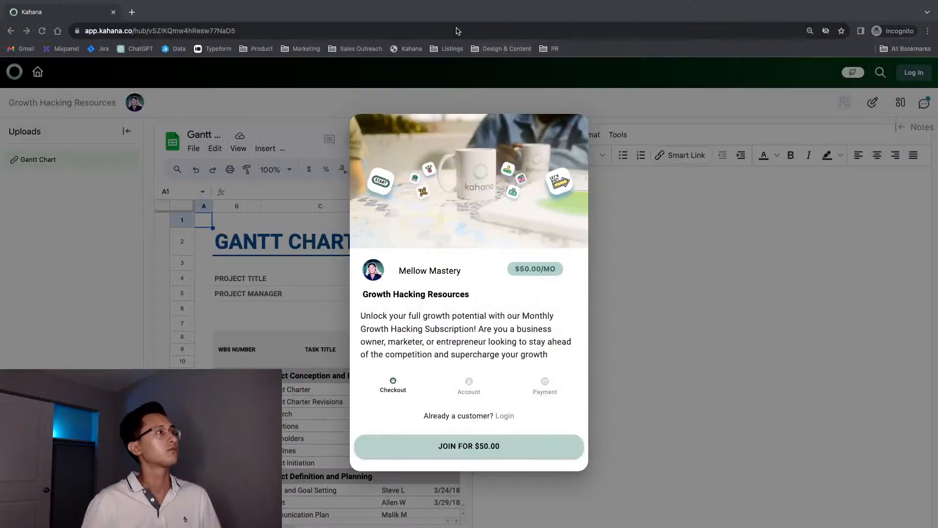
Step: Reload the Growth Hacking Resources hub in the incognito window and review the paywall description a logged-out visitor gets
click(458, 31)
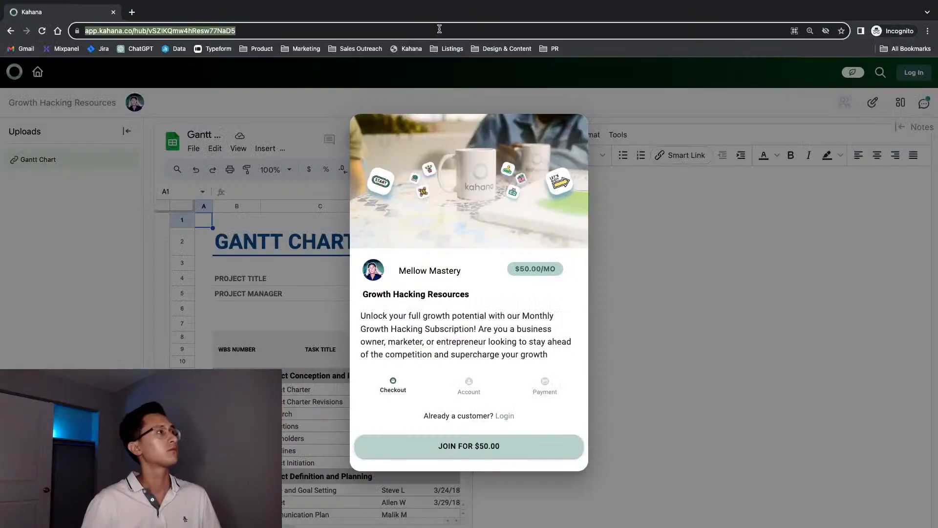
click(435, 28)
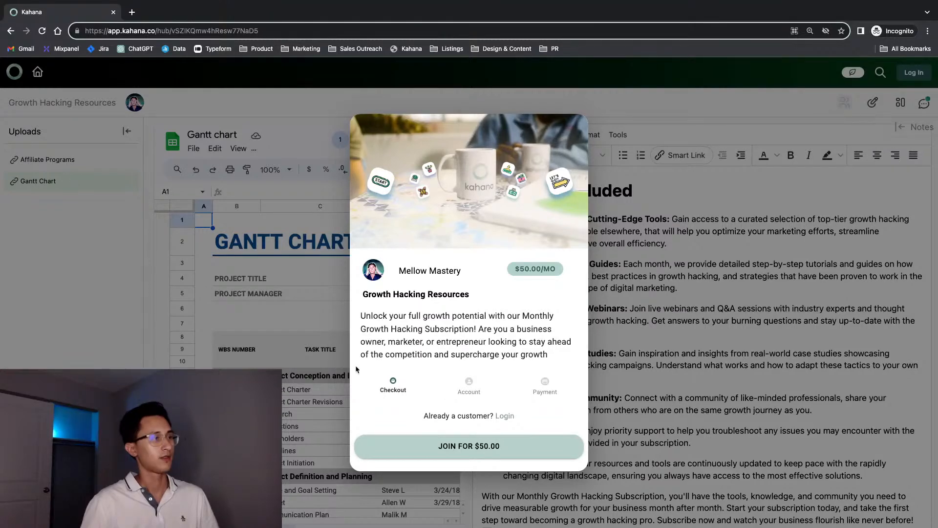
scroll(442, 339, down, 3)
scroll(442, 339, up, 3)
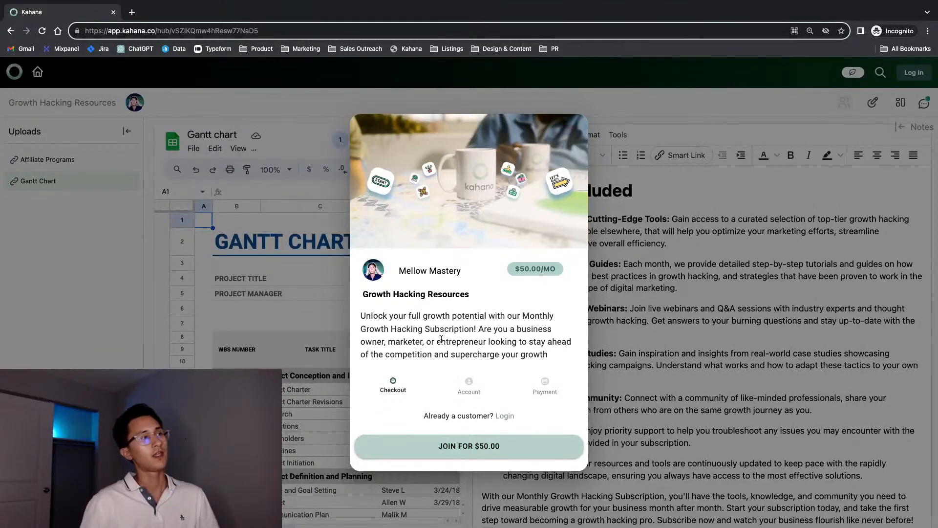
triple_click(245, 27)
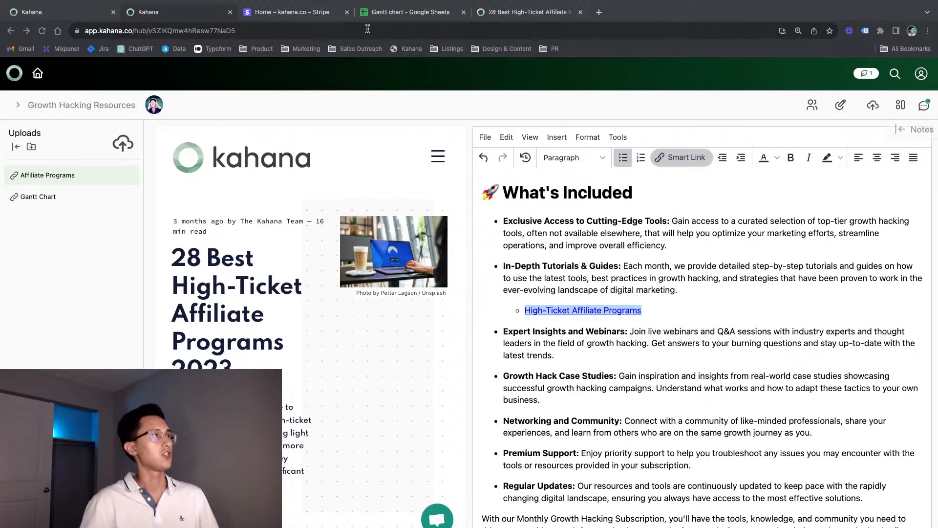
Step: Back in the owner's window, copy the hub's public link from its Access Roles & Sharing settings and close them
click(367, 29)
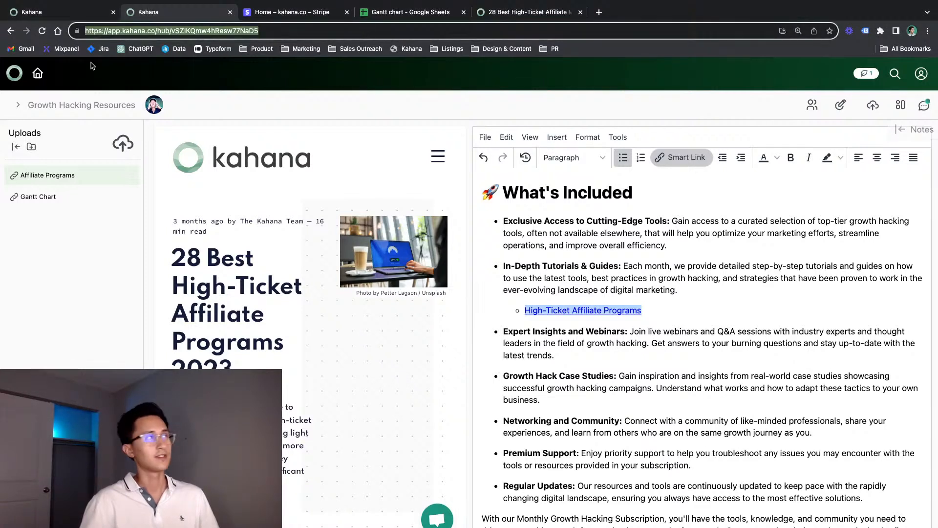
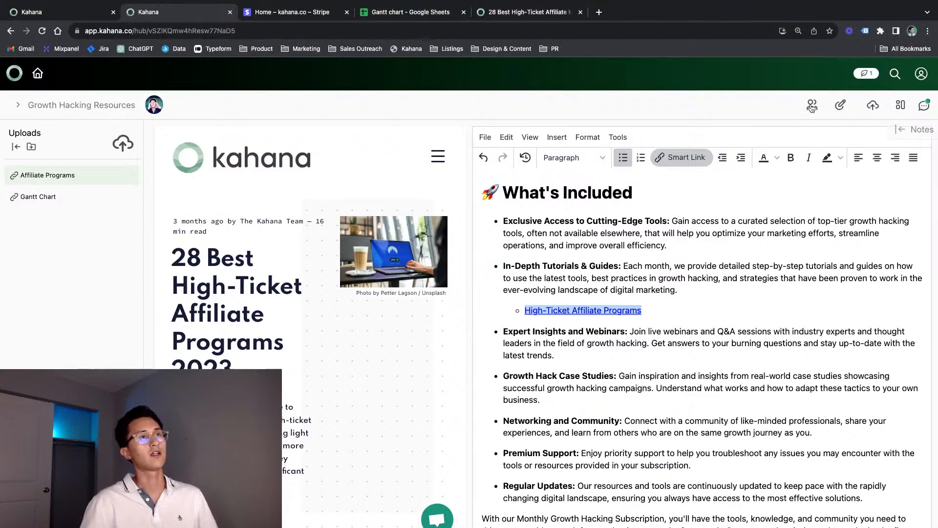
click(812, 106)
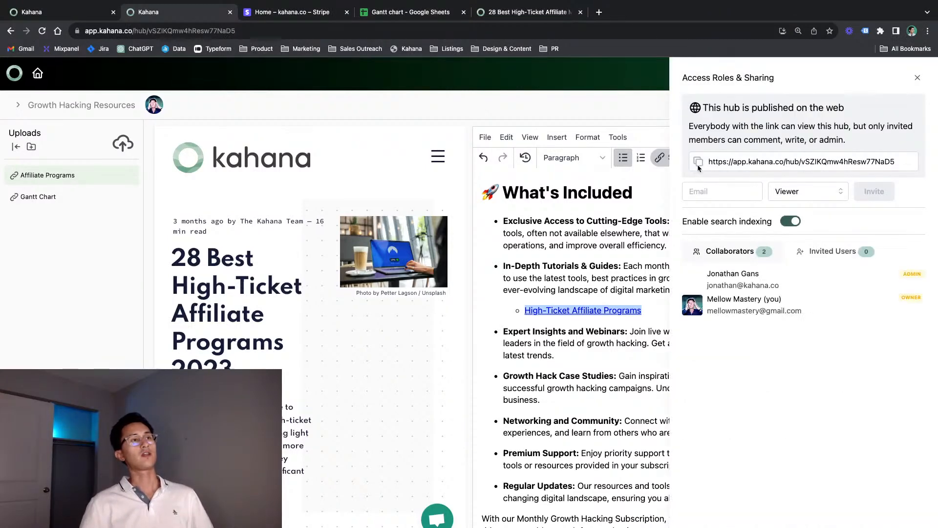
click(698, 162)
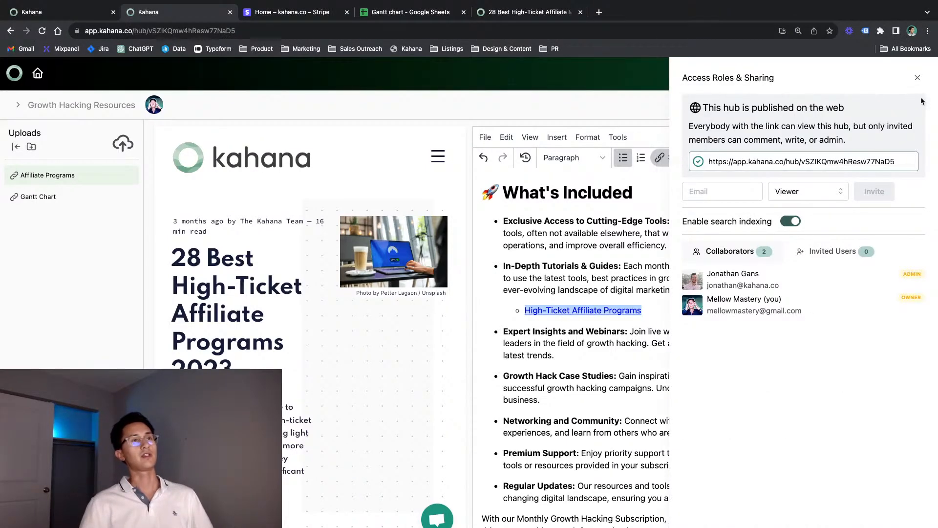
click(918, 78)
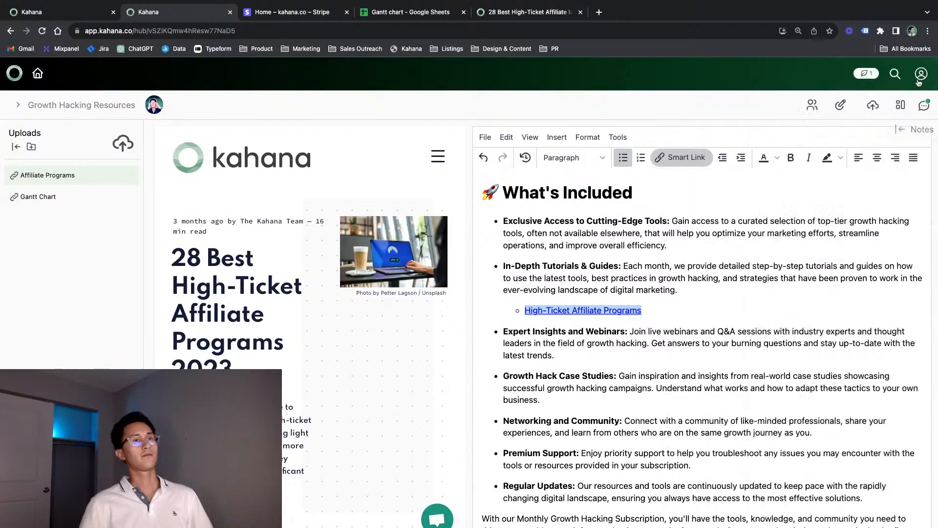
Step: Return to the hub overview and copy the Growth Hacking Resources link through its Hub Sharing option
click(38, 73)
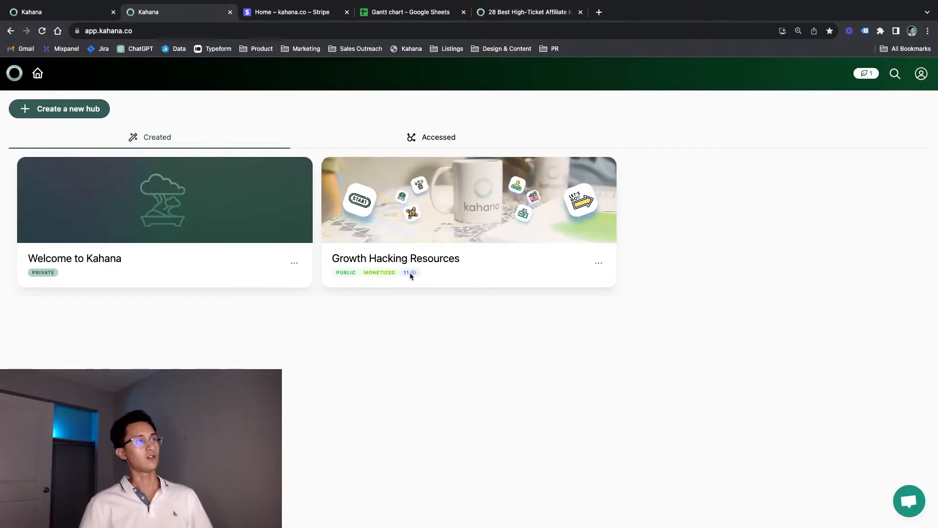
click(596, 264)
click(539, 346)
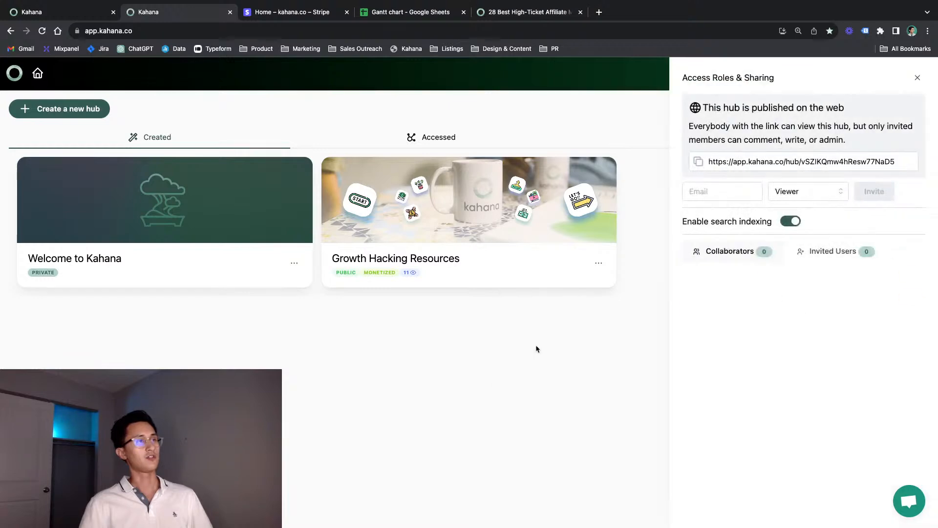
click(695, 160)
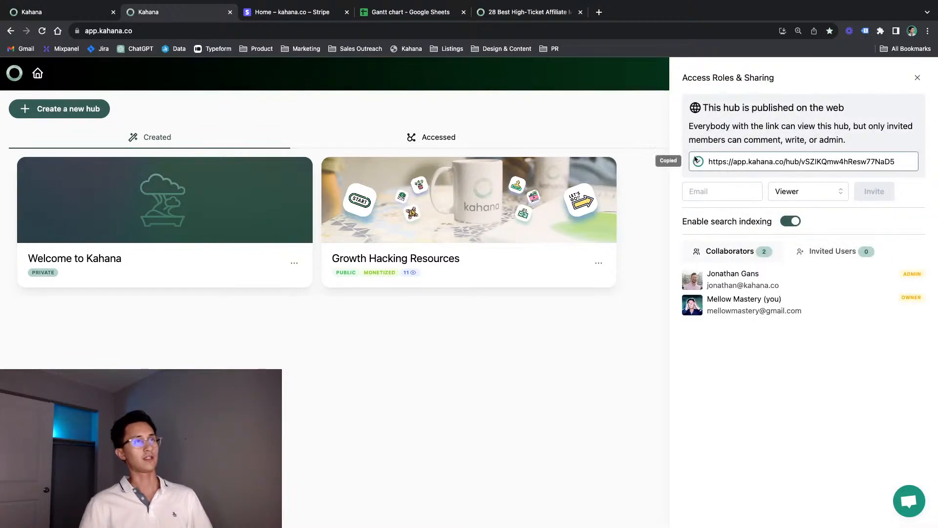
click(918, 78)
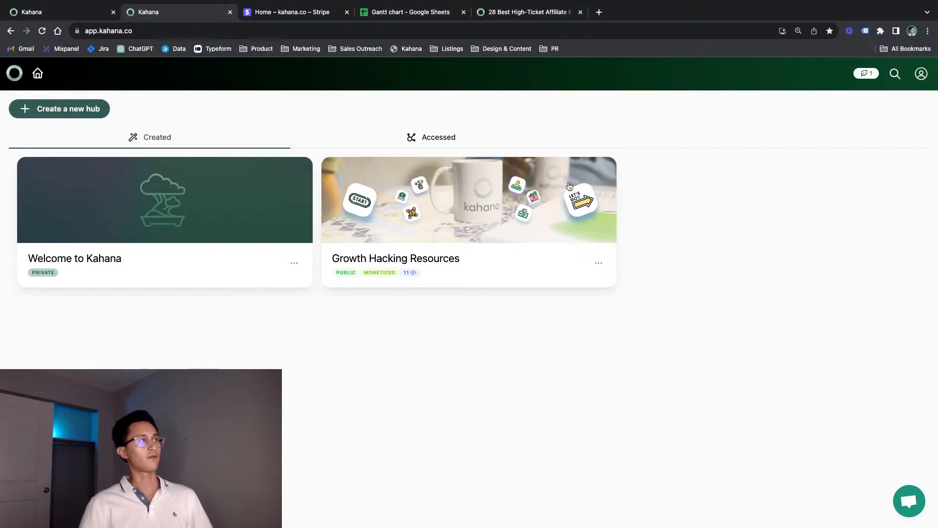
Step: View the Growth Hacking Resources hub info, including metadata, cover and description, and close it without saving
click(598, 263)
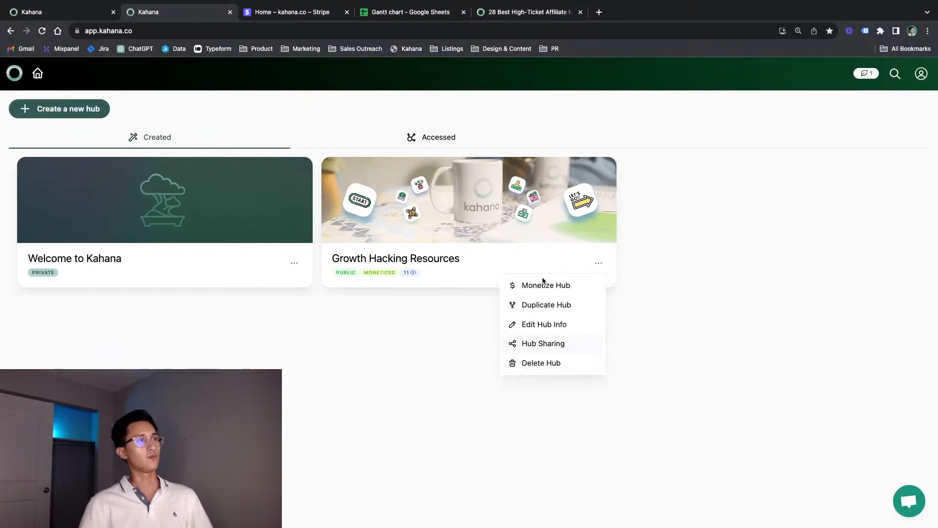
click(541, 325)
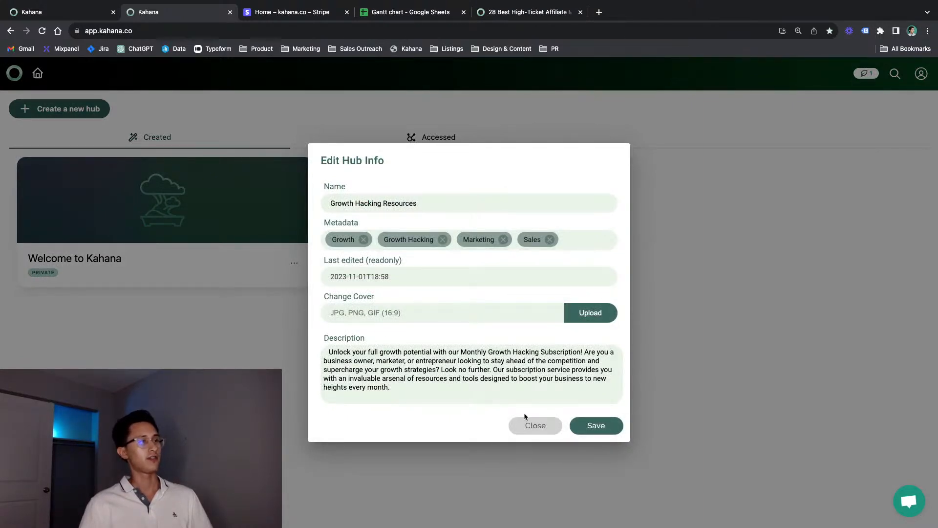
click(535, 425)
Step: Edit the Growth Hacking Resources monetization to 5 USD monthly, accept the terms, submit, and return to the hub overview
click(601, 263)
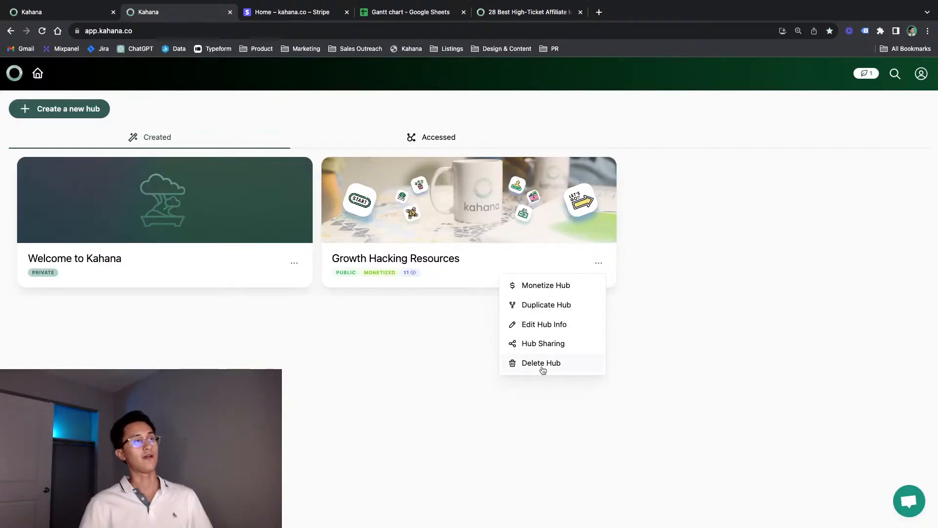
click(569, 285)
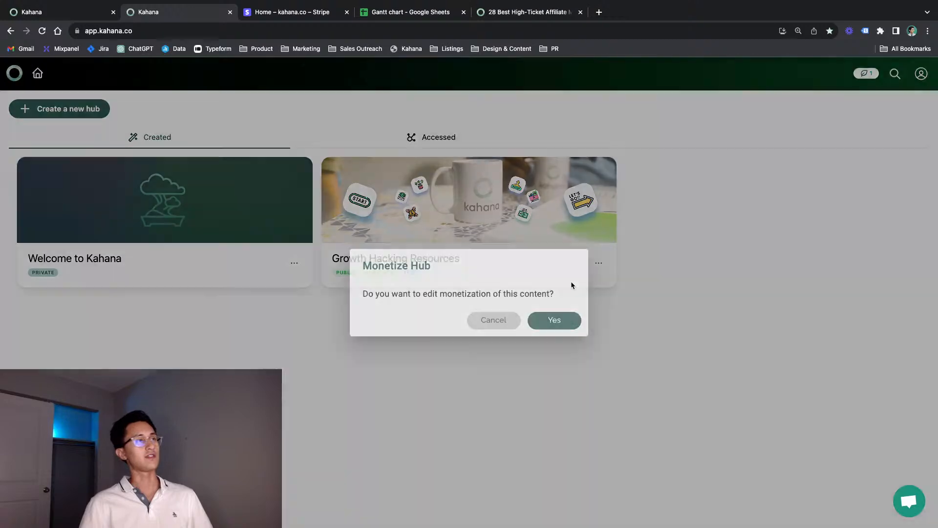
click(543, 318)
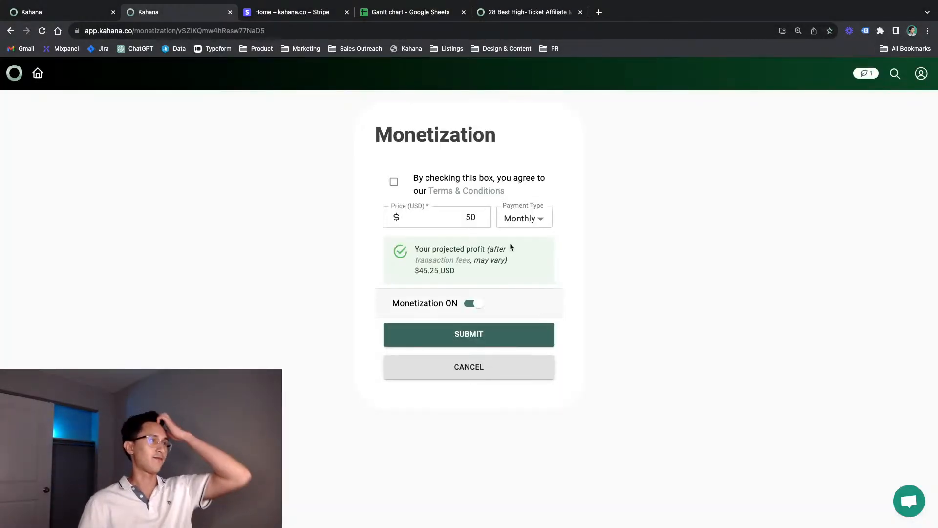
click(400, 187)
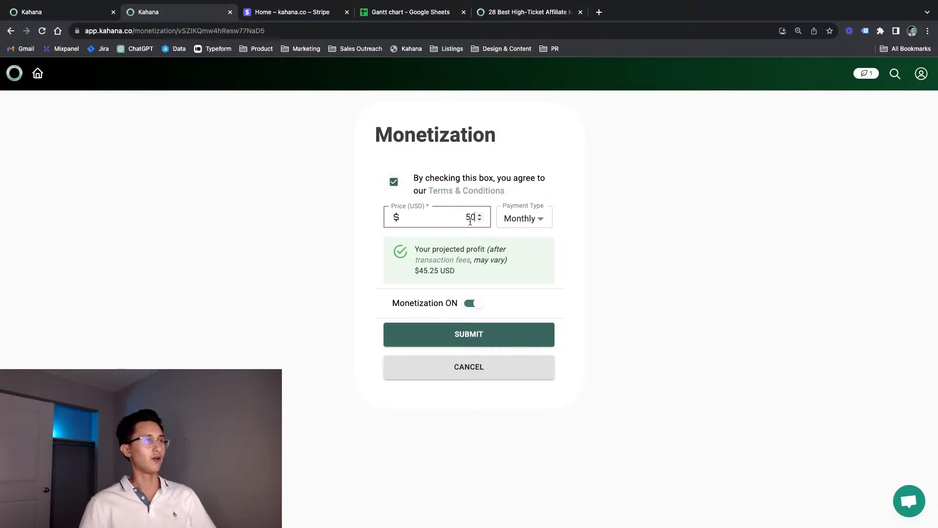
click(471, 340)
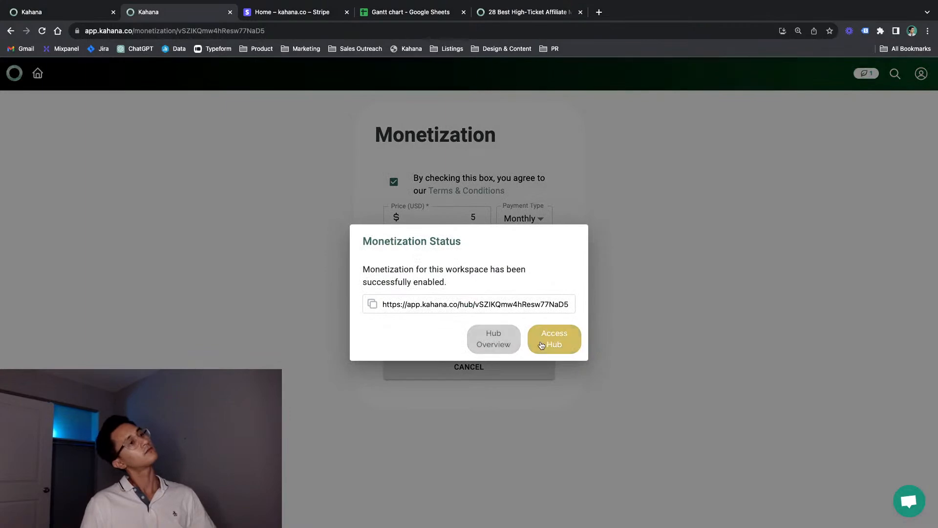
click(554, 339)
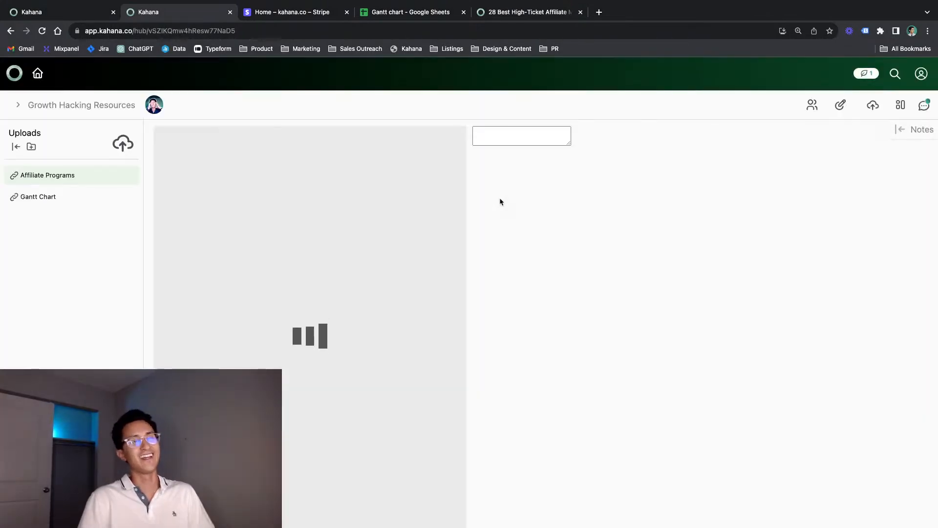
click(15, 73)
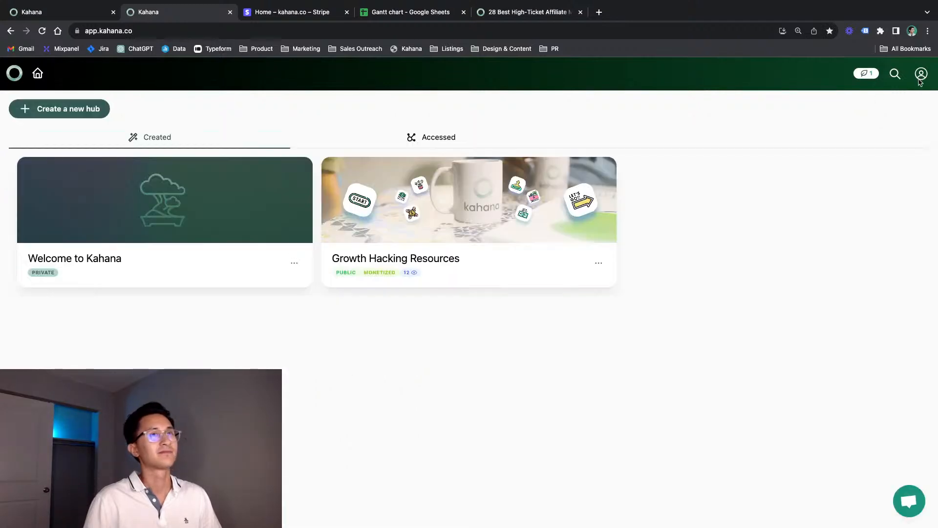
Step: Open the support chat from the hub overview to look at it, and close it again
click(920, 80)
click(805, 282)
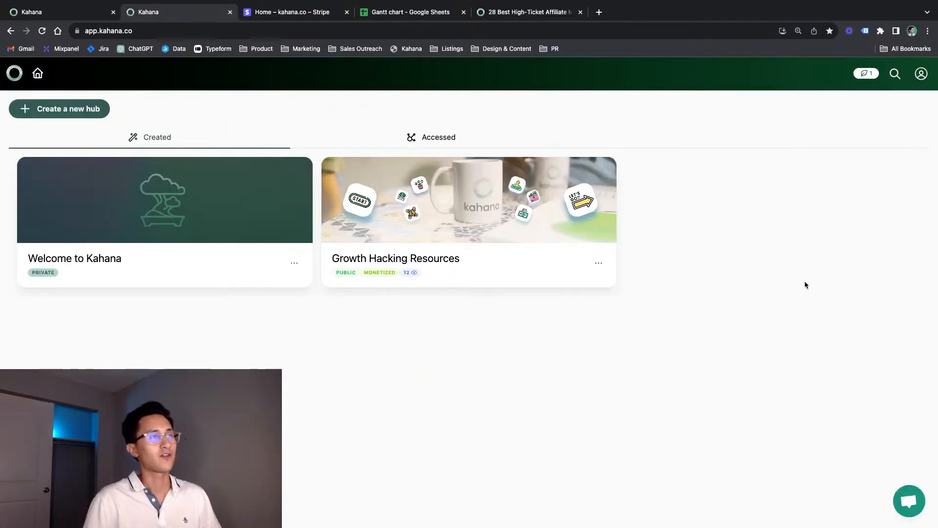
click(910, 502)
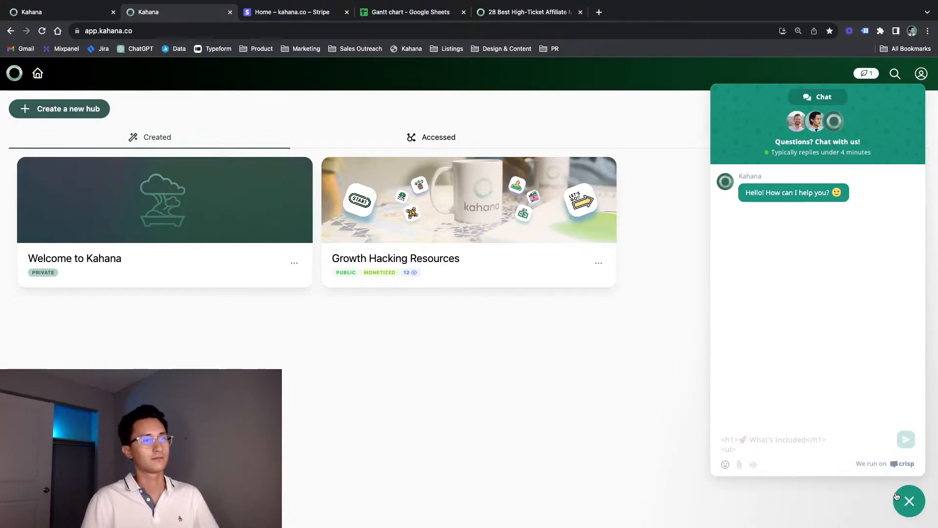
click(909, 502)
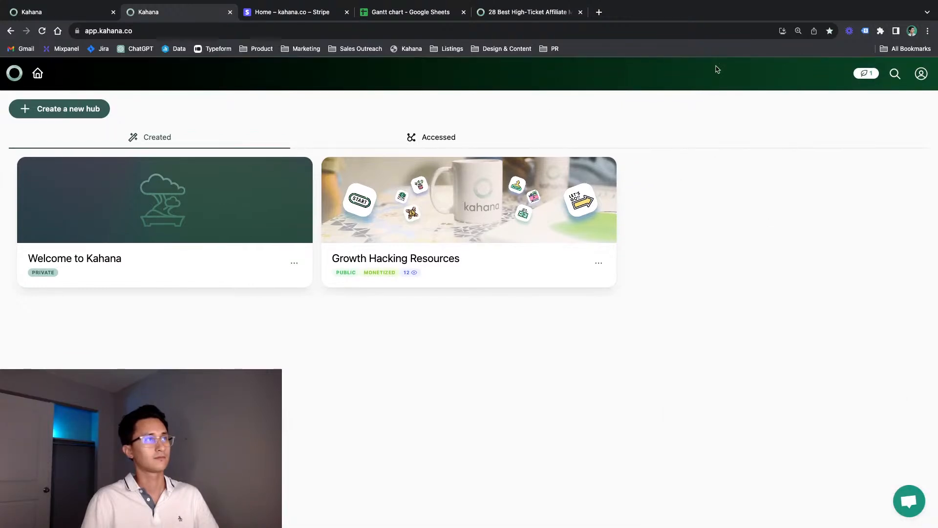
Step: Open the Kahana Help Center, skim its article categories, and return to the hub overview
click(921, 73)
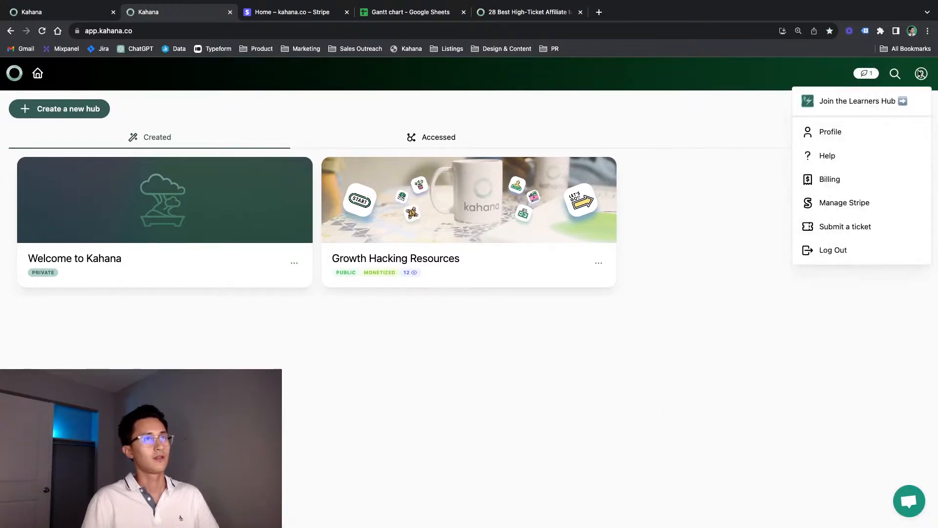
click(829, 157)
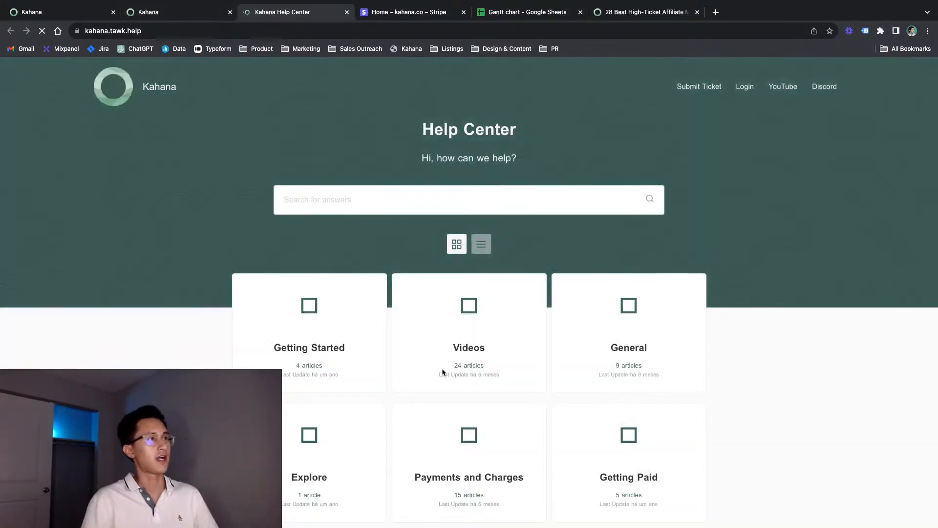
scroll(358, 287, down, 2)
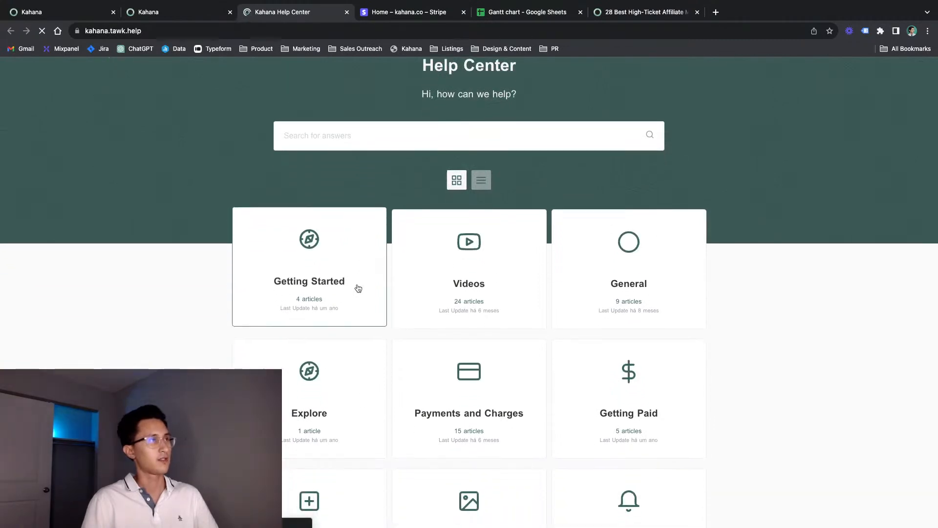
click(218, 8)
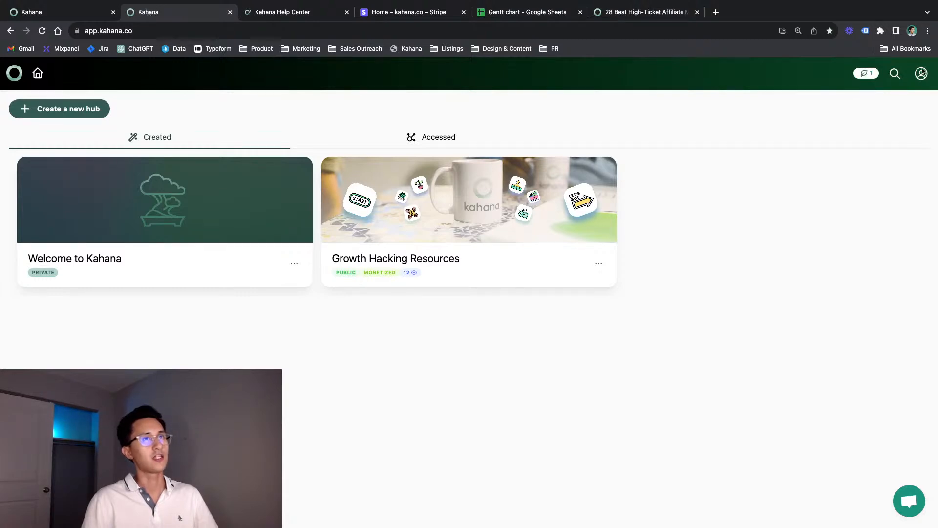
Step: Review the Expert, Enterprise and Creator plans on the billing page and return to the hub overview
click(922, 73)
click(831, 178)
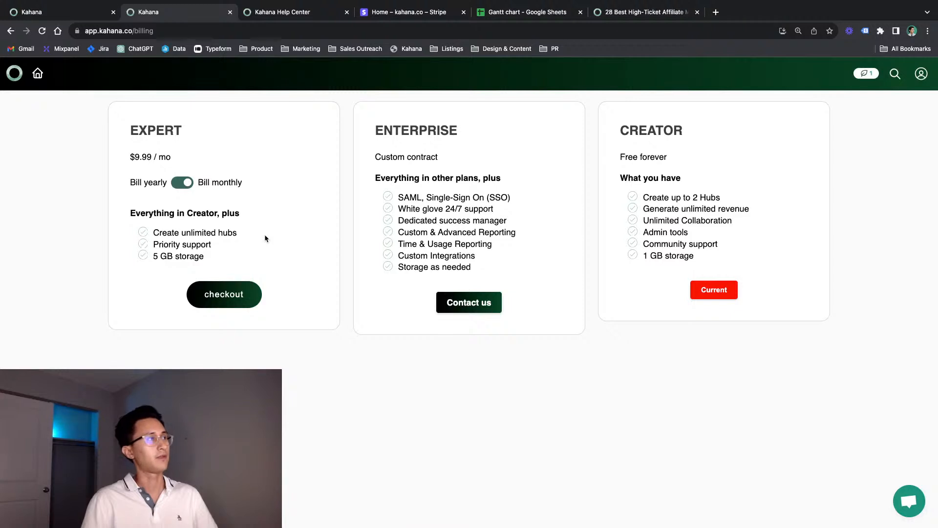
click(14, 74)
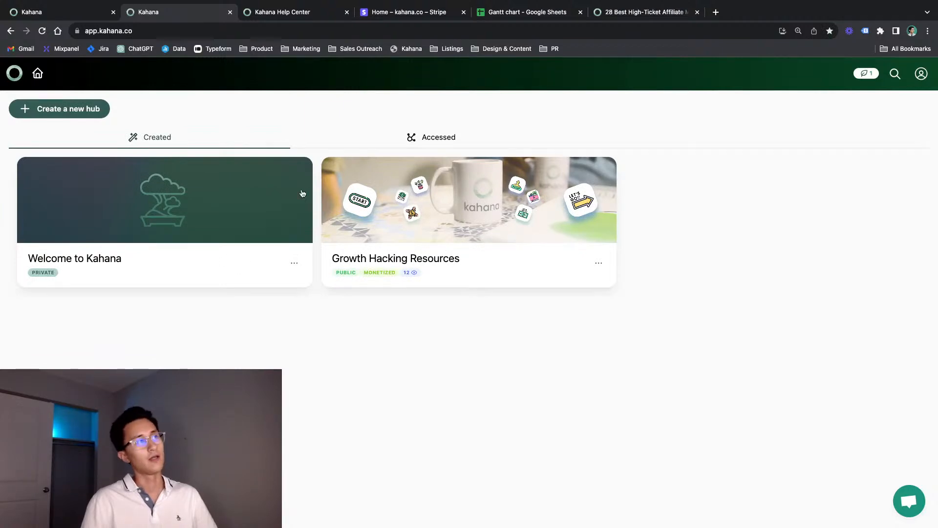
Step: Open the Submit a ticket form from the account options and start it at the Description question
click(921, 74)
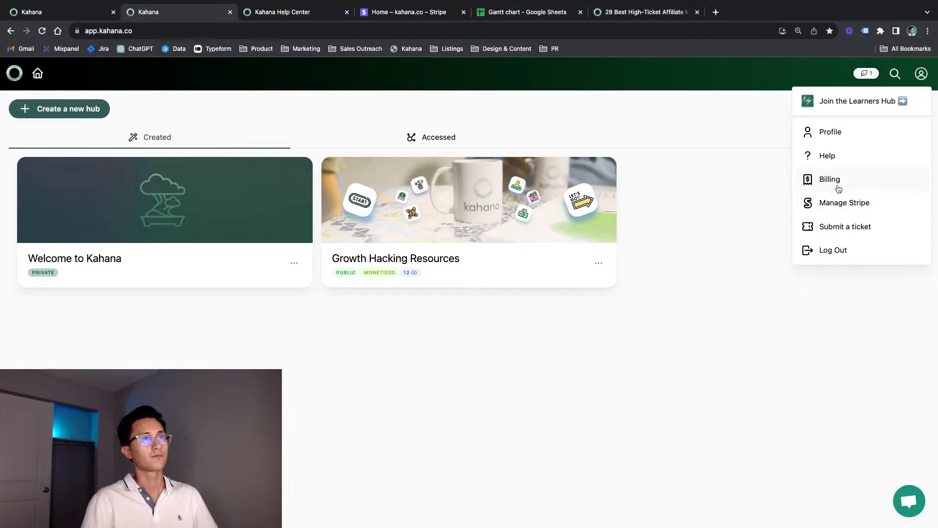
click(849, 230)
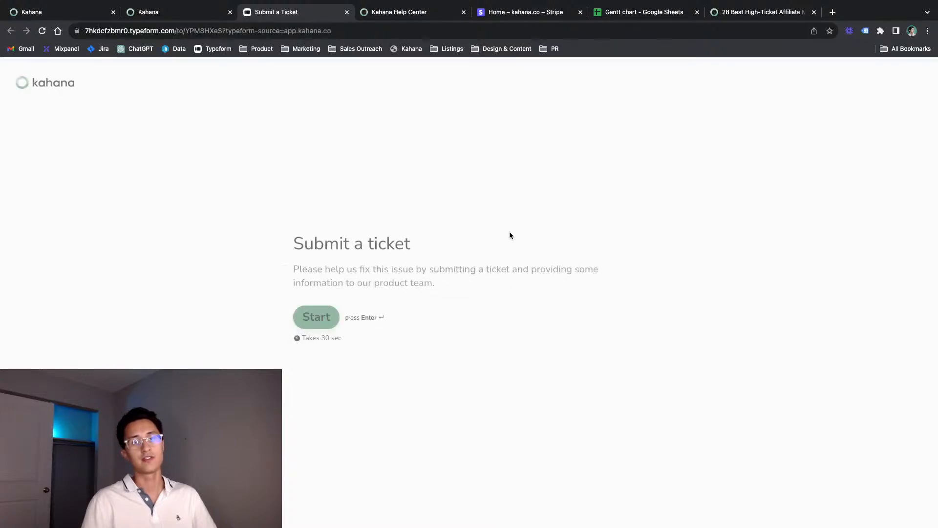
click(328, 324)
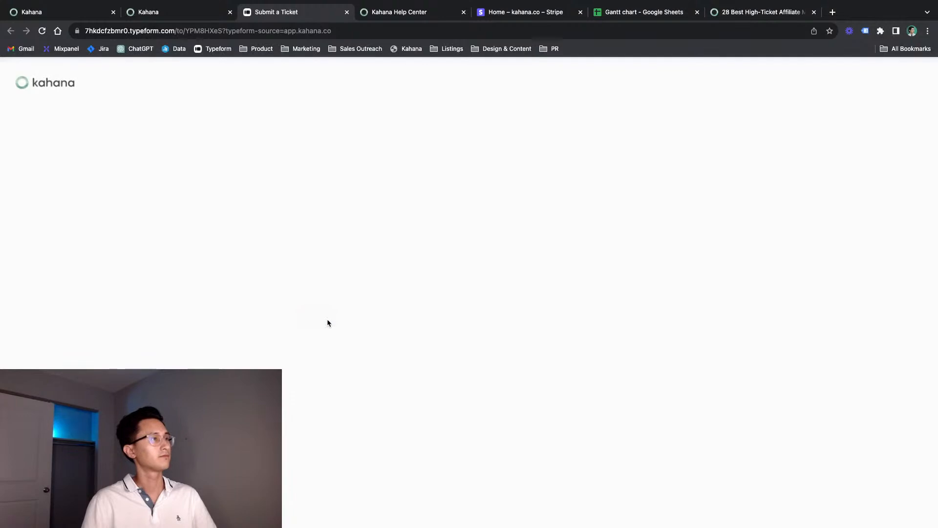
click(350, 310)
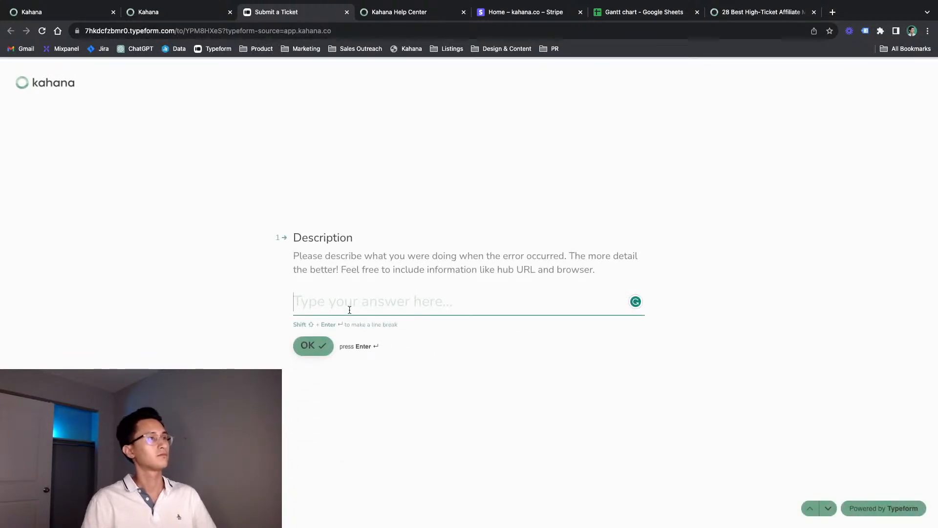
Step: Enter "I was creating and formatting notes in this hub" as the ticket's description
text(I was c)
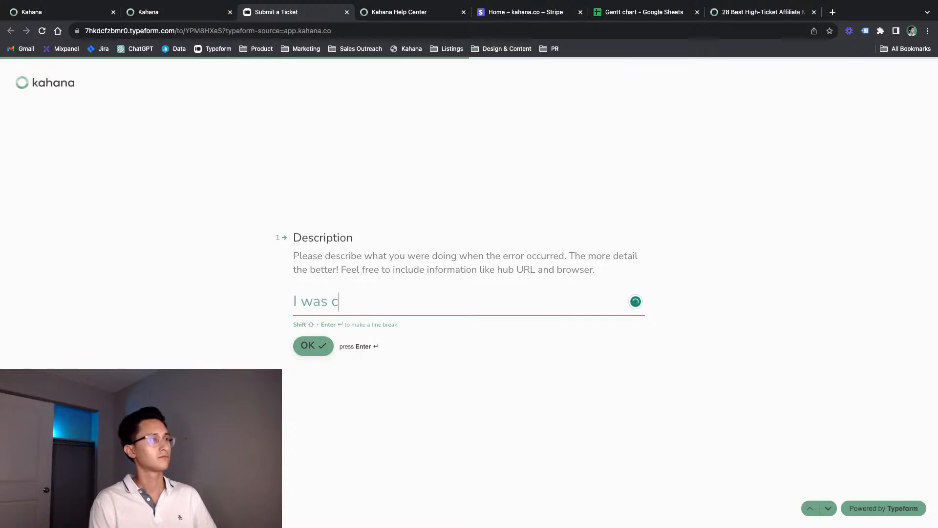
text(reating )
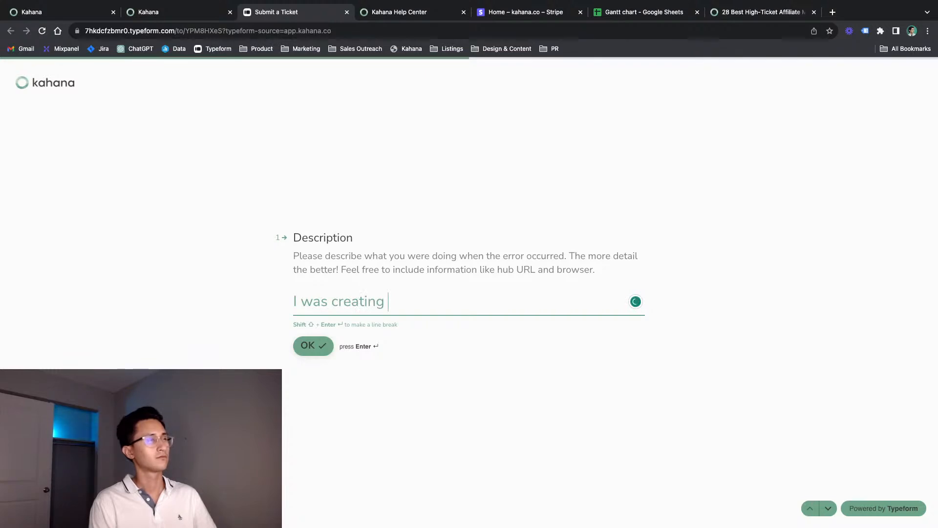
text(new notes a)
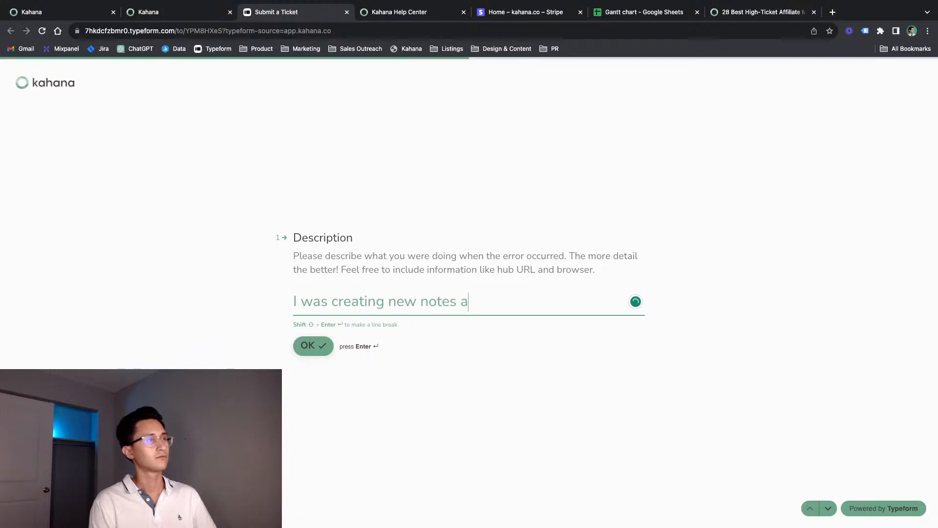
text(nd)
key(BackSpace)
key(BackSpace)
key(BackSpace)
key(BackSpace)
key(BackSpace)
key(BackSpace)
key(BackSpace)
key(BackSpace)
key(BackSpace)
key(BackSpace)
key(BackSpace)
key(BackSpace)
key(BackSpace)
key(BackSpace)
key(BackSpace)
text(g)
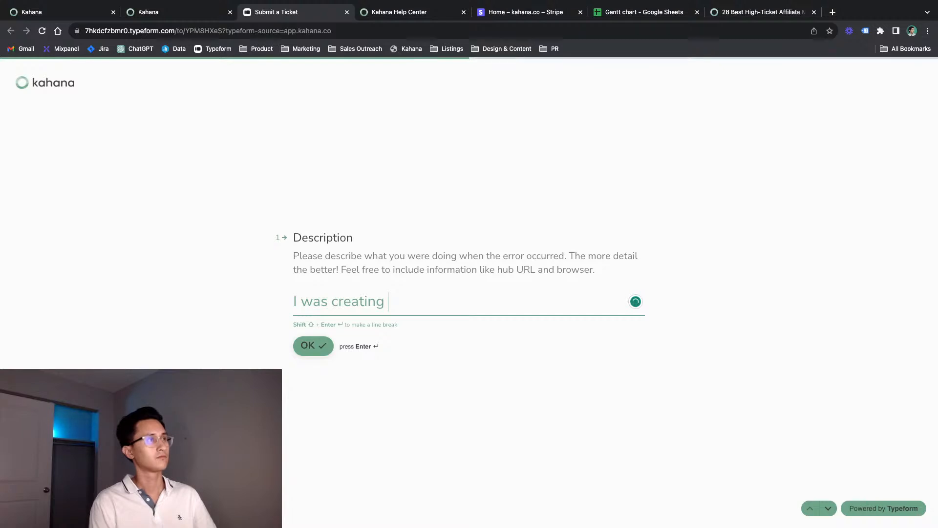
Step: Copy the Growth Hacking Resources hub's sharing link and paste it at the end of the ticket description
click(180, 14)
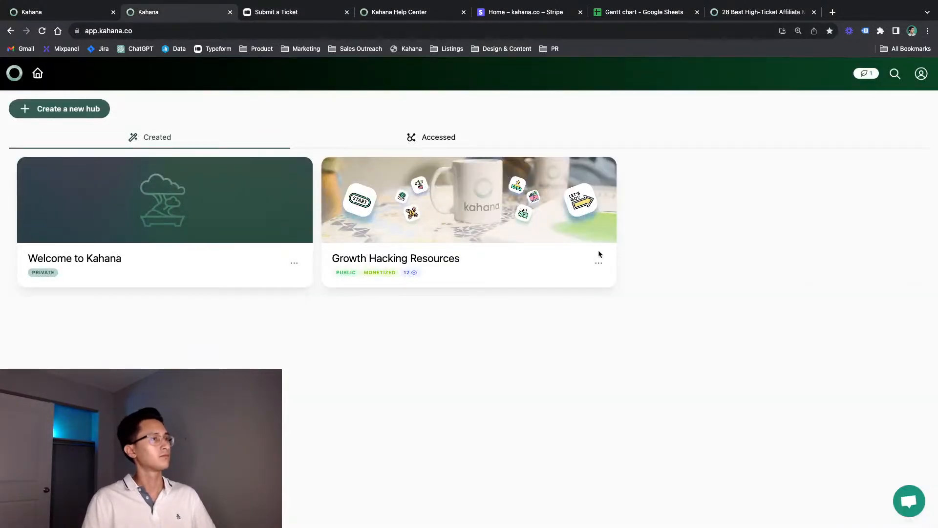
click(599, 263)
click(541, 344)
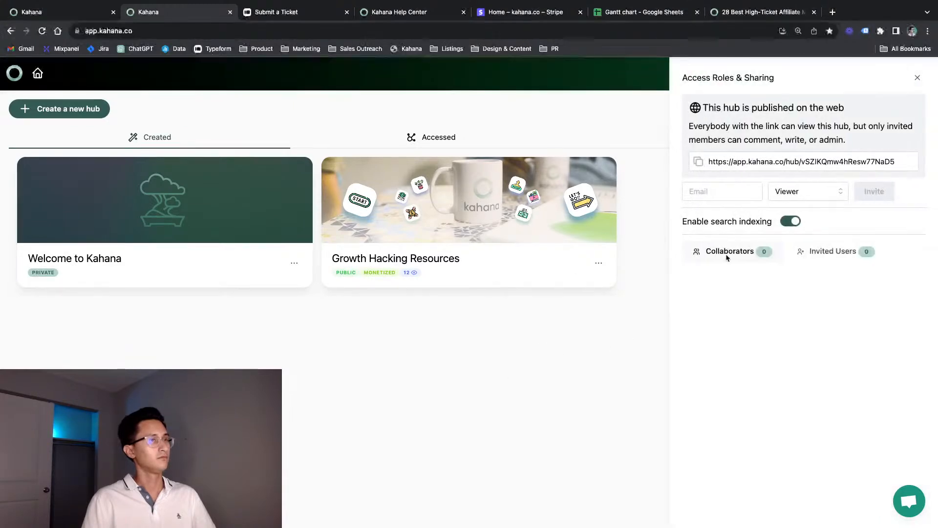
click(698, 164)
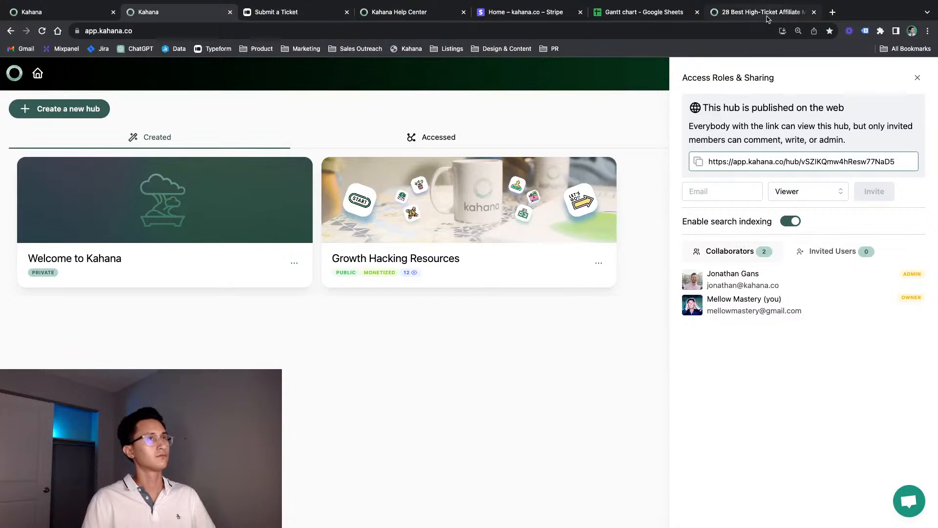
click(257, 20)
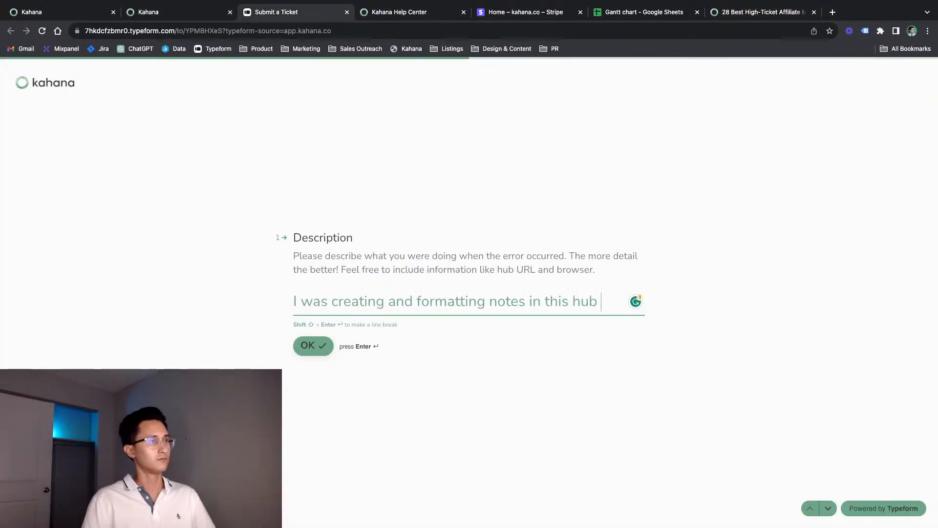
key(super+v)
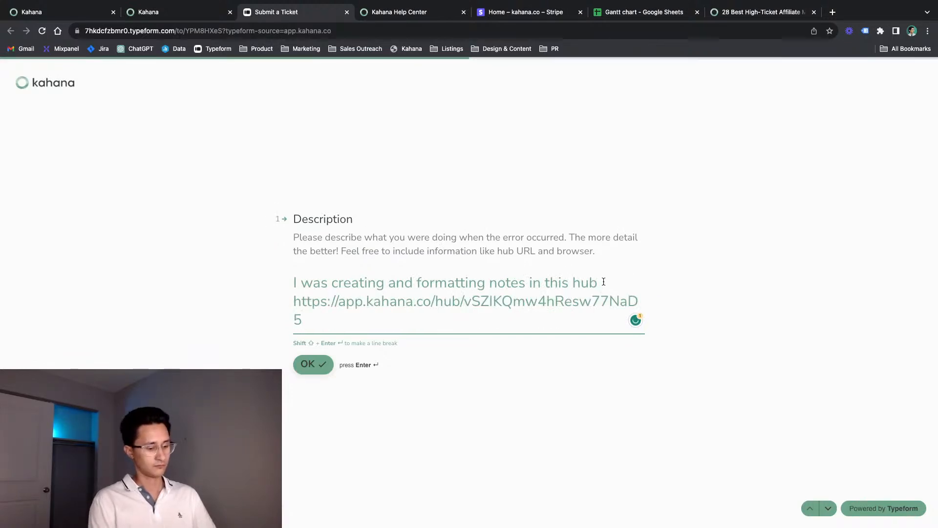
Step: Add "(on Chrome)" before the hub link, put the link on its own line, and confirm the description
text((o)
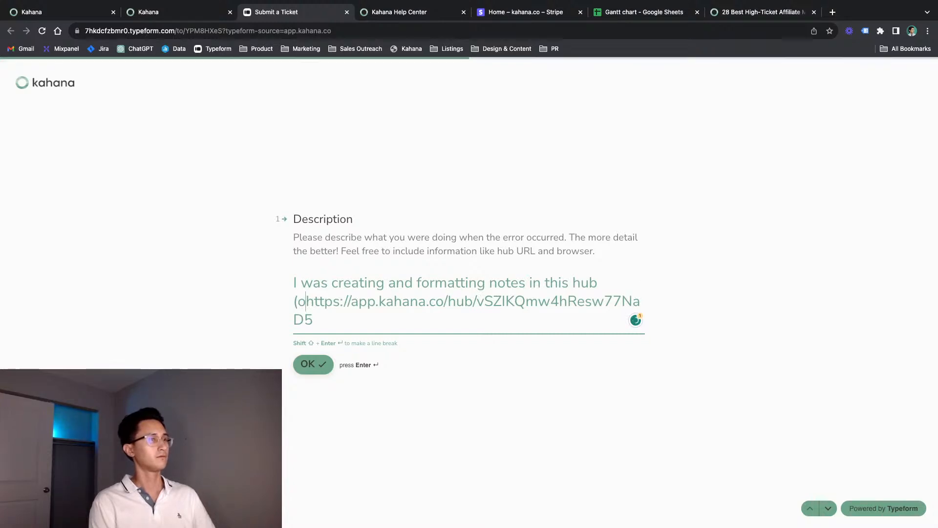
text(n Chrome))
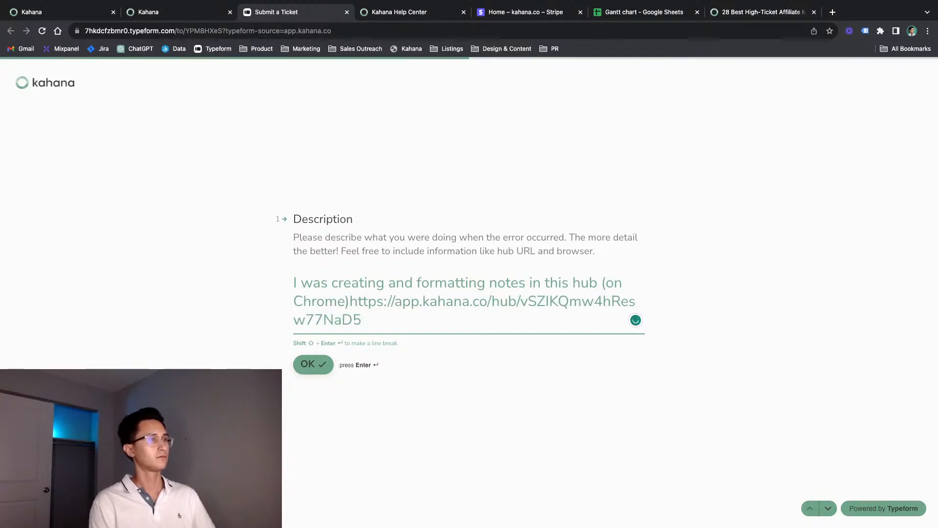
key(shift+Return)
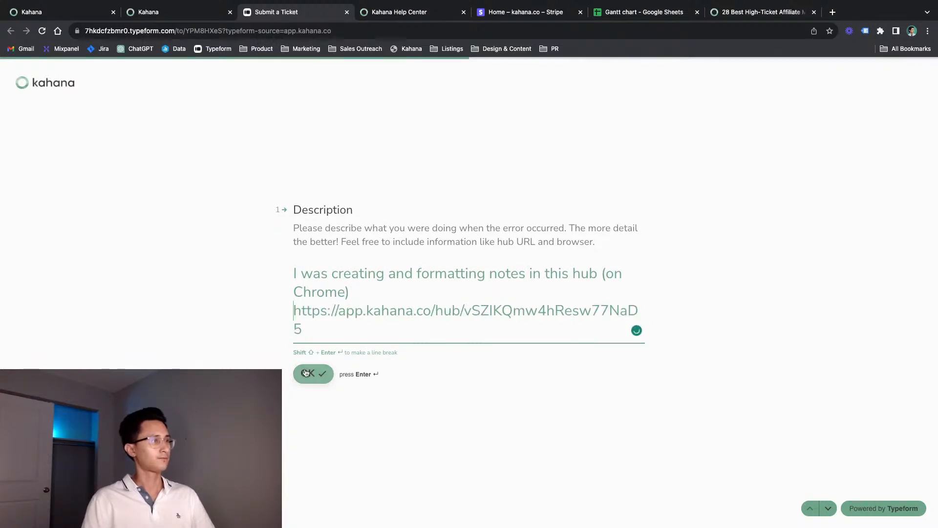
click(311, 379)
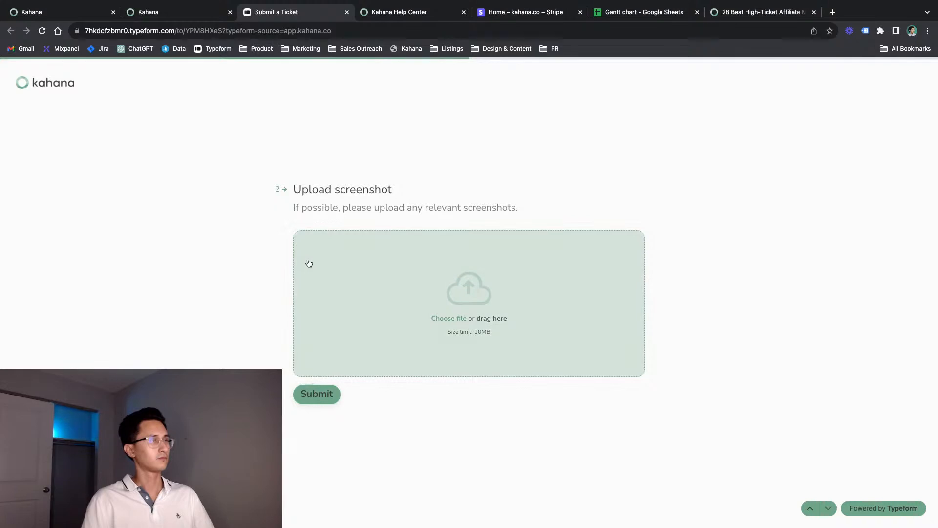
Step: Attach a new screenshot of the Growth Hacking Resources hub from the Desktop to the ticket and submit it
click(182, 14)
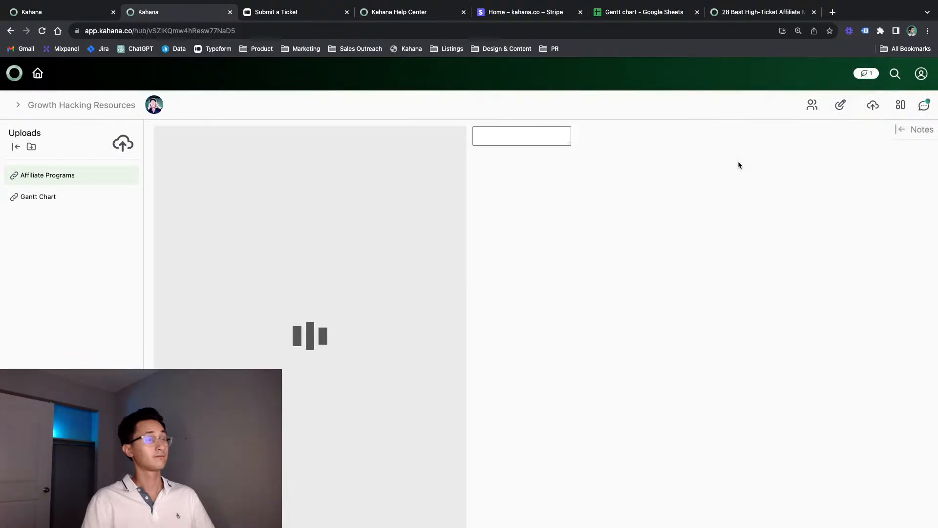
key(super+shift+4)
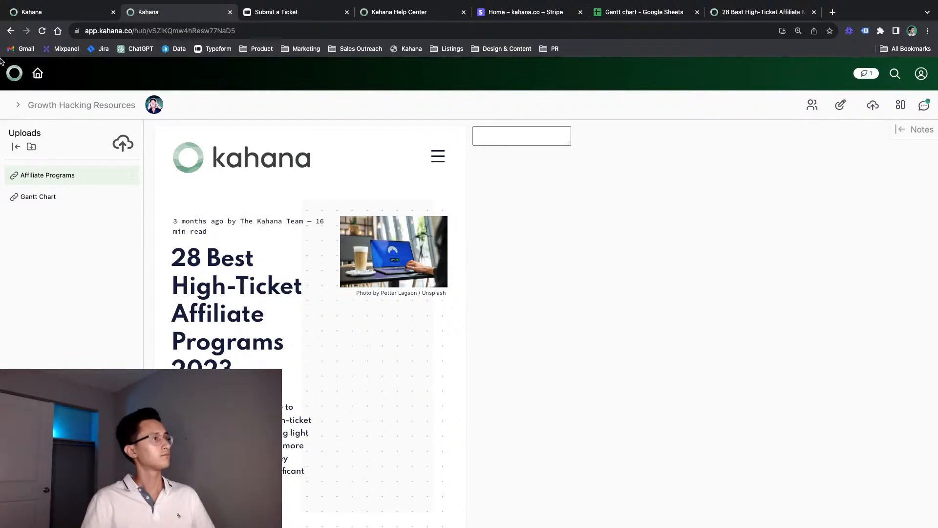
click(285, 39)
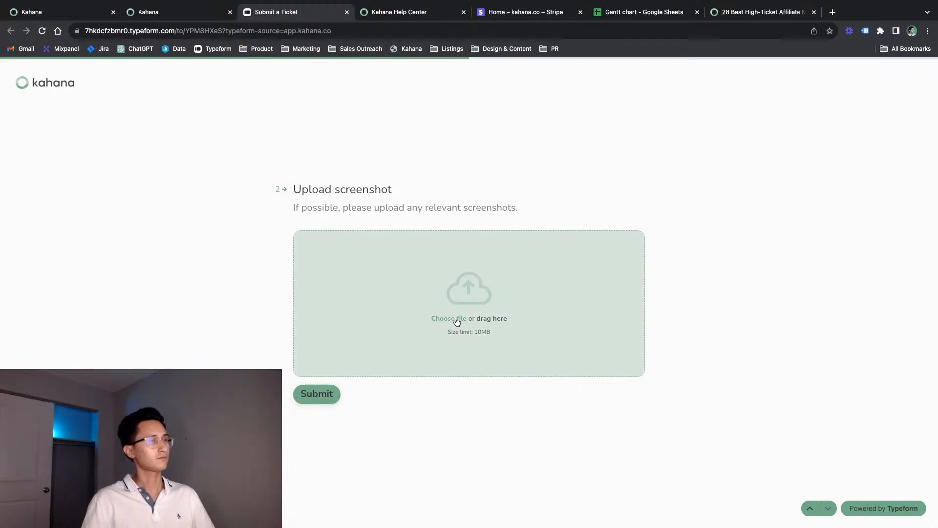
click(457, 319)
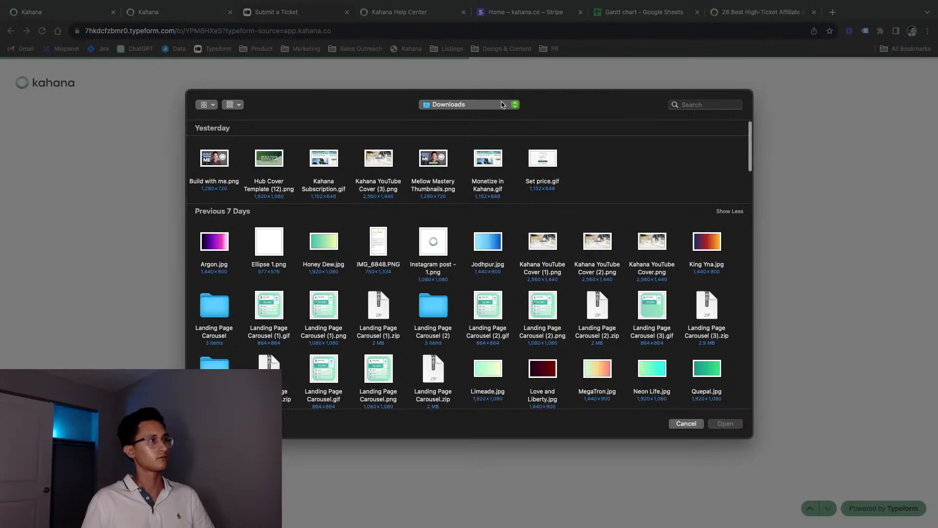
click(467, 190)
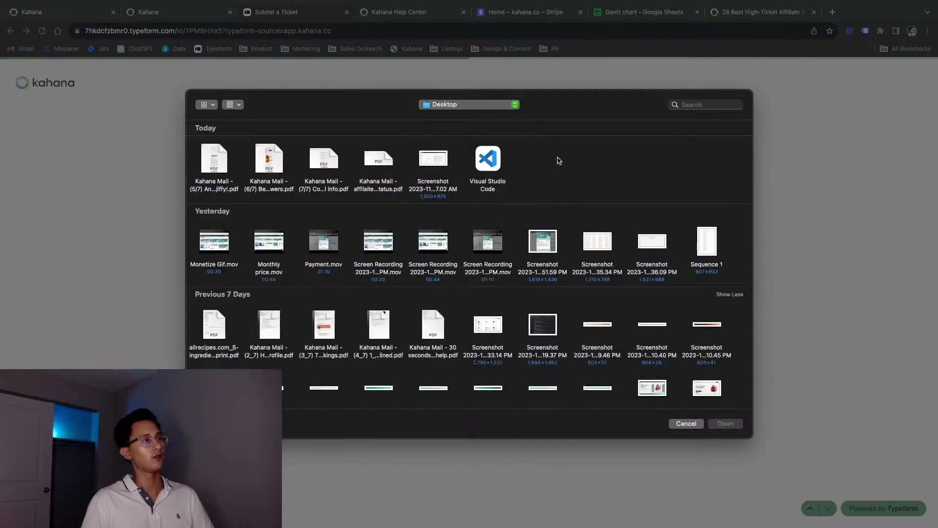
click(443, 164)
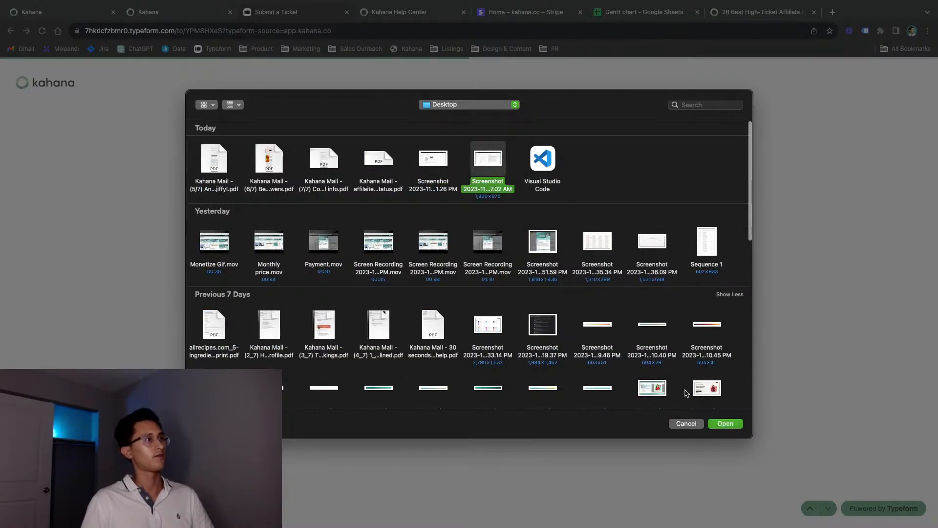
click(441, 166)
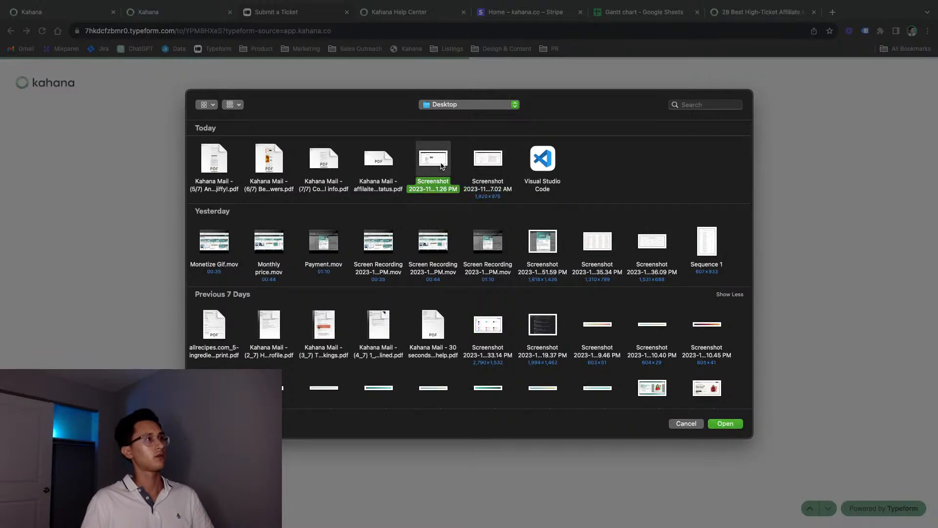
click(726, 423)
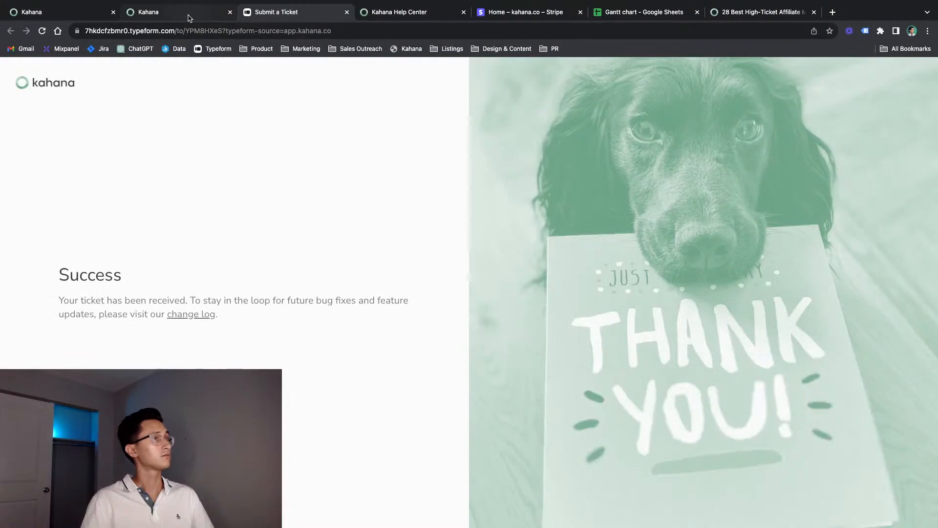
Step: Return from the ticket form to the Kahana hub overview and log out of the account
click(189, 16)
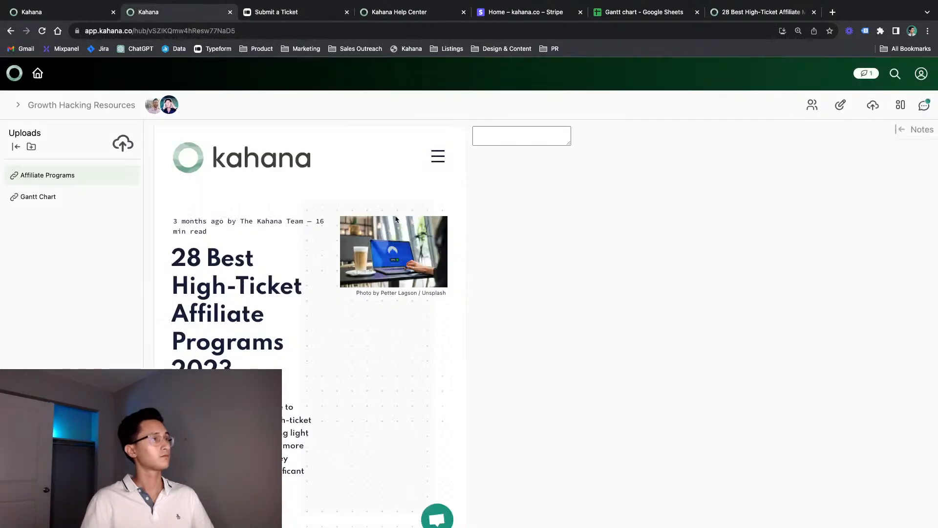
click(15, 74)
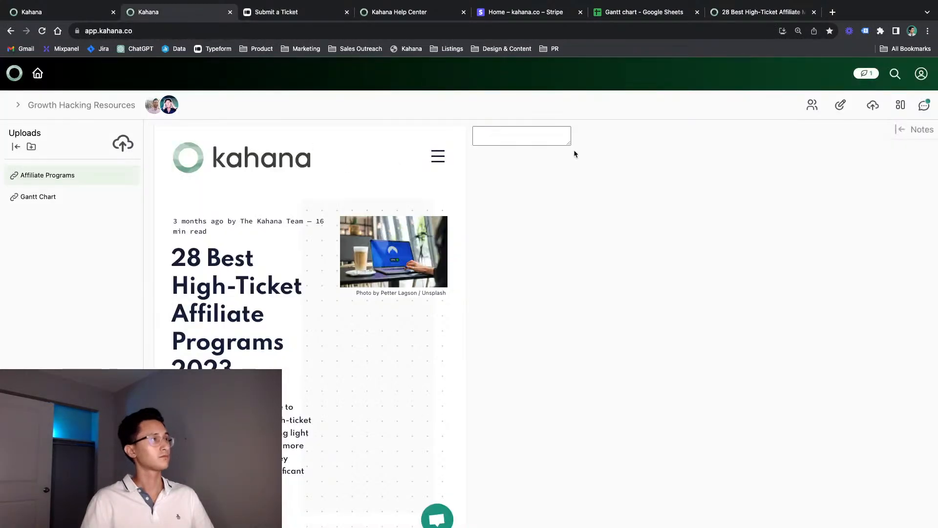
click(921, 74)
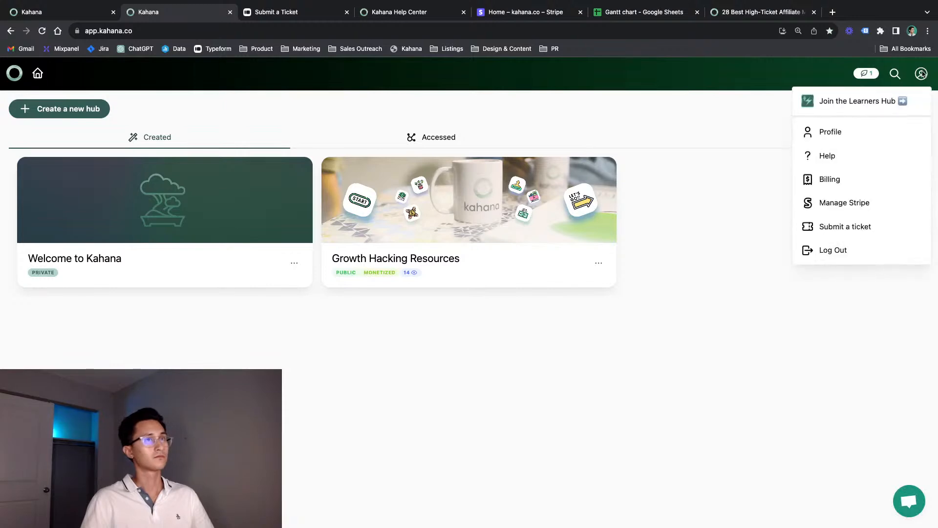
click(833, 251)
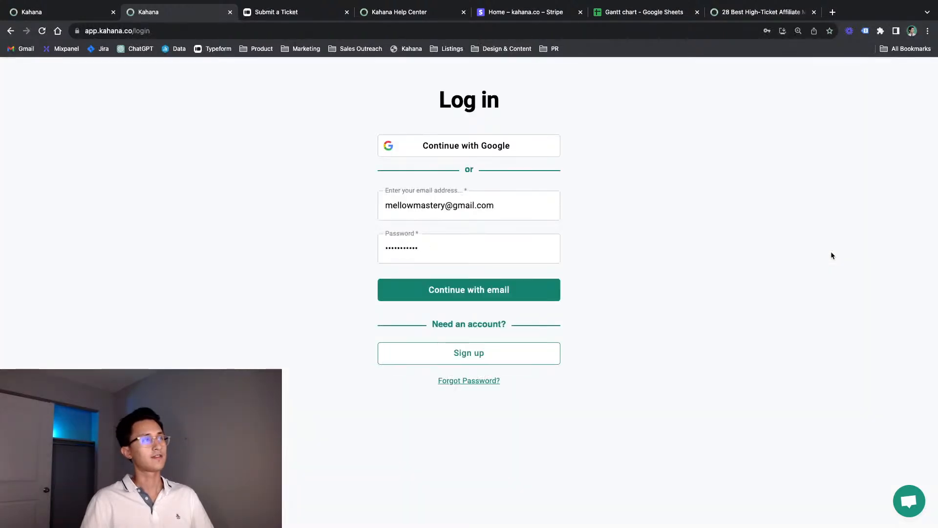